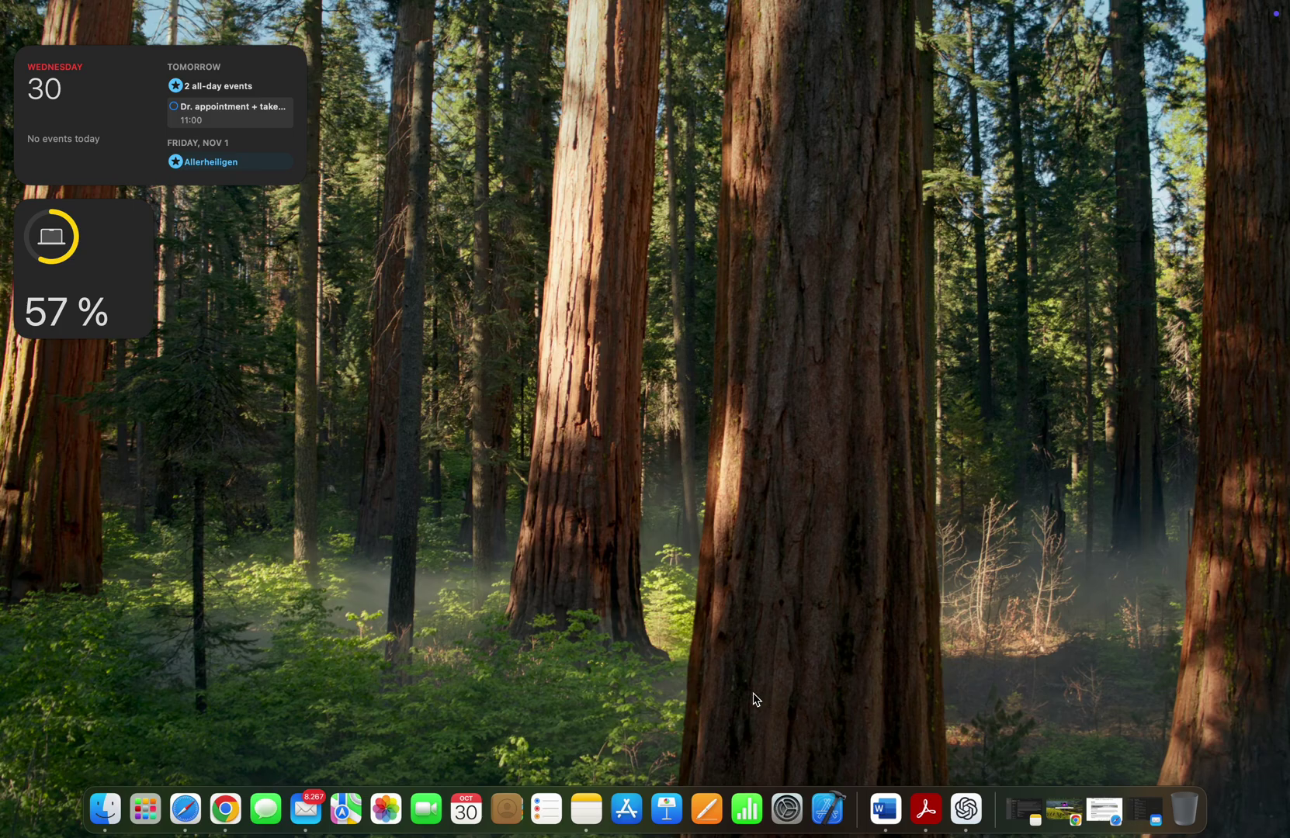
# Review the Siri shortcut options in Apple Intelligence & Siri settings without changing them.
pyautogui.click(787, 795)
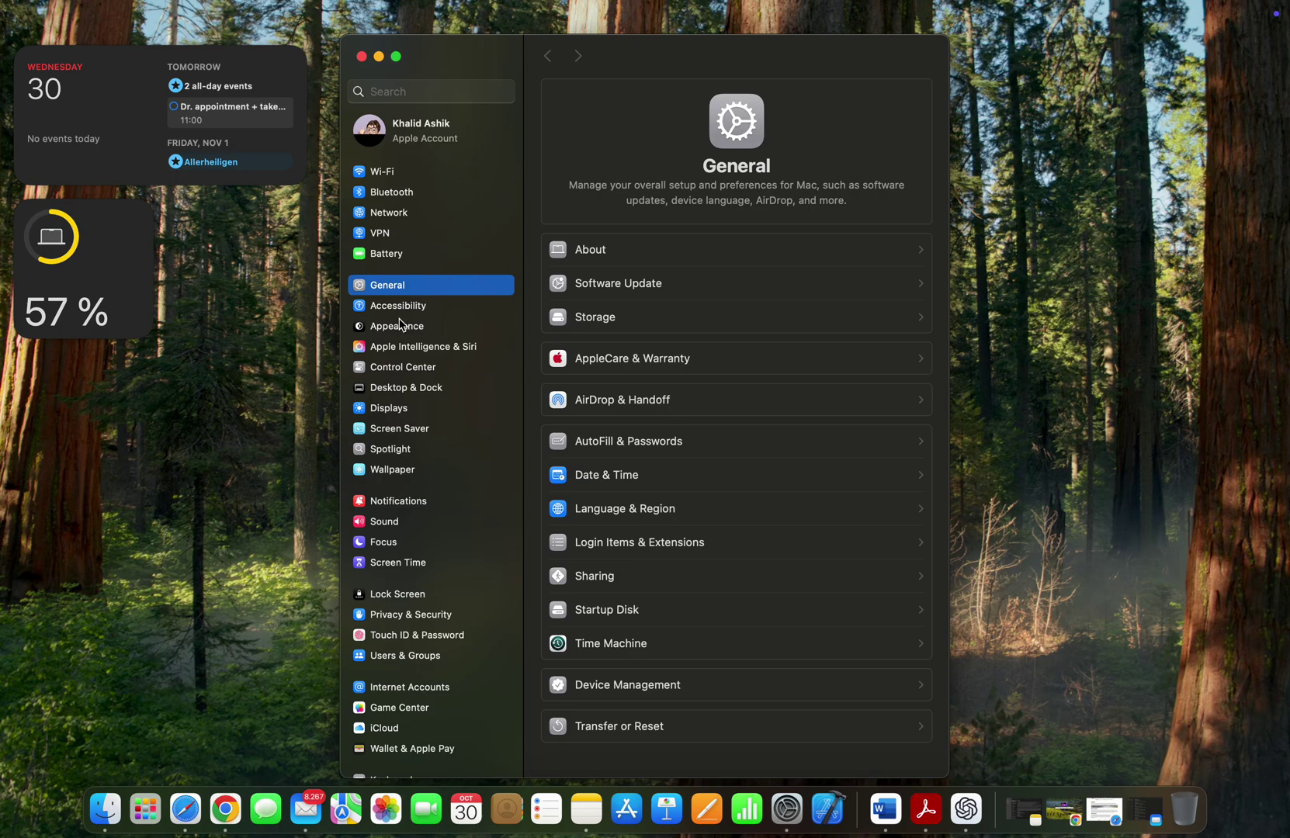
pyautogui.click(395, 350)
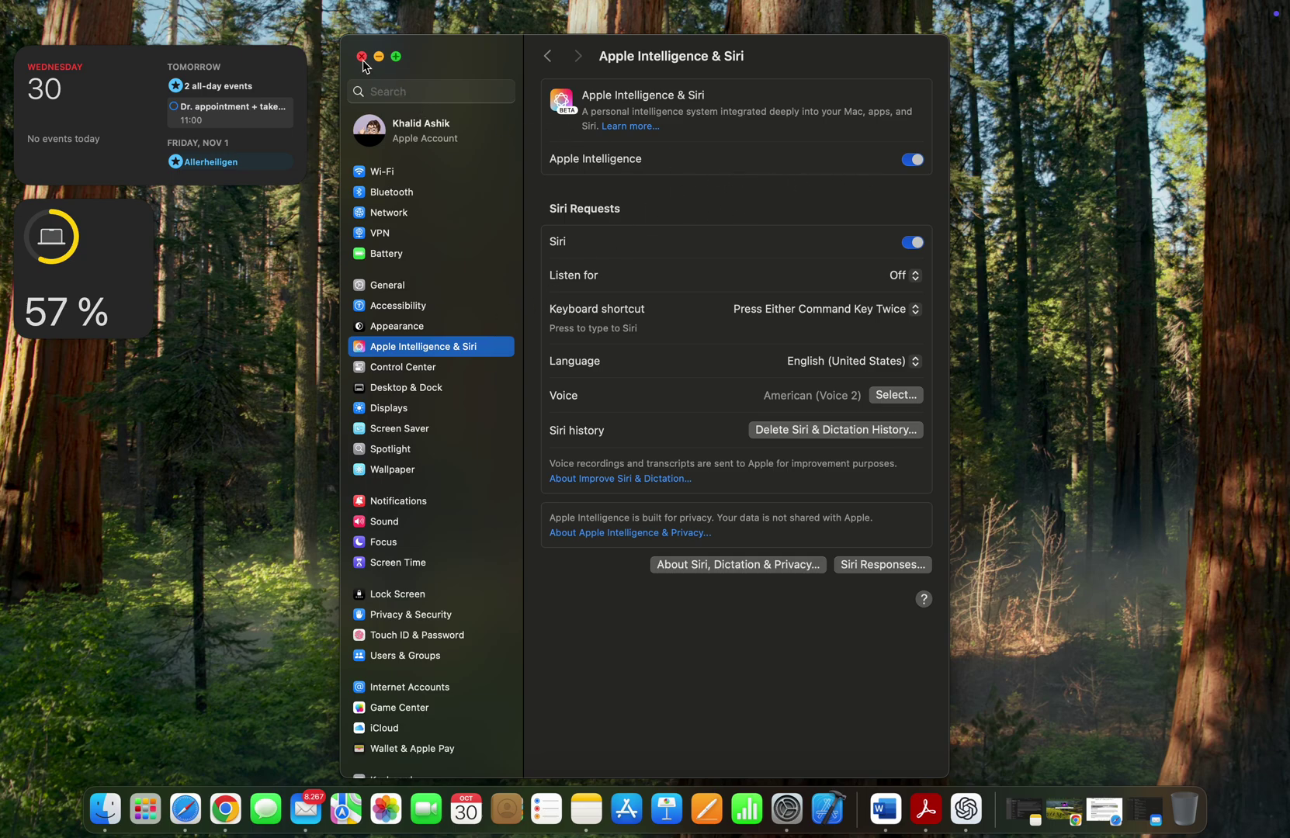
pyautogui.click(911, 312)
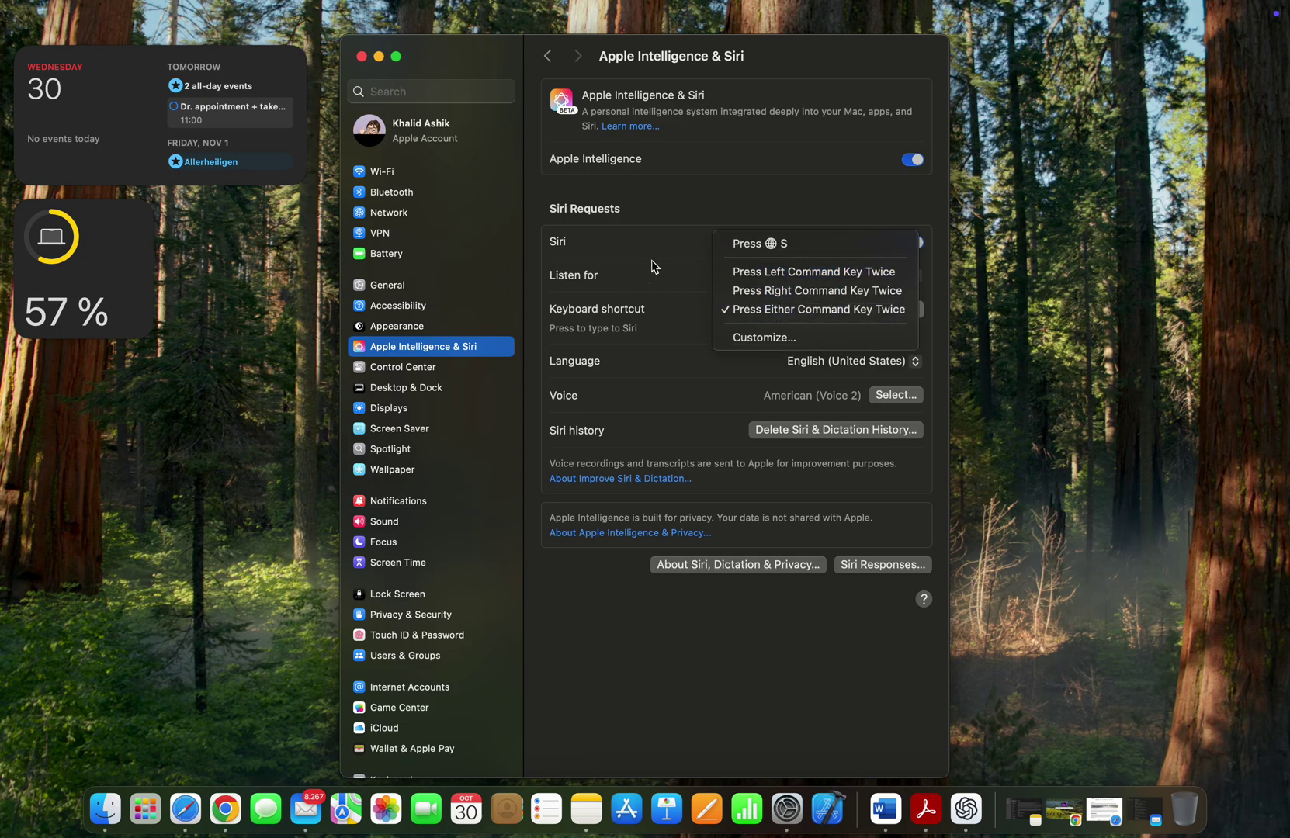
pyautogui.click(653, 267)
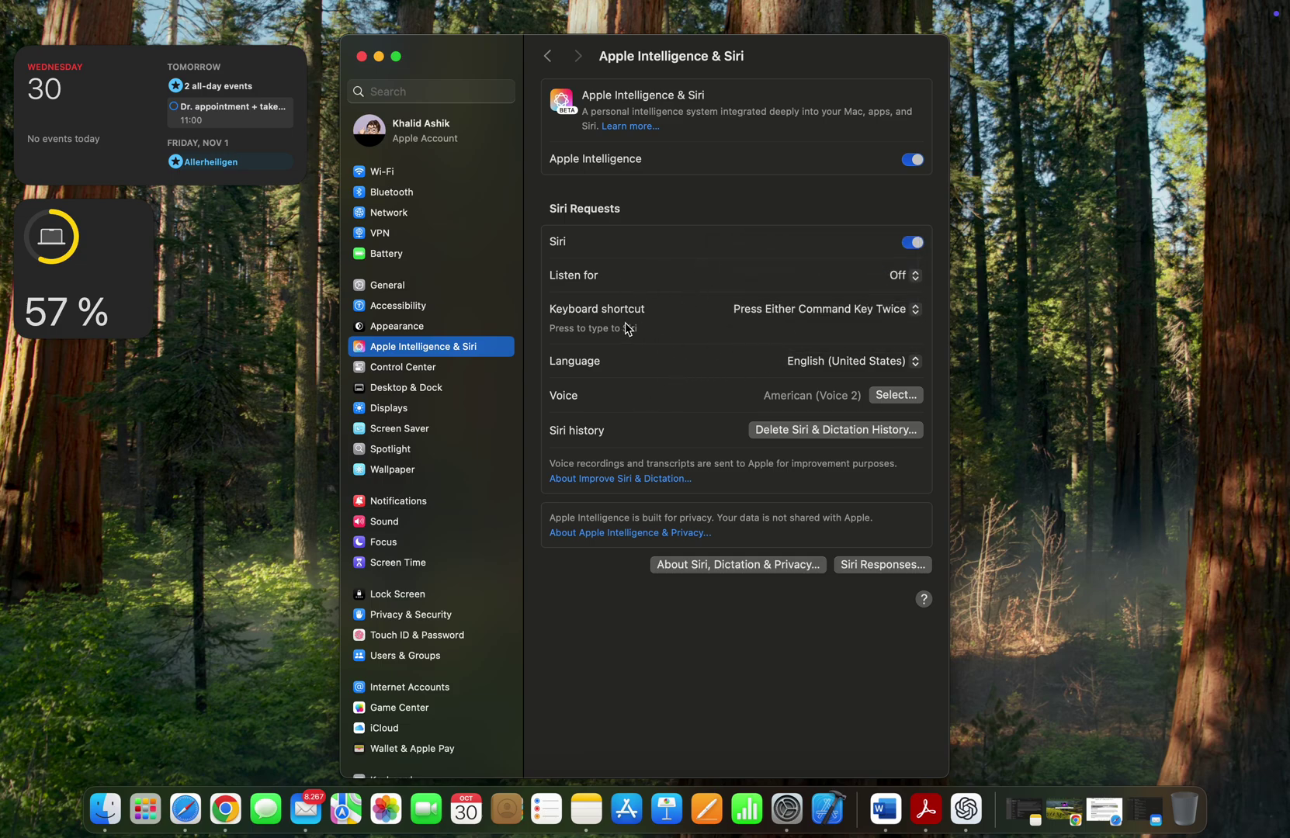
pyautogui.click(362, 58)
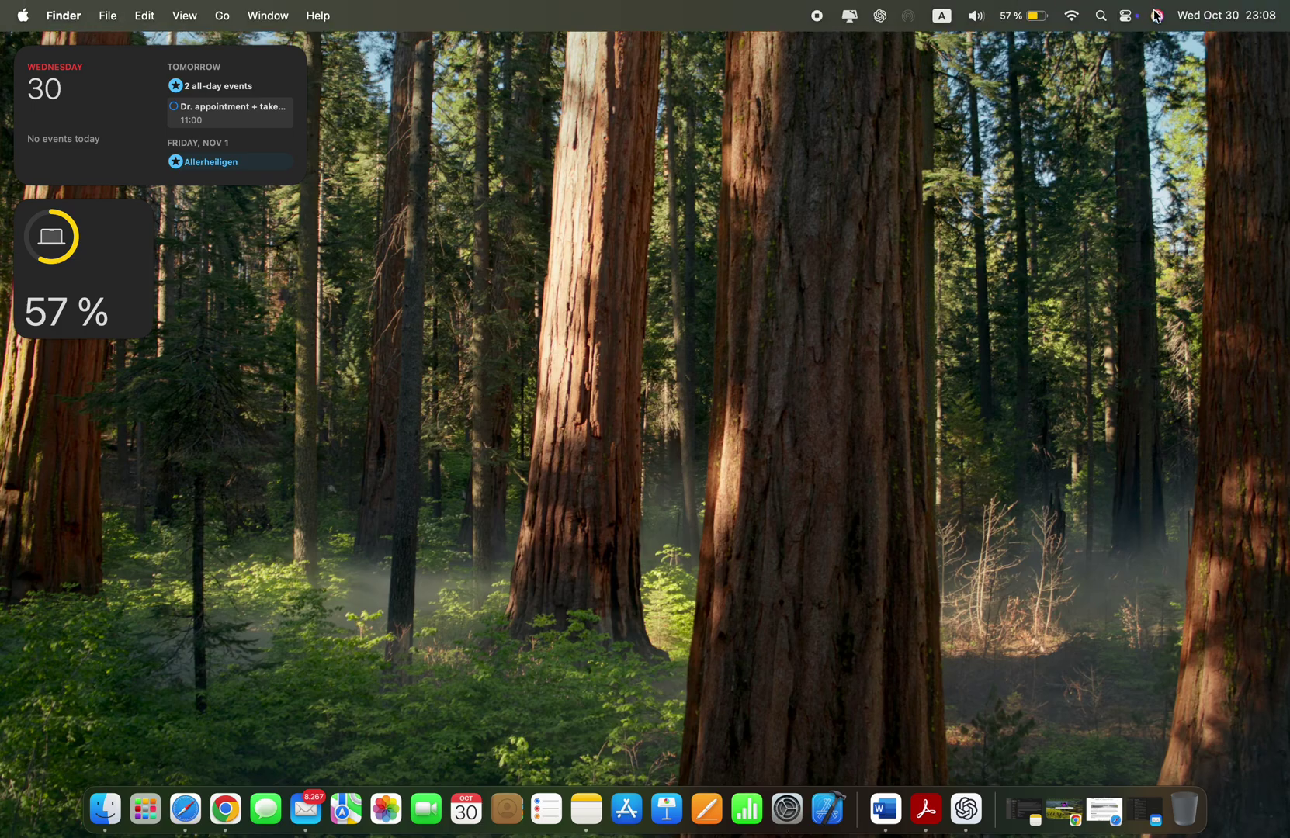
# Ask Siri for cat images, then launch Google Chrome from its 'open google' suggestion.
pyautogui.click(1156, 16)
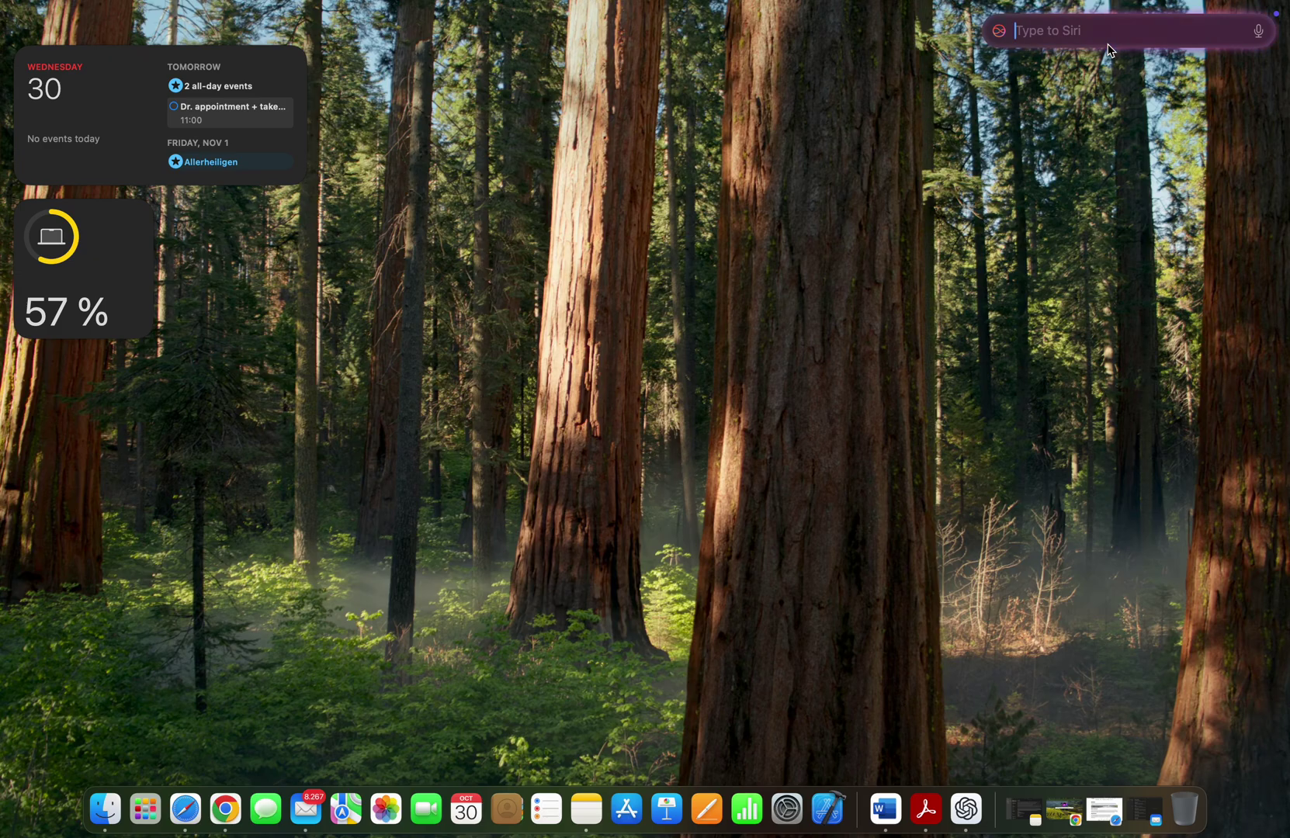
pyautogui.write('show some i')
pyautogui.write('mage')
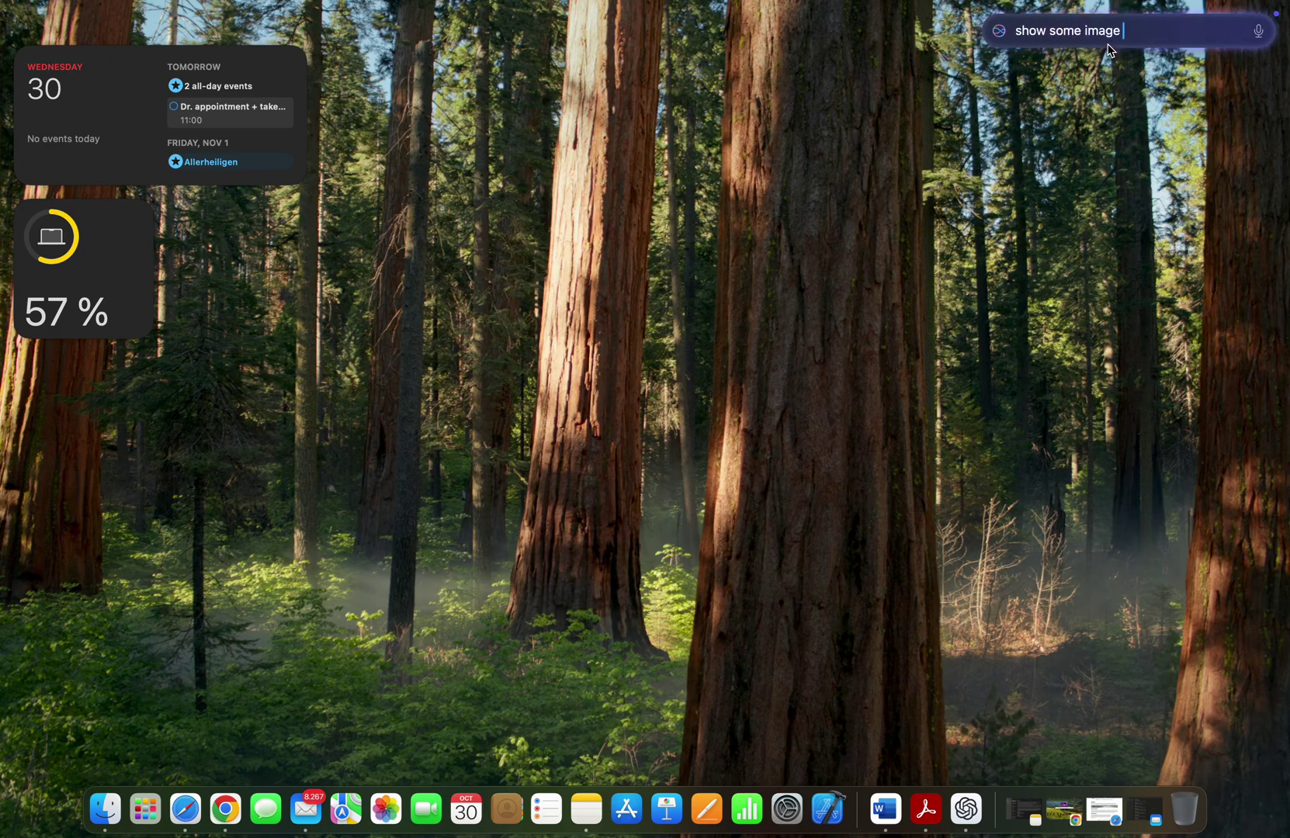
pyautogui.write('cats')
pyautogui.press('Return')
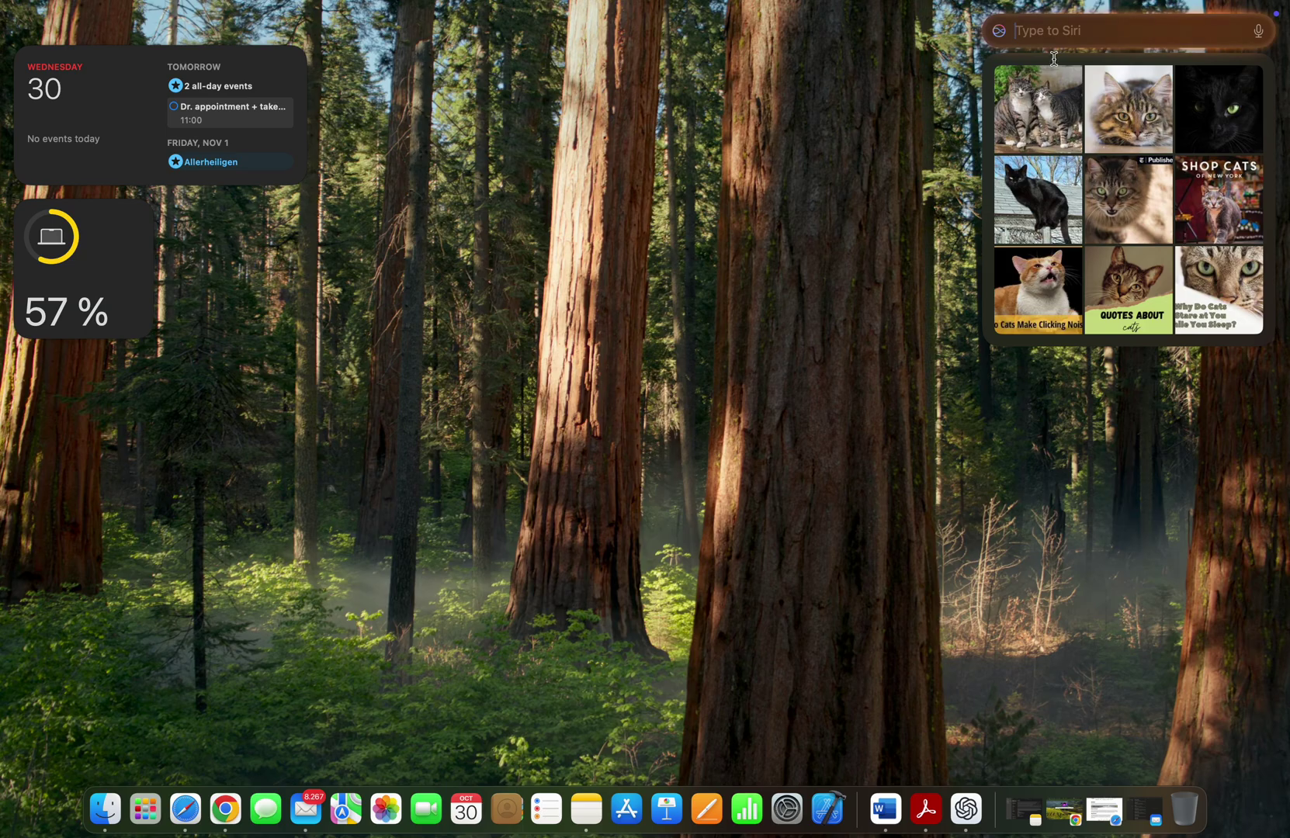
pyautogui.write('open')
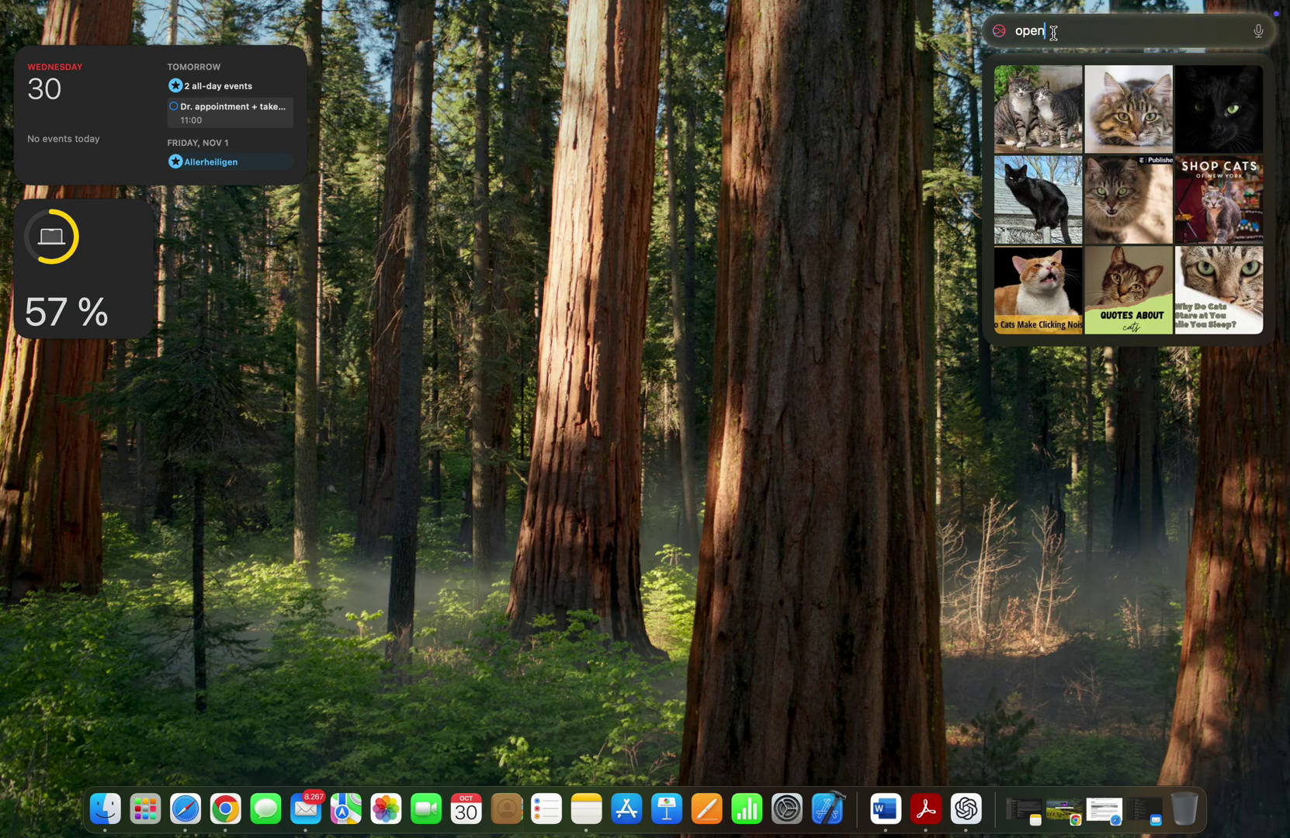
pyautogui.write(' google')
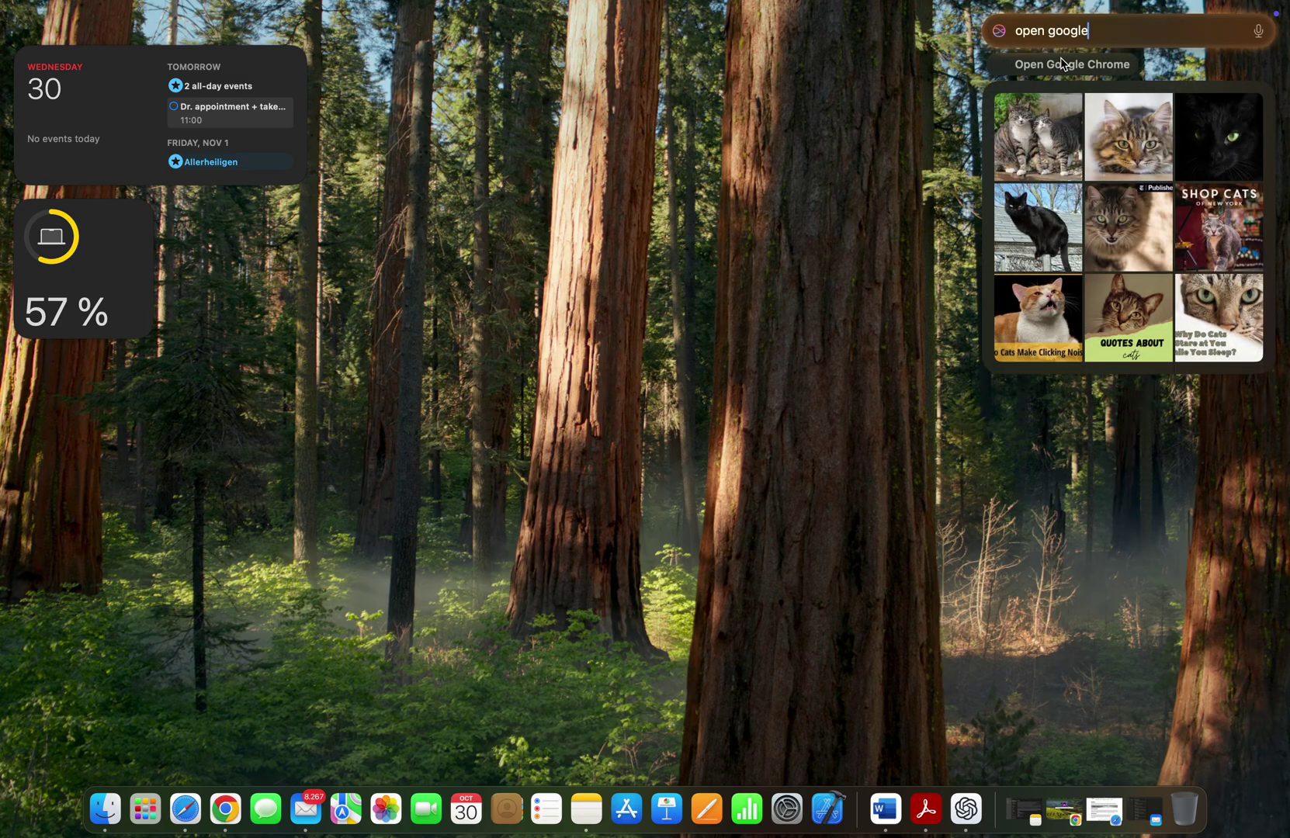
pyautogui.click(1062, 63)
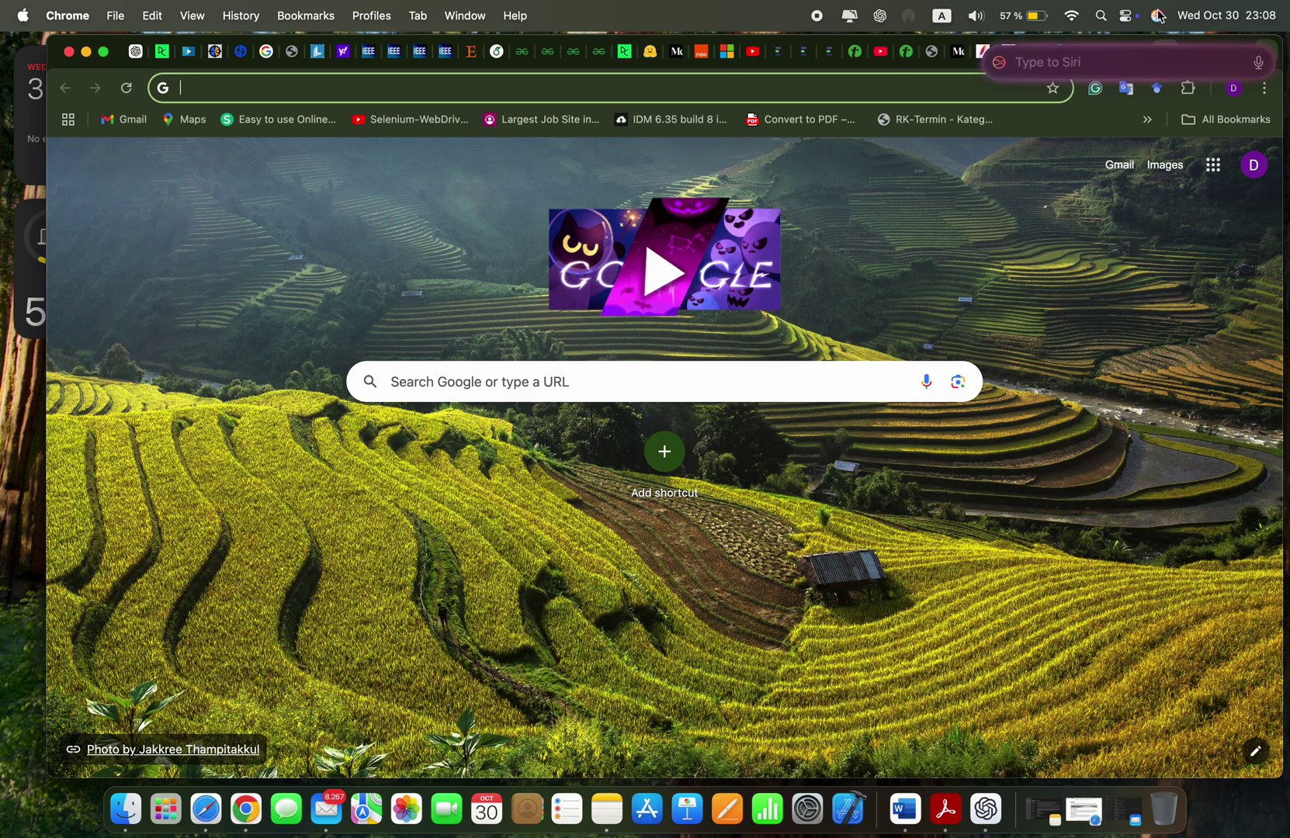
# Switch off Low Power mode from the battery menu, then open the LLM for SE note.
pyautogui.click(1159, 15)
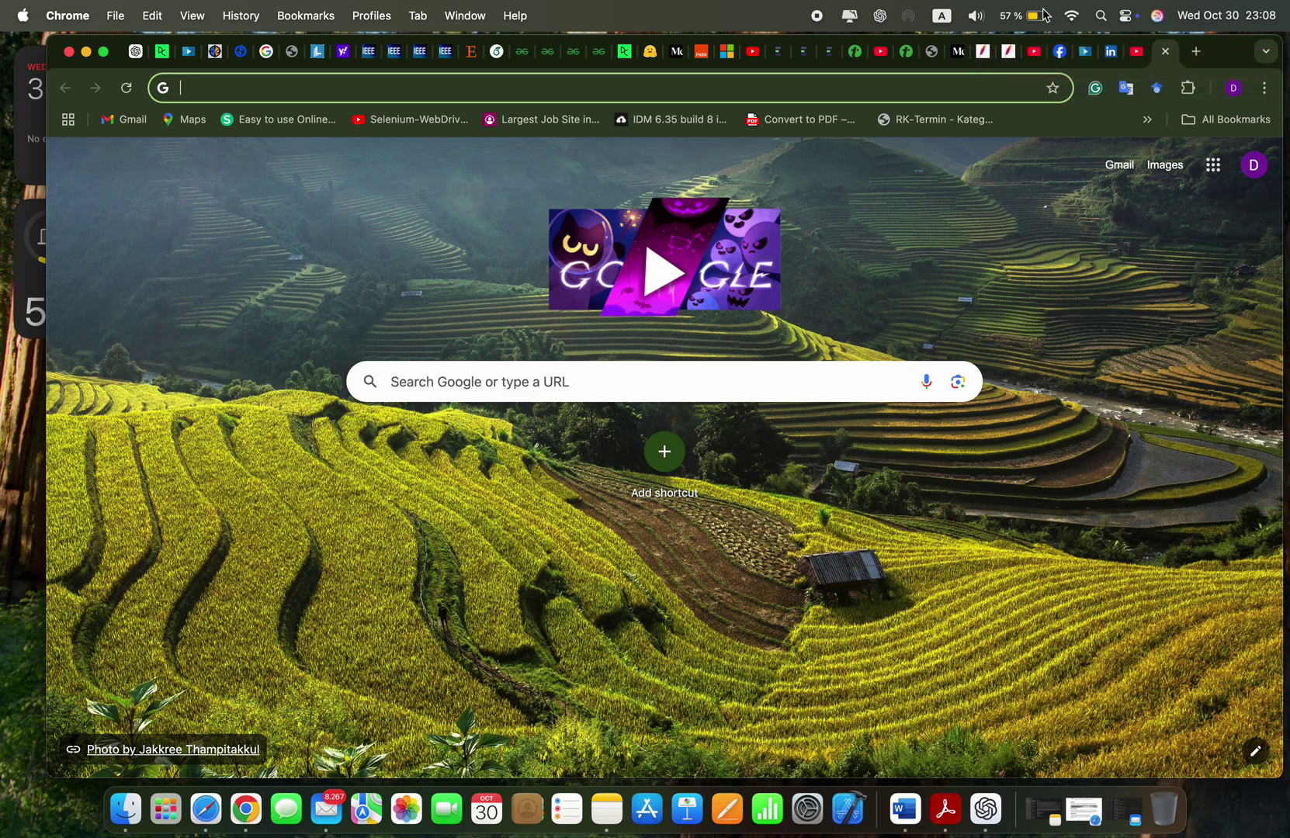
pyautogui.click(1036, 14)
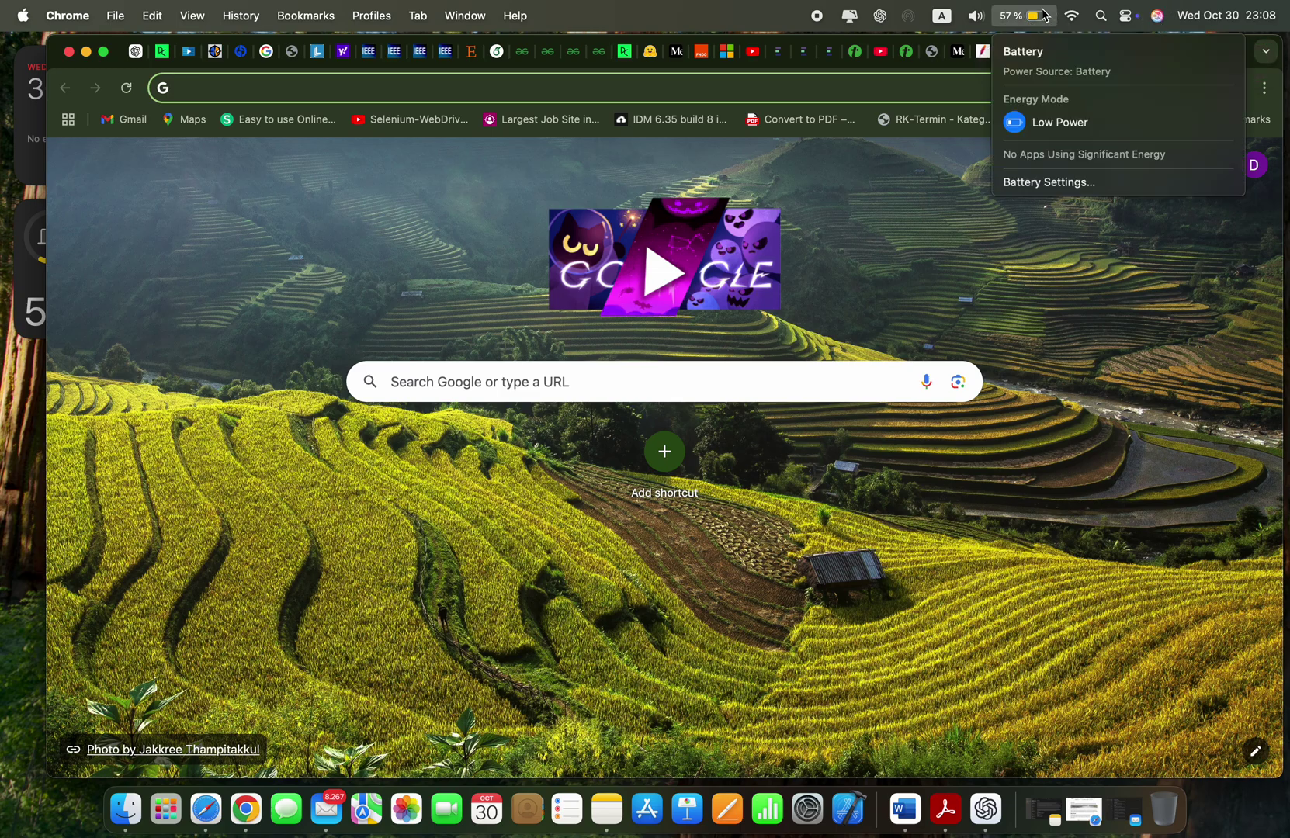
pyautogui.click(1076, 130)
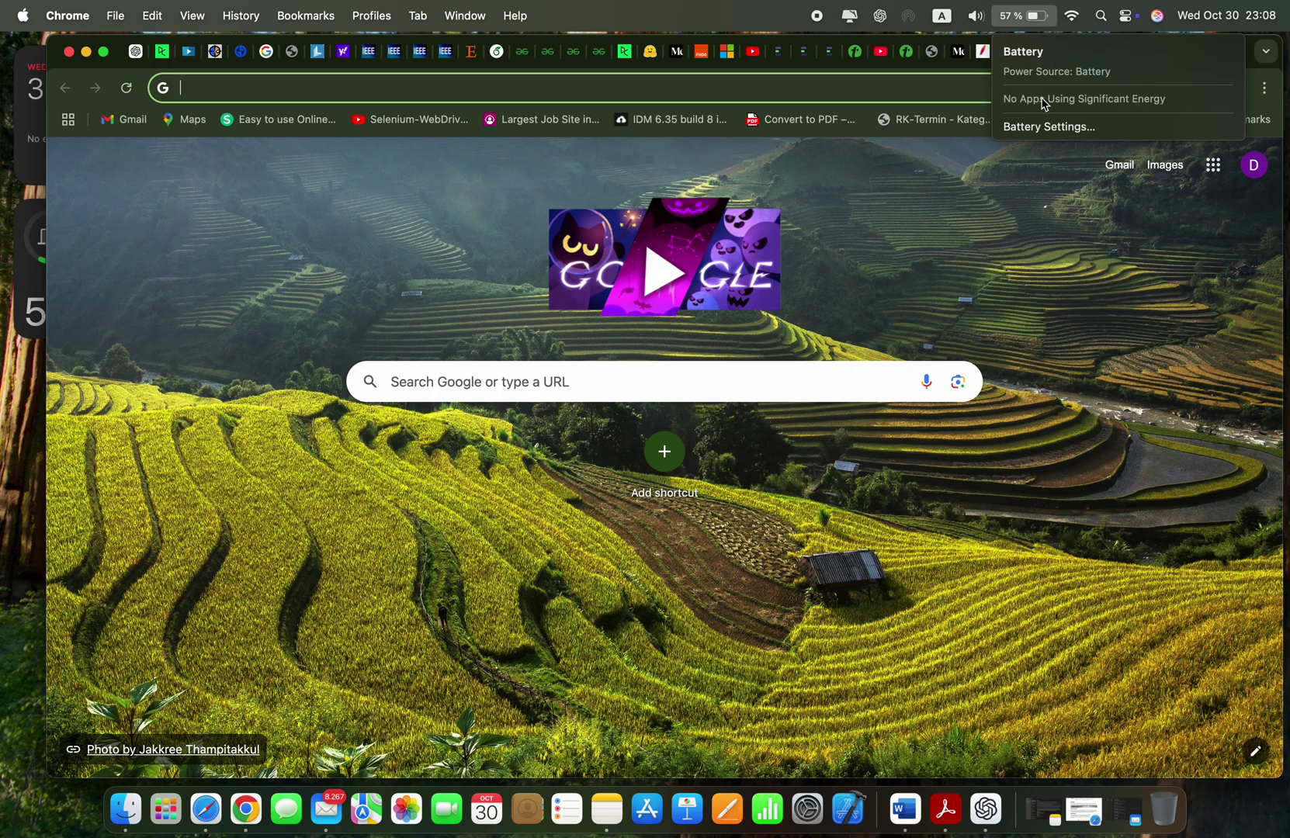
pyautogui.click(974, 174)
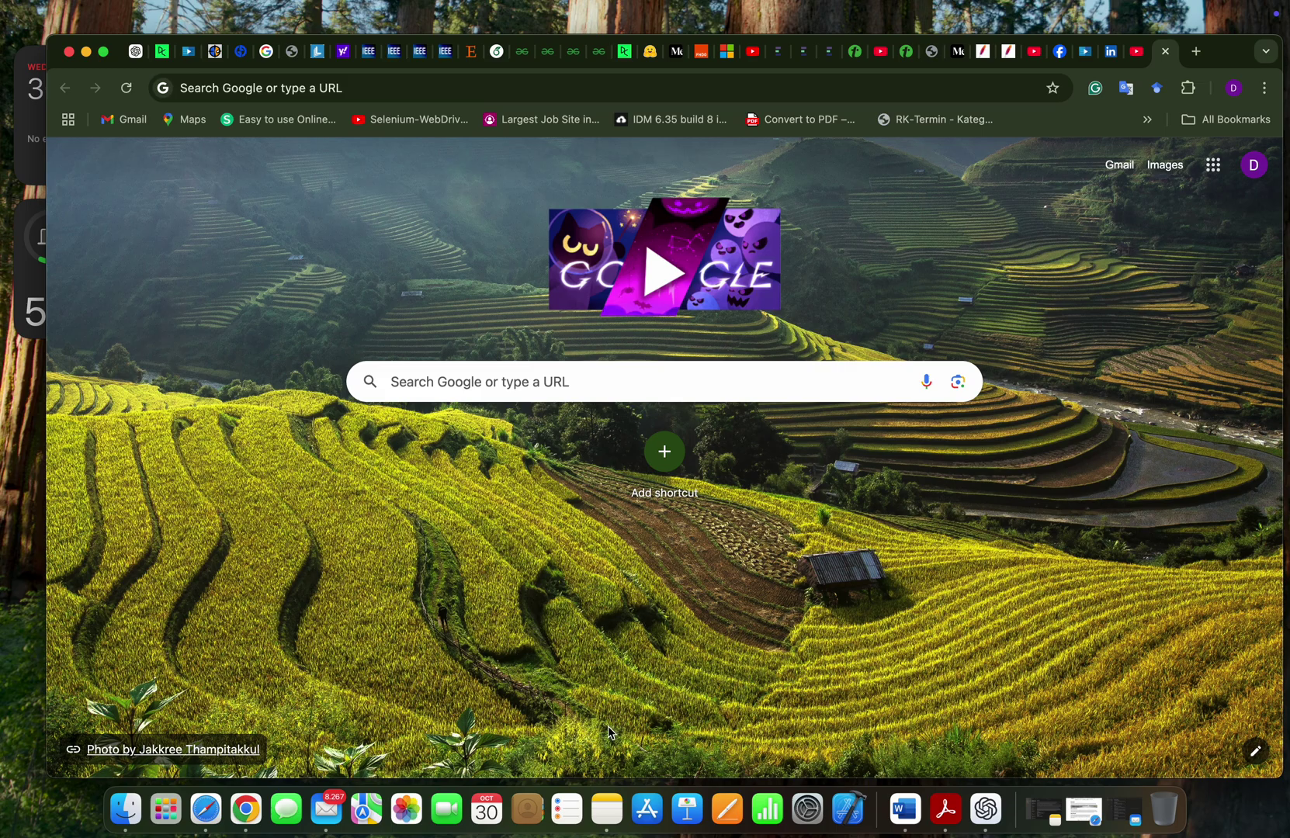
pyautogui.click(602, 806)
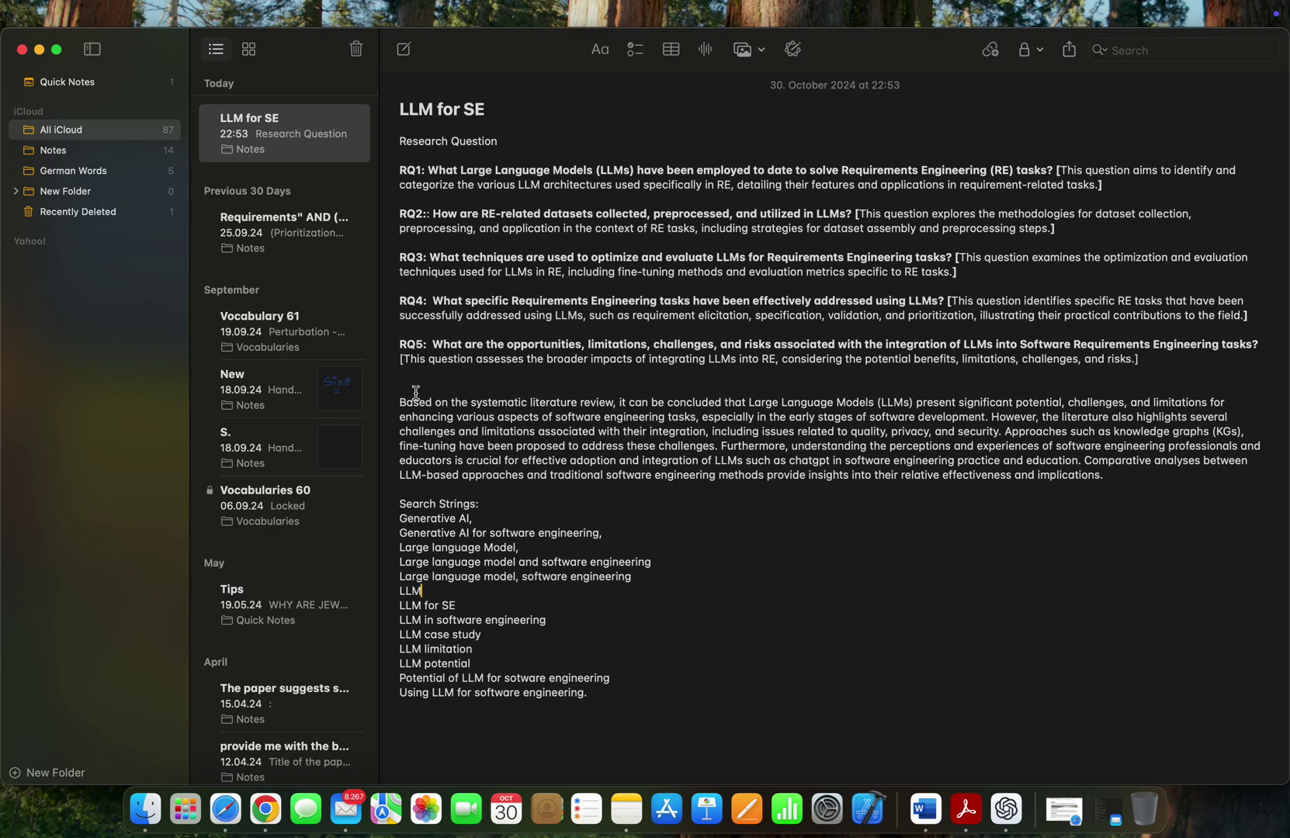
# Proofread the literature review paragraph and accept the 'chatgpt' to 'ChatGPT' correction.
pyautogui.moveTo(401, 402); pyautogui.dragTo(1109, 474)
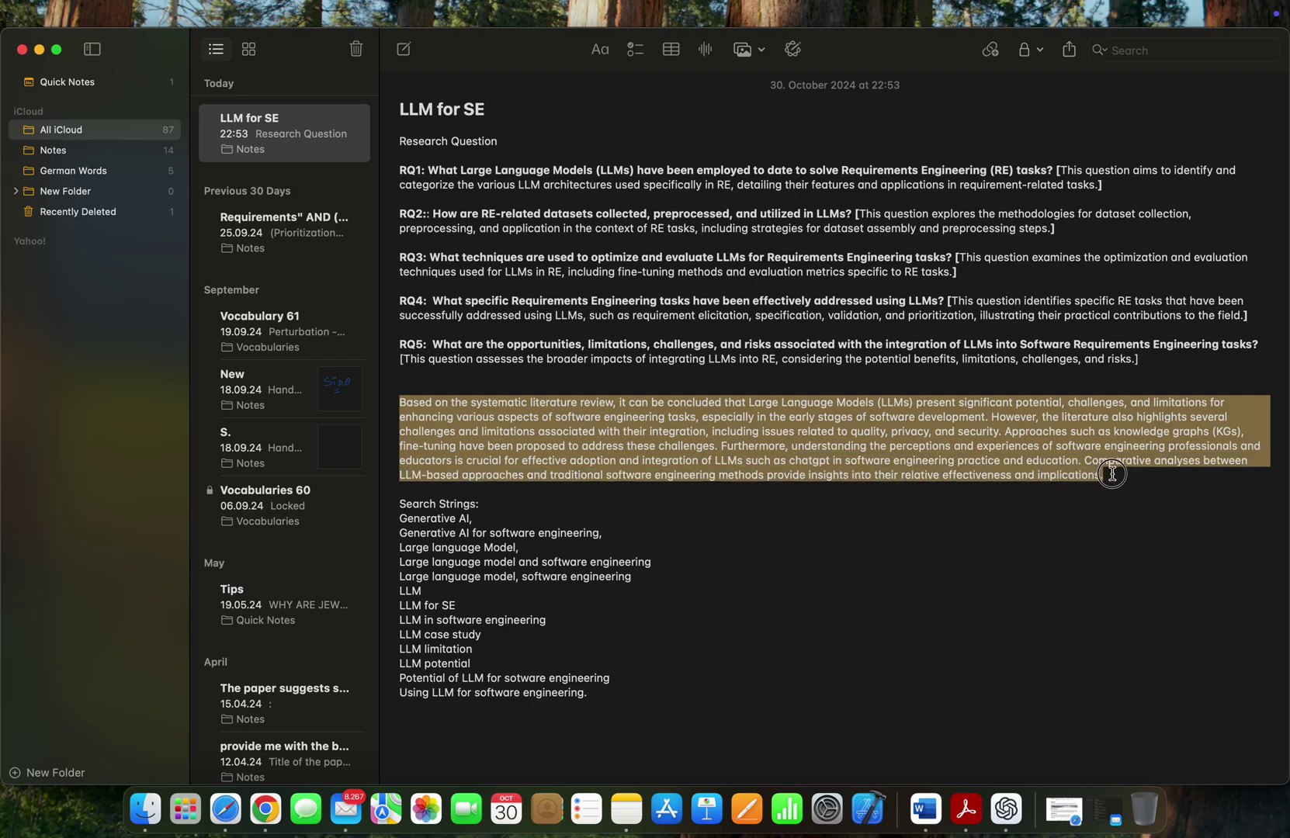
pyautogui.click(792, 50)
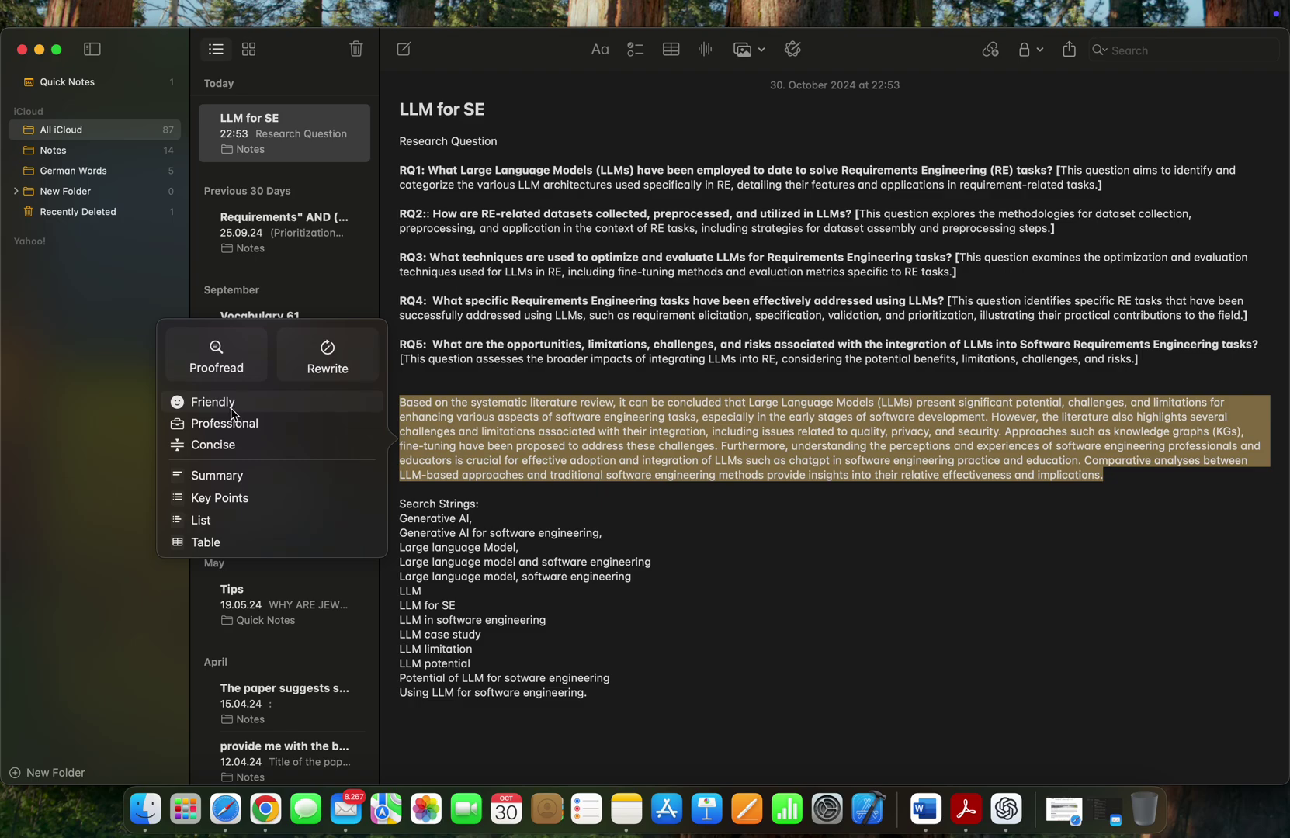
pyautogui.click(217, 358)
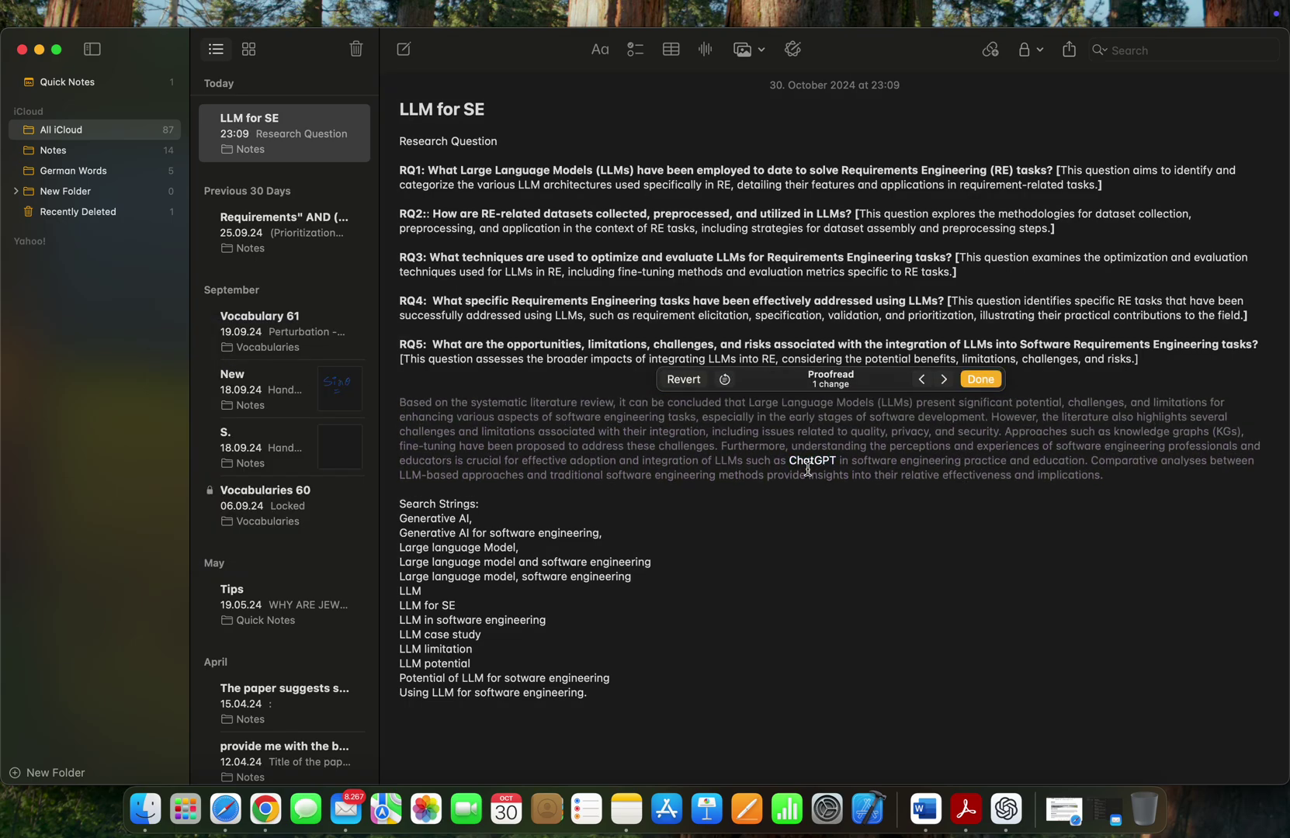
pyautogui.click(978, 381)
pyautogui.click(831, 526)
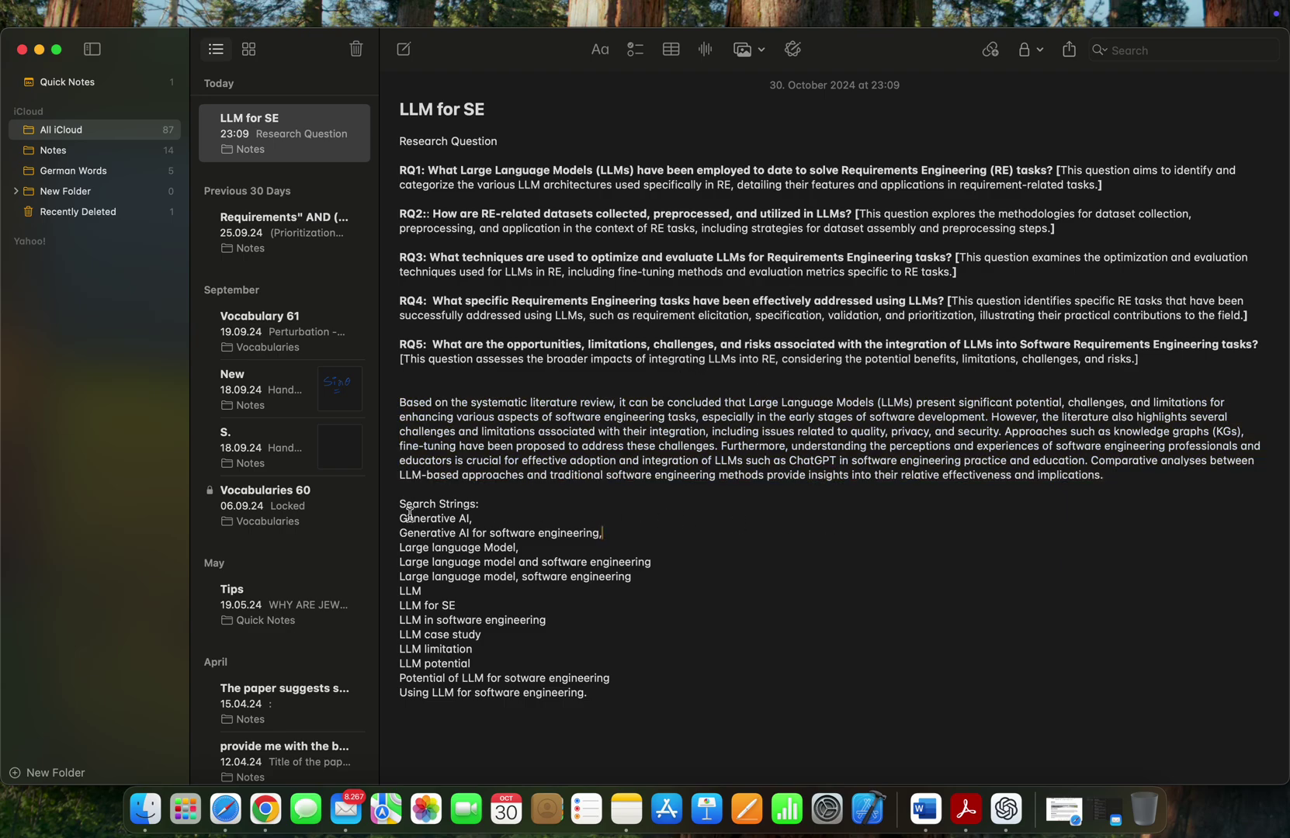
# Reformat the search string lines as a bulleted list using Writing Tools' List option.
pyautogui.moveTo(398, 519); pyautogui.dragTo(601, 694)
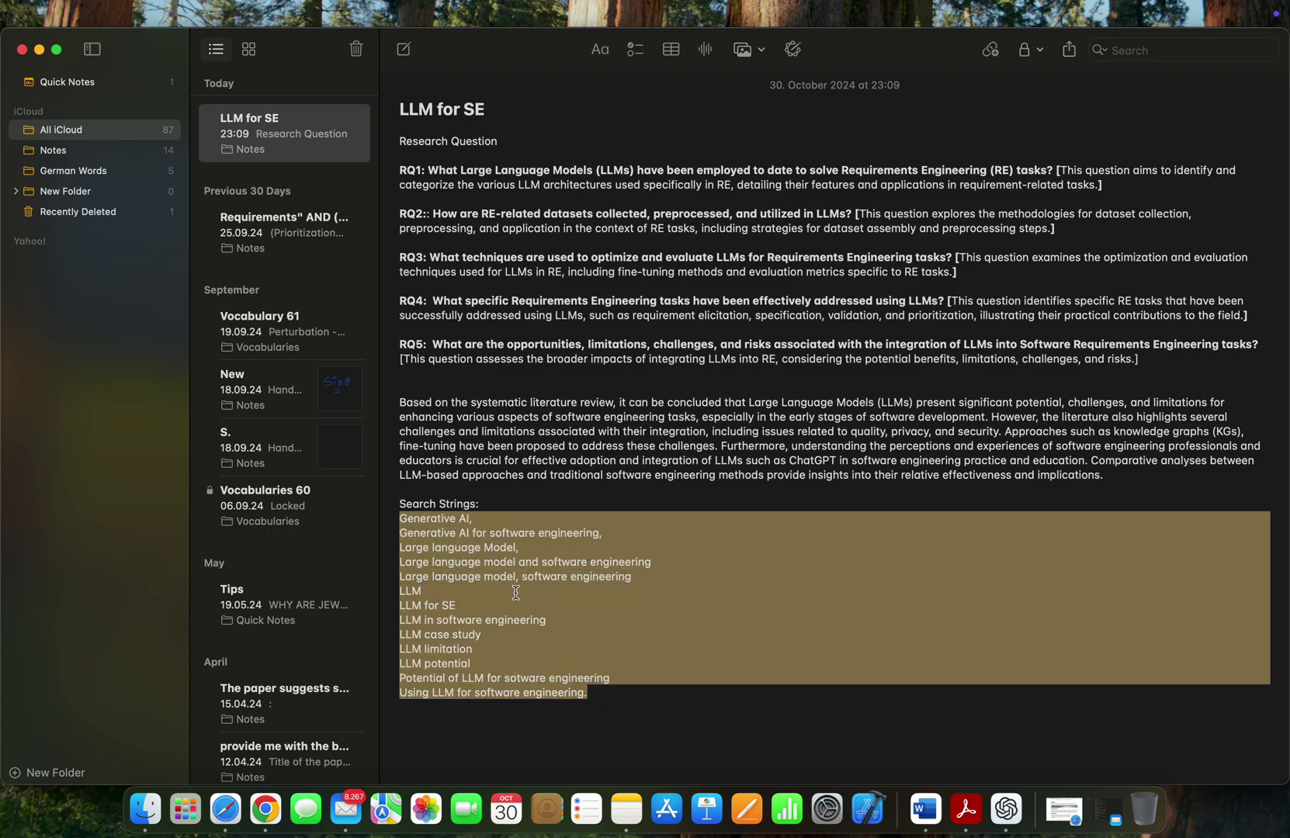
pyautogui.click(794, 50)
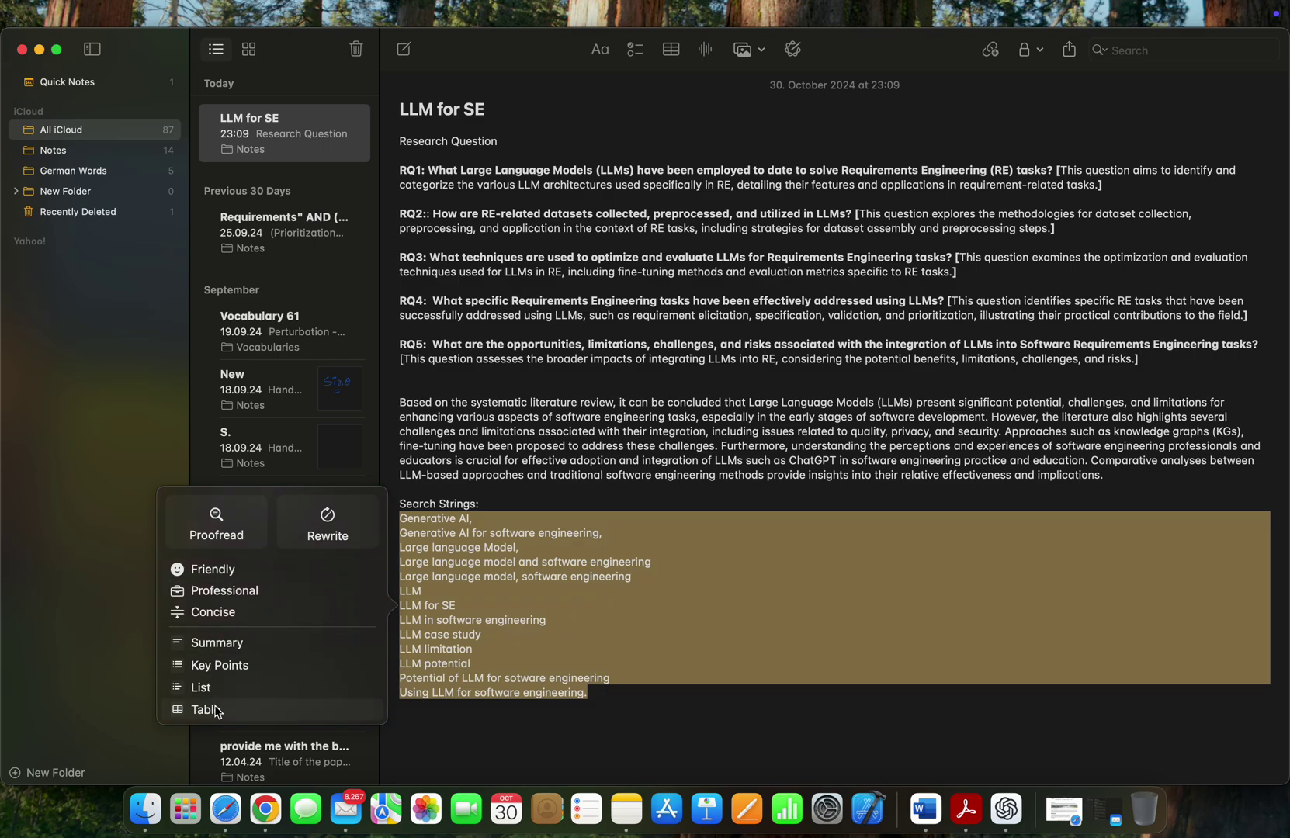
pyautogui.click(201, 688)
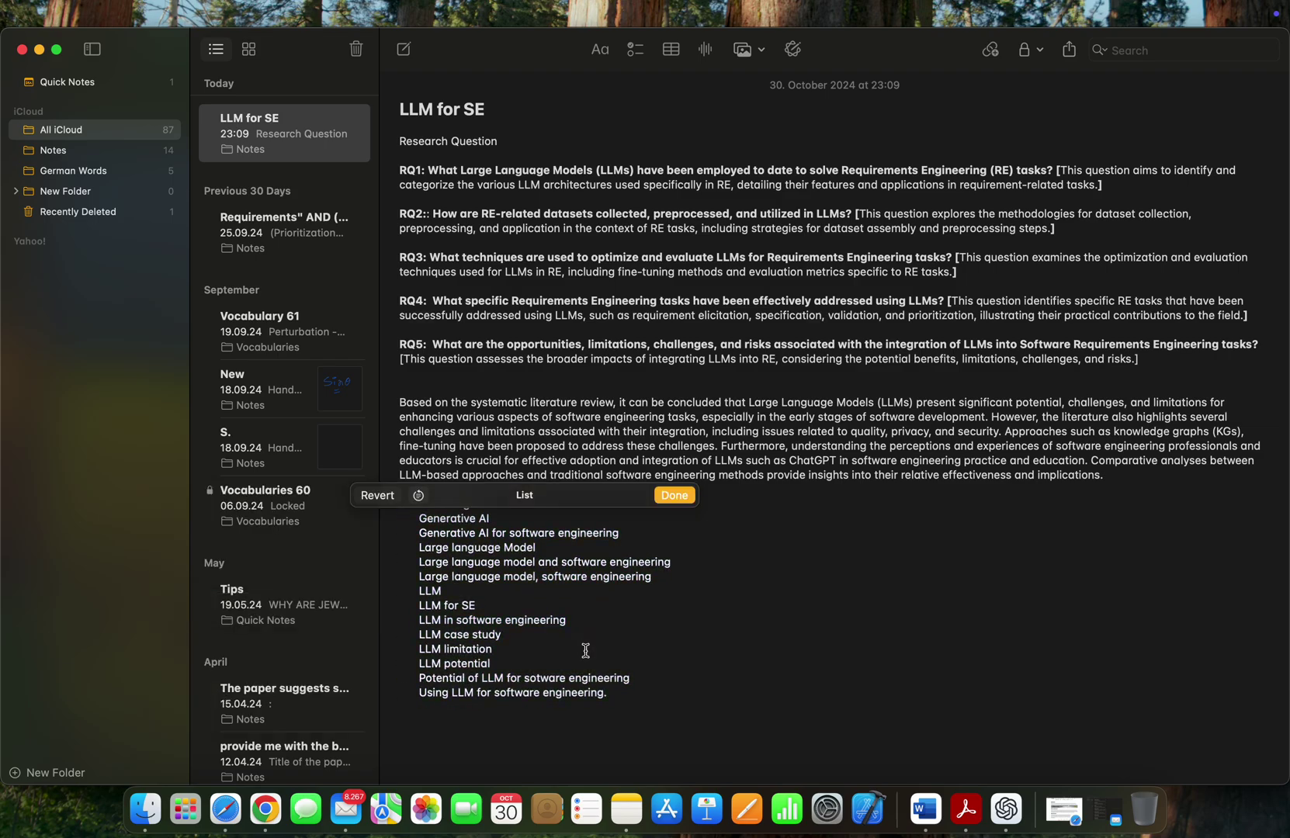
pyautogui.click(675, 496)
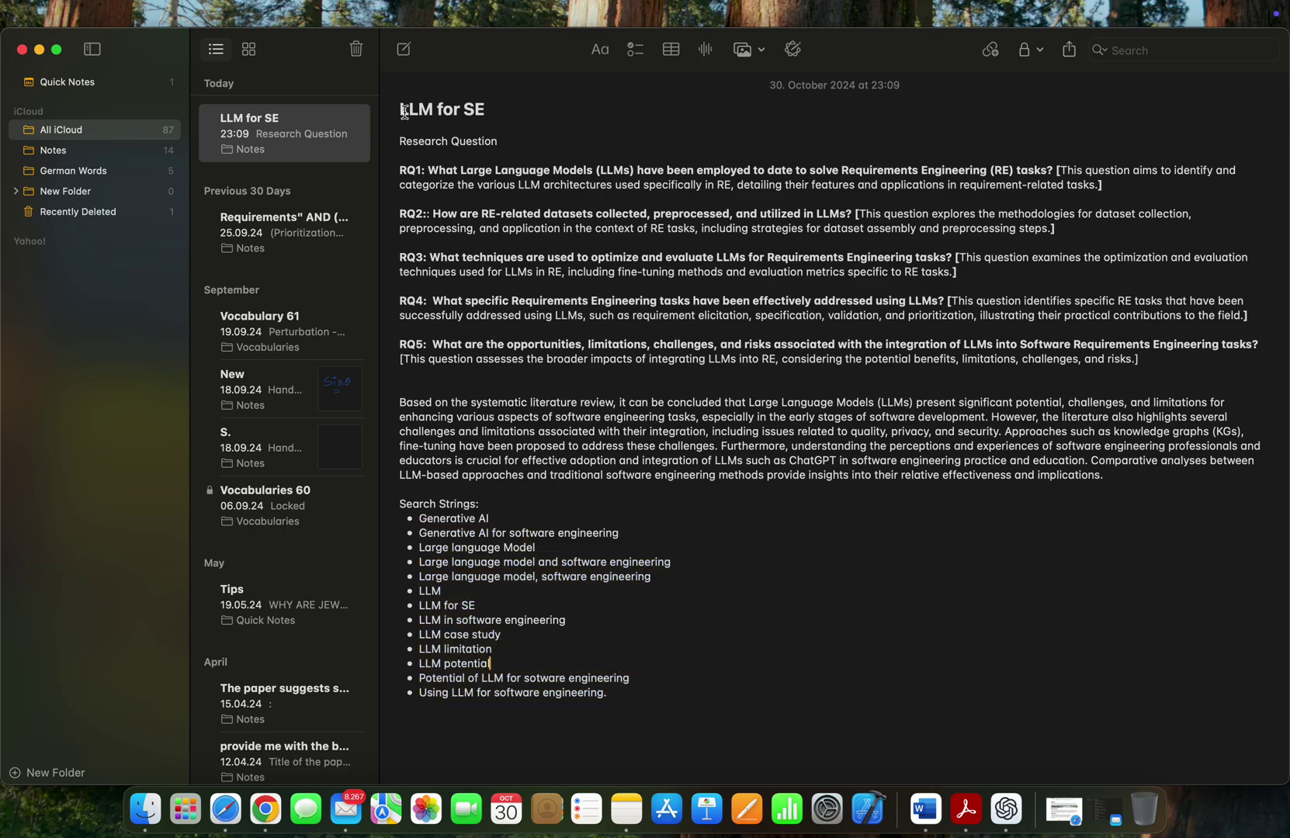
pyautogui.moveTo(401, 106); pyautogui.dragTo(679, 693)
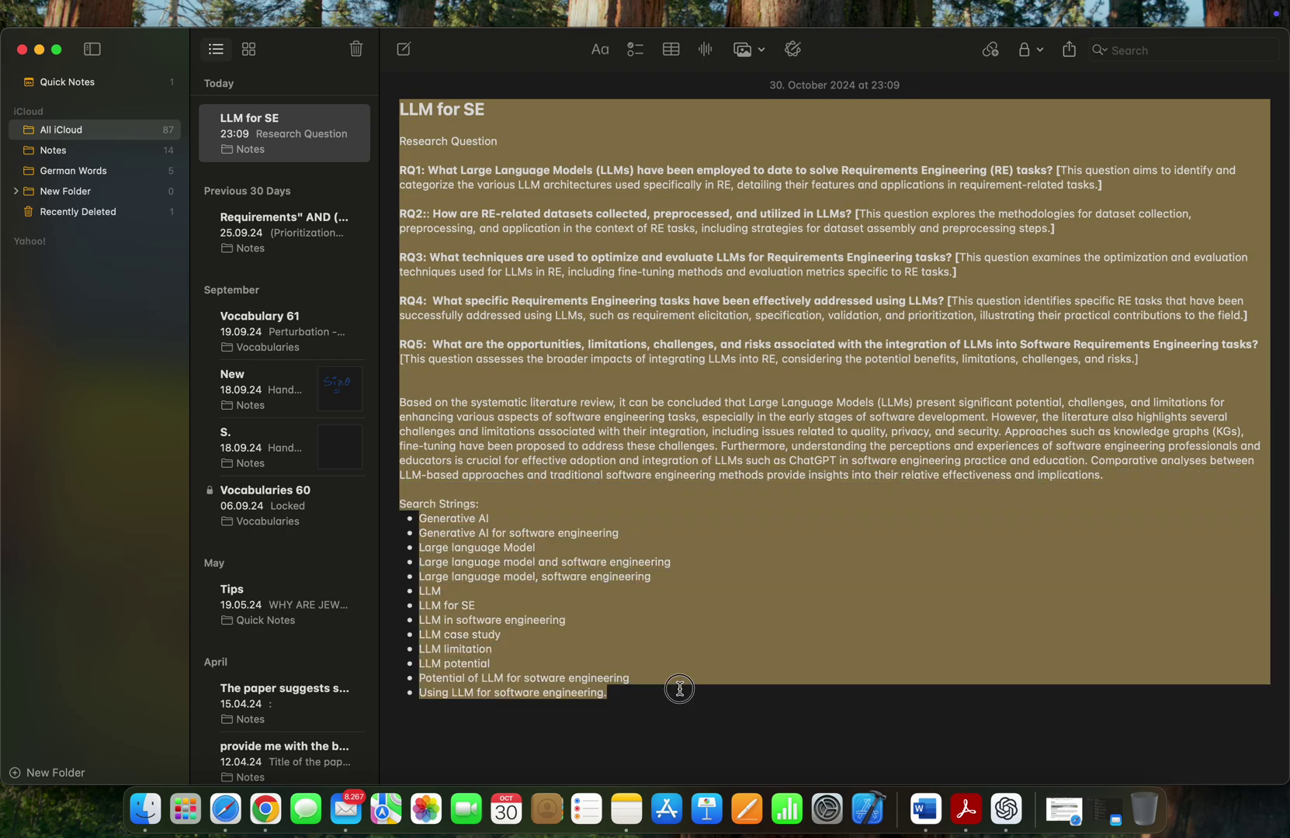
pyautogui.click(793, 49)
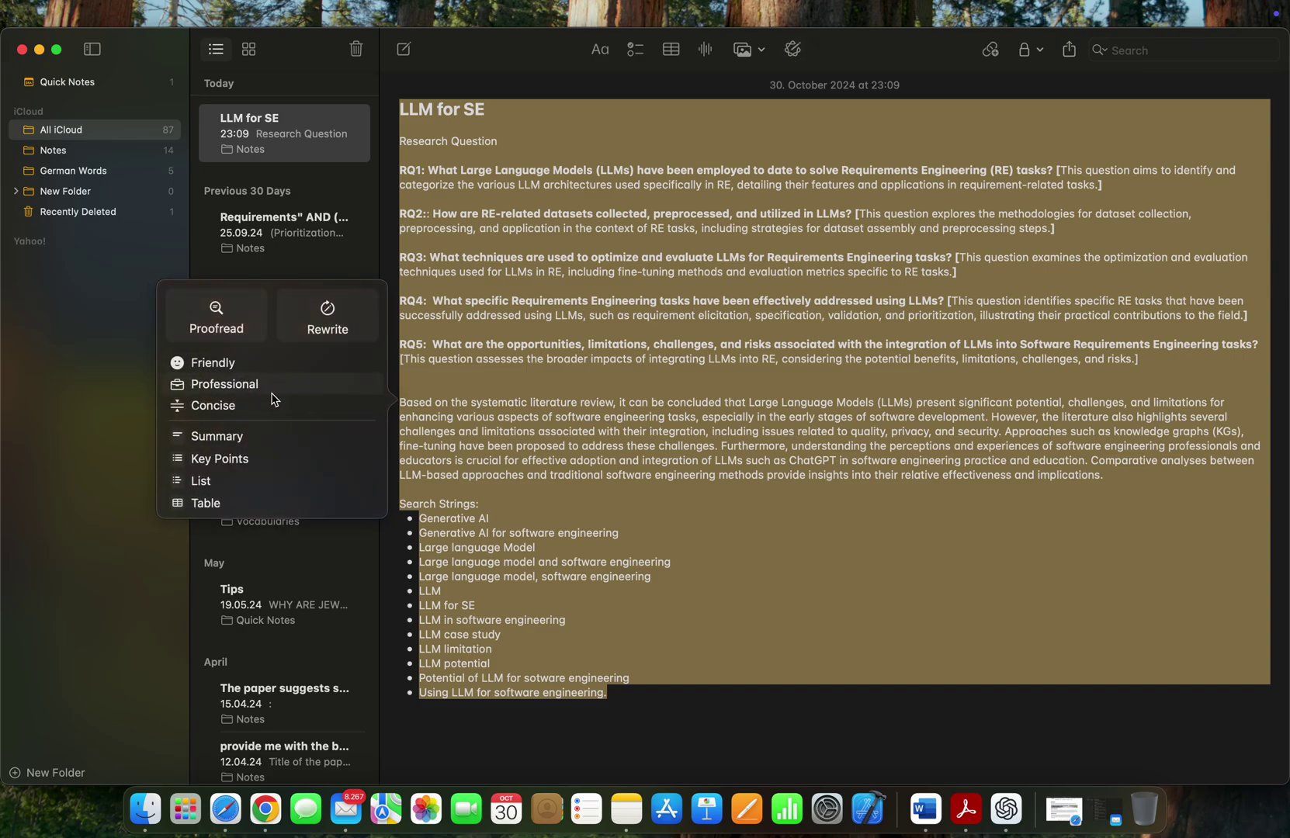
pyautogui.click(257, 433)
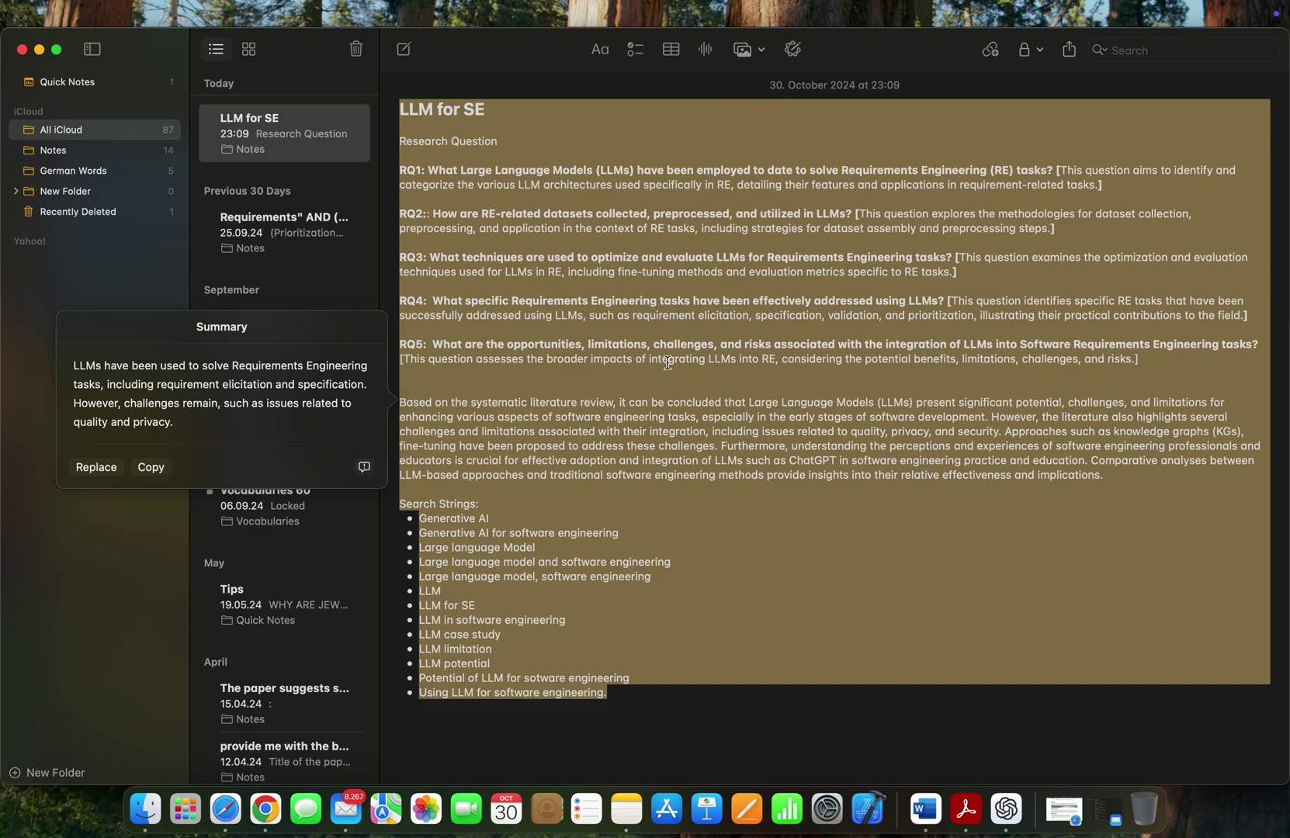
pyautogui.click(659, 388)
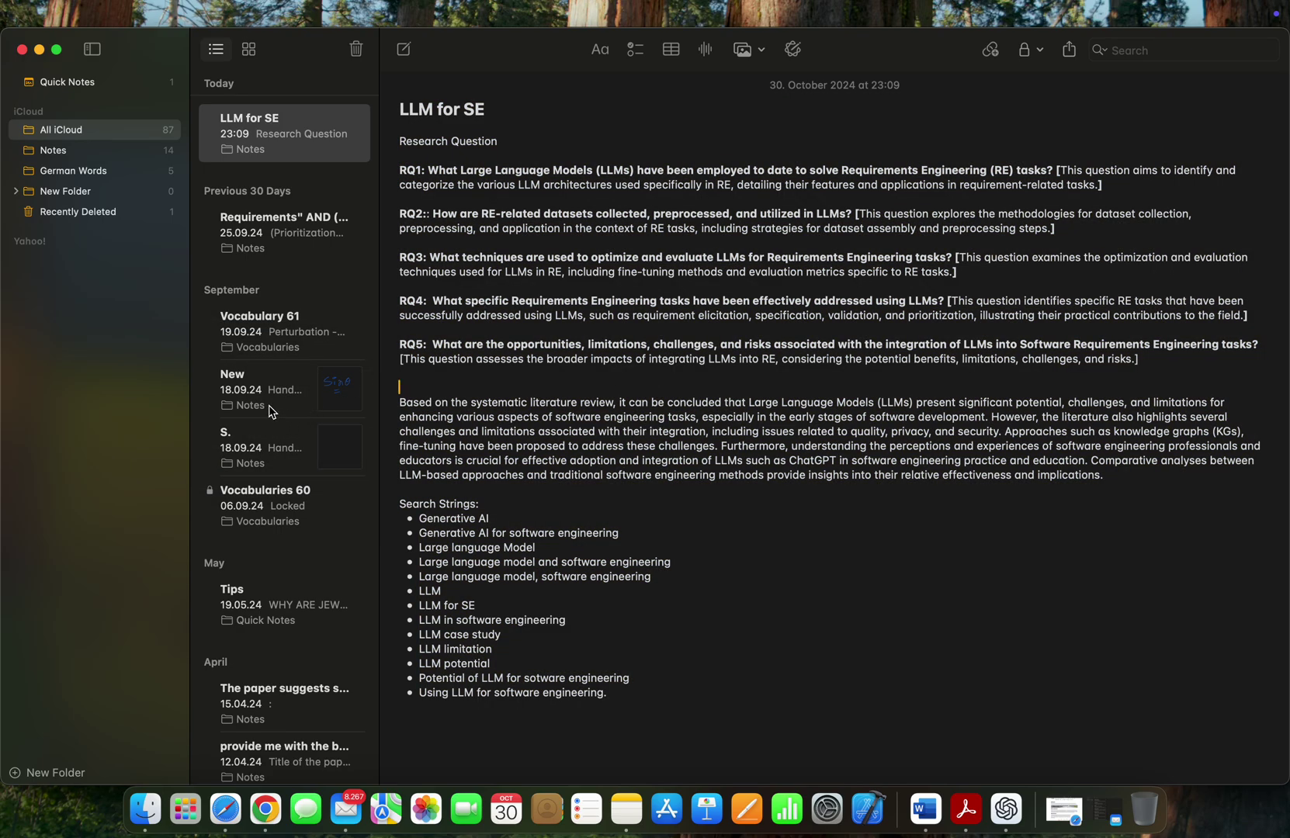
pyautogui.scroll(-1, 270, 414)
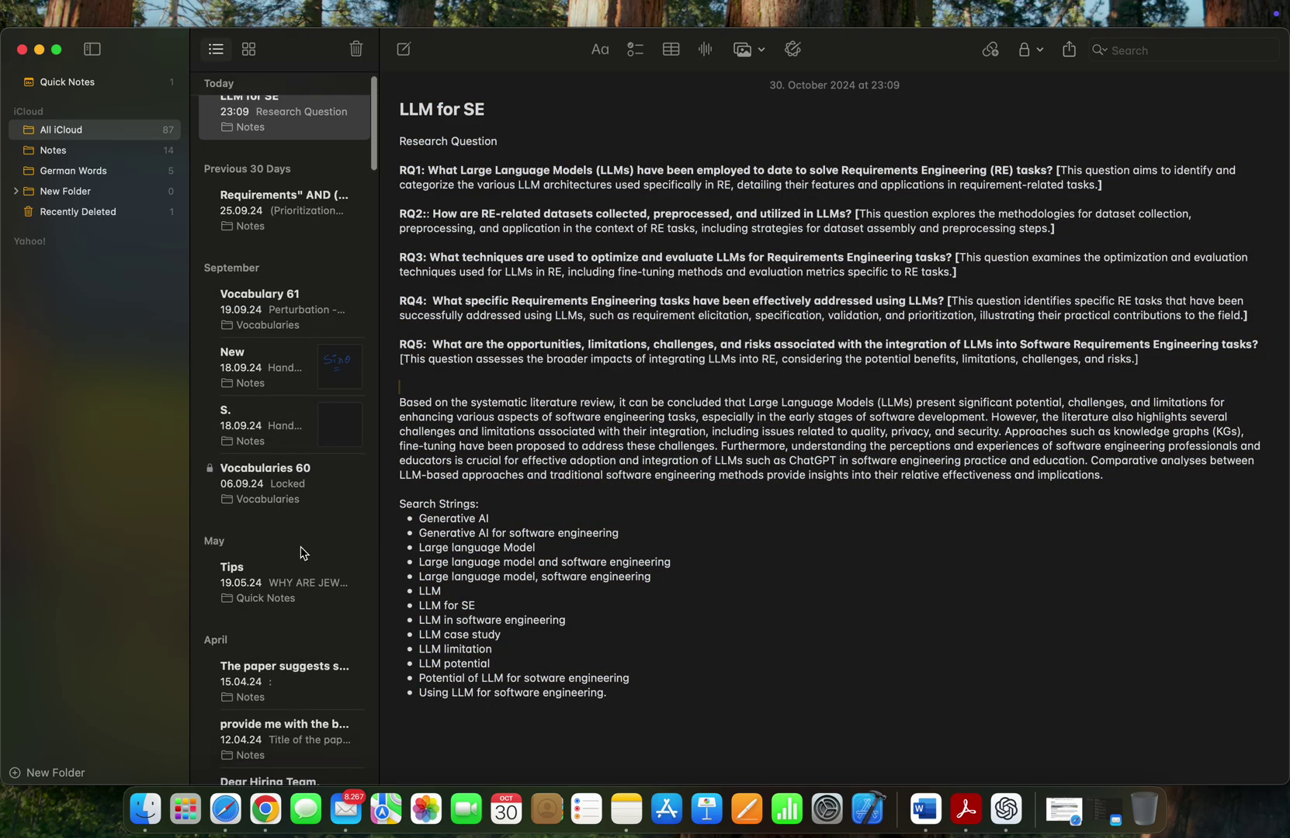
pyautogui.scroll(1, 300, 552)
pyautogui.scroll(-3, 298, 545)
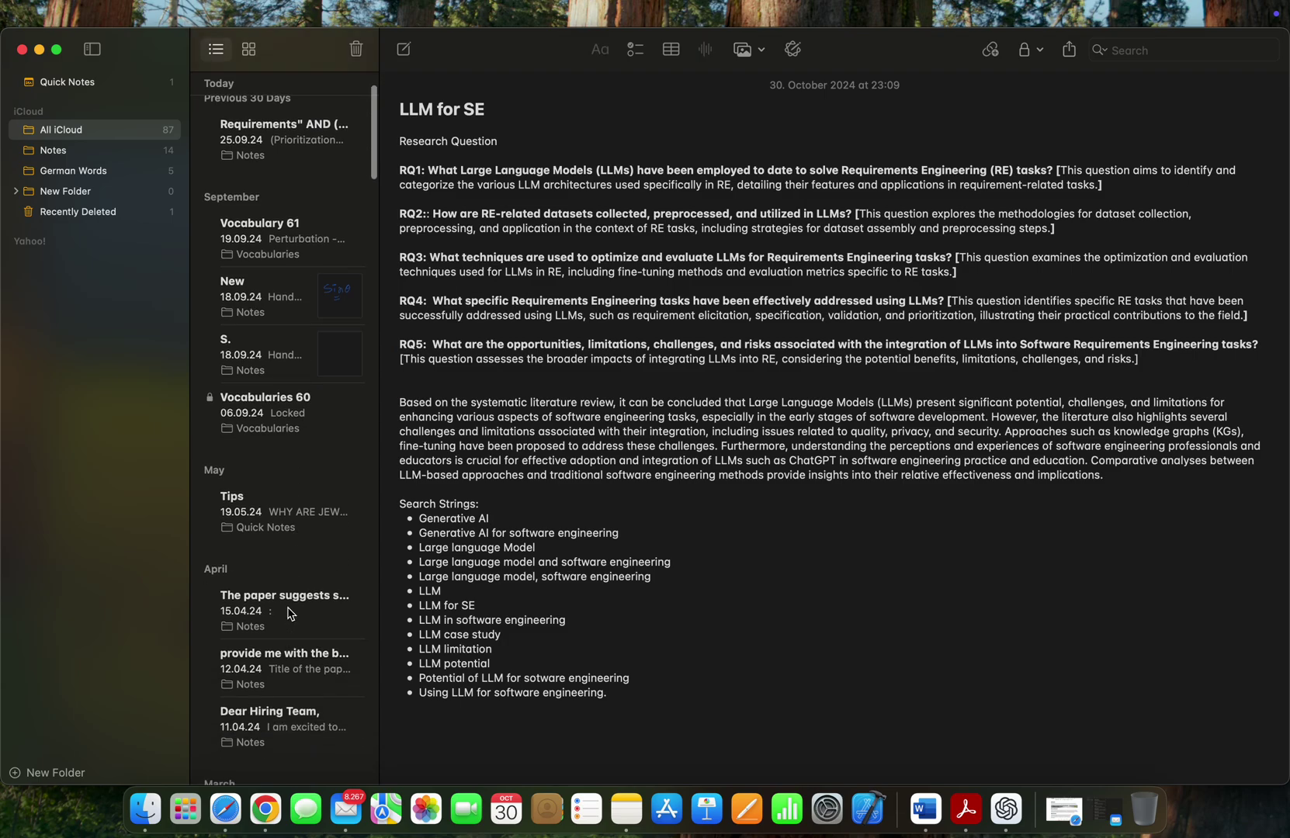
# Convert the future research directions note into a Research Direction/Description table, then minimise Notes.
pyautogui.click(290, 605)
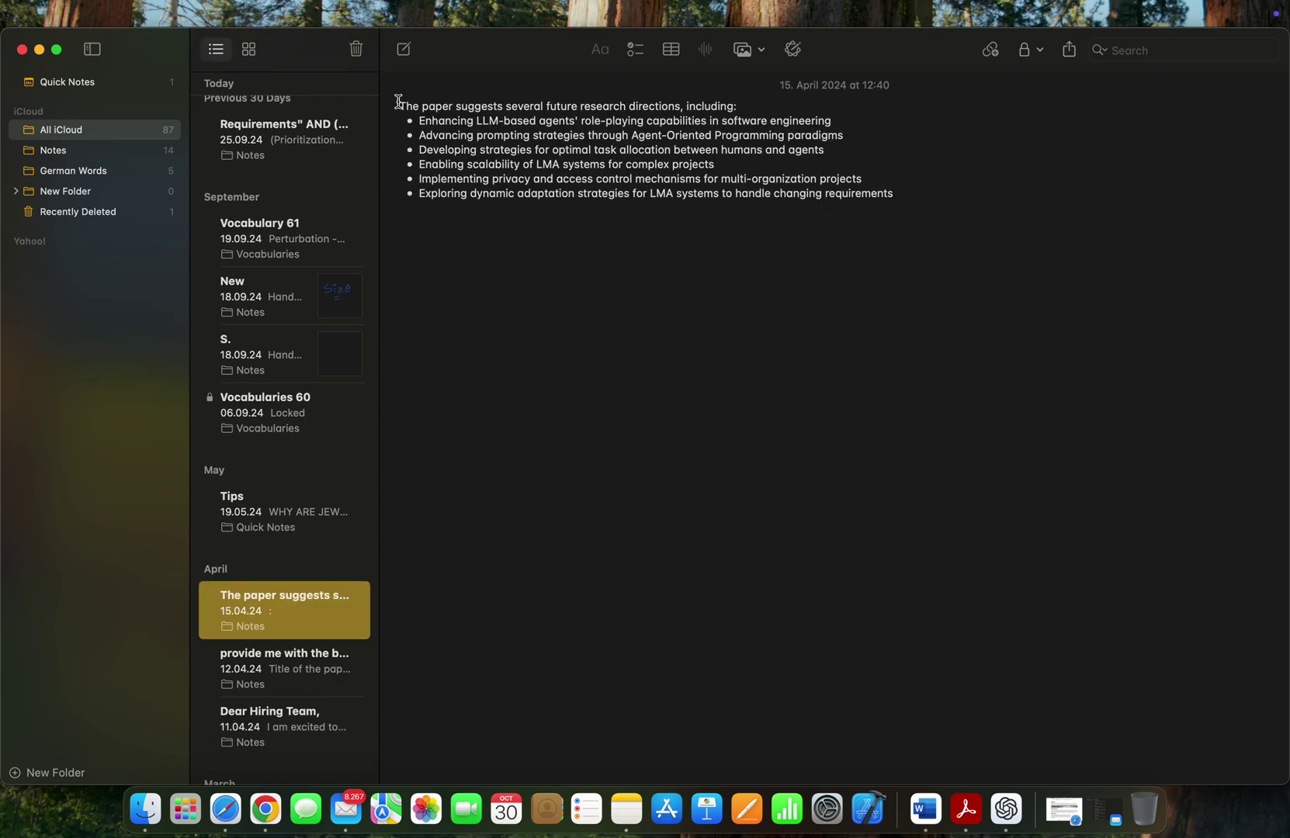
pyautogui.moveTo(399, 100); pyautogui.dragTo(895, 197)
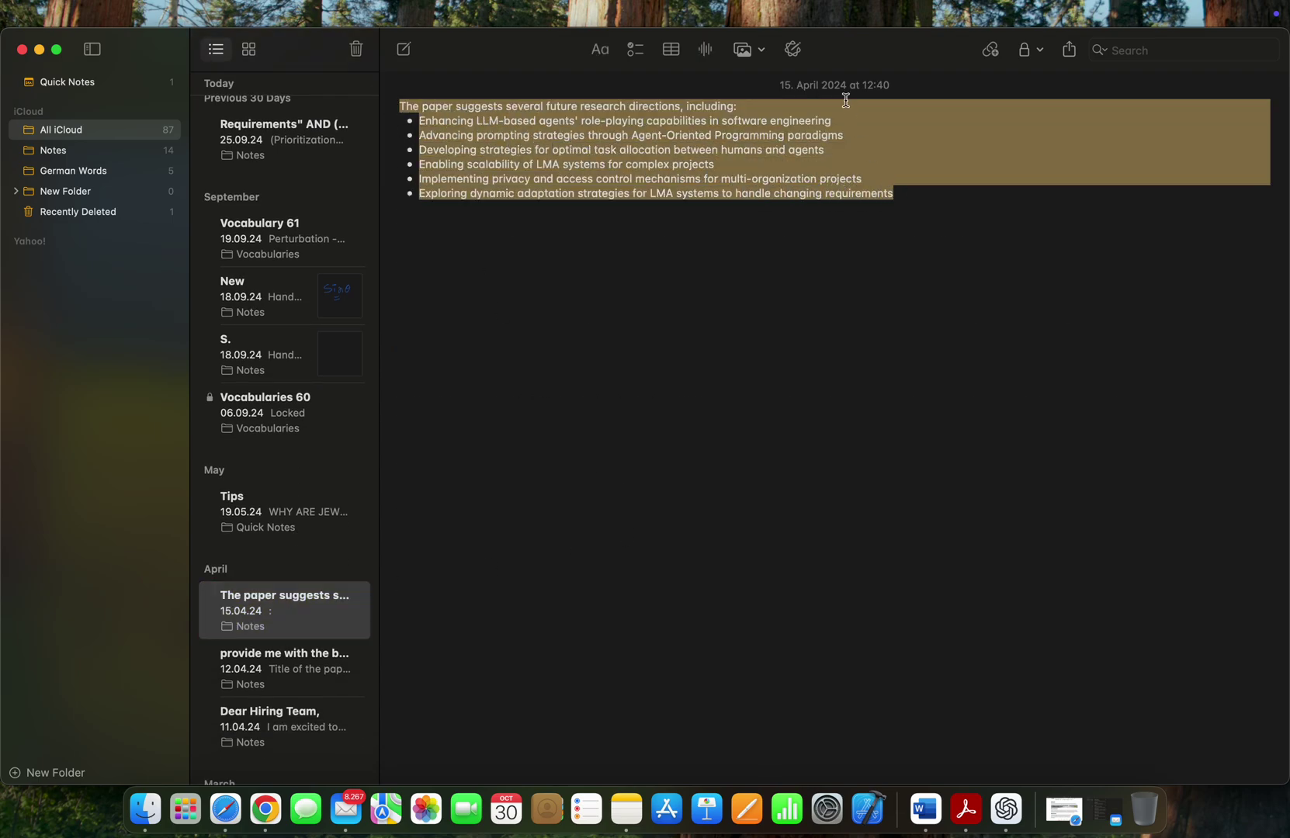
pyautogui.click(793, 49)
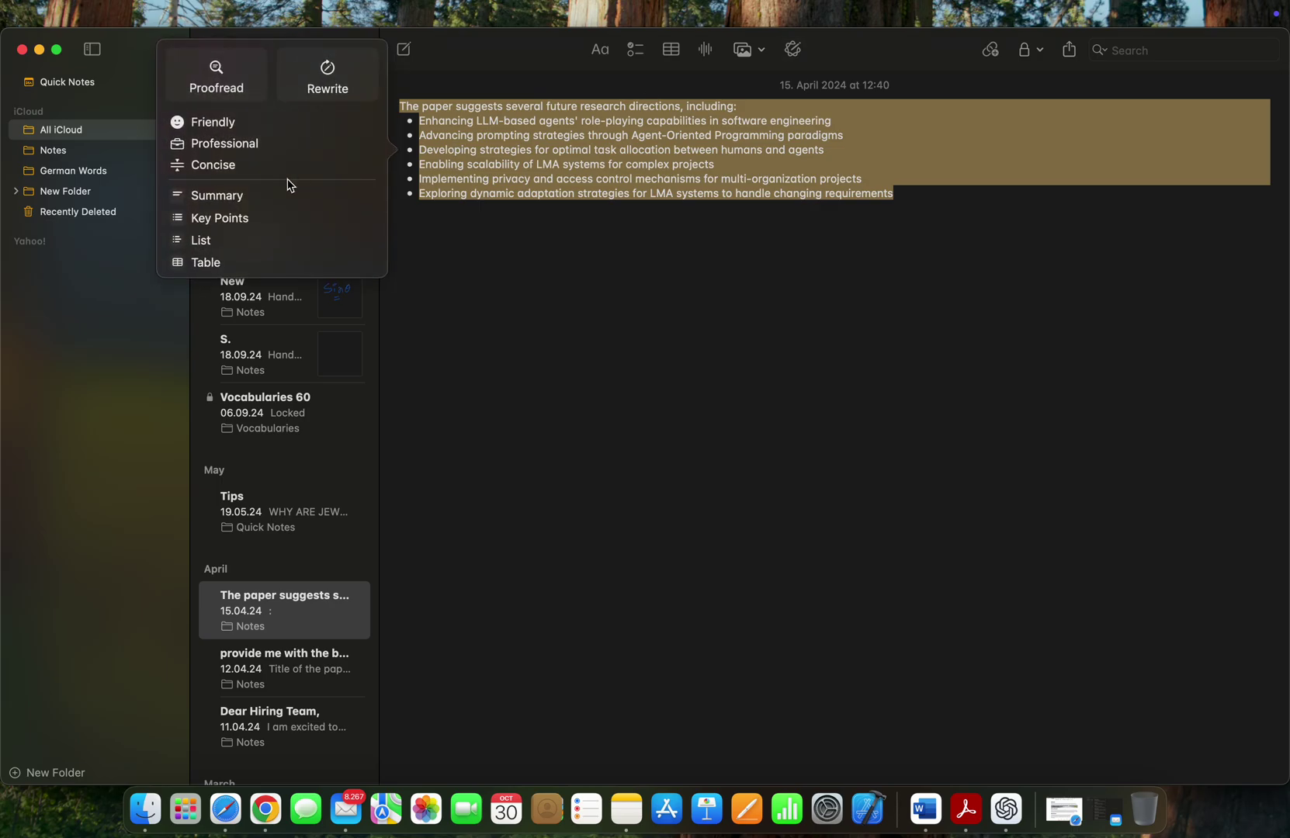
pyautogui.click(240, 261)
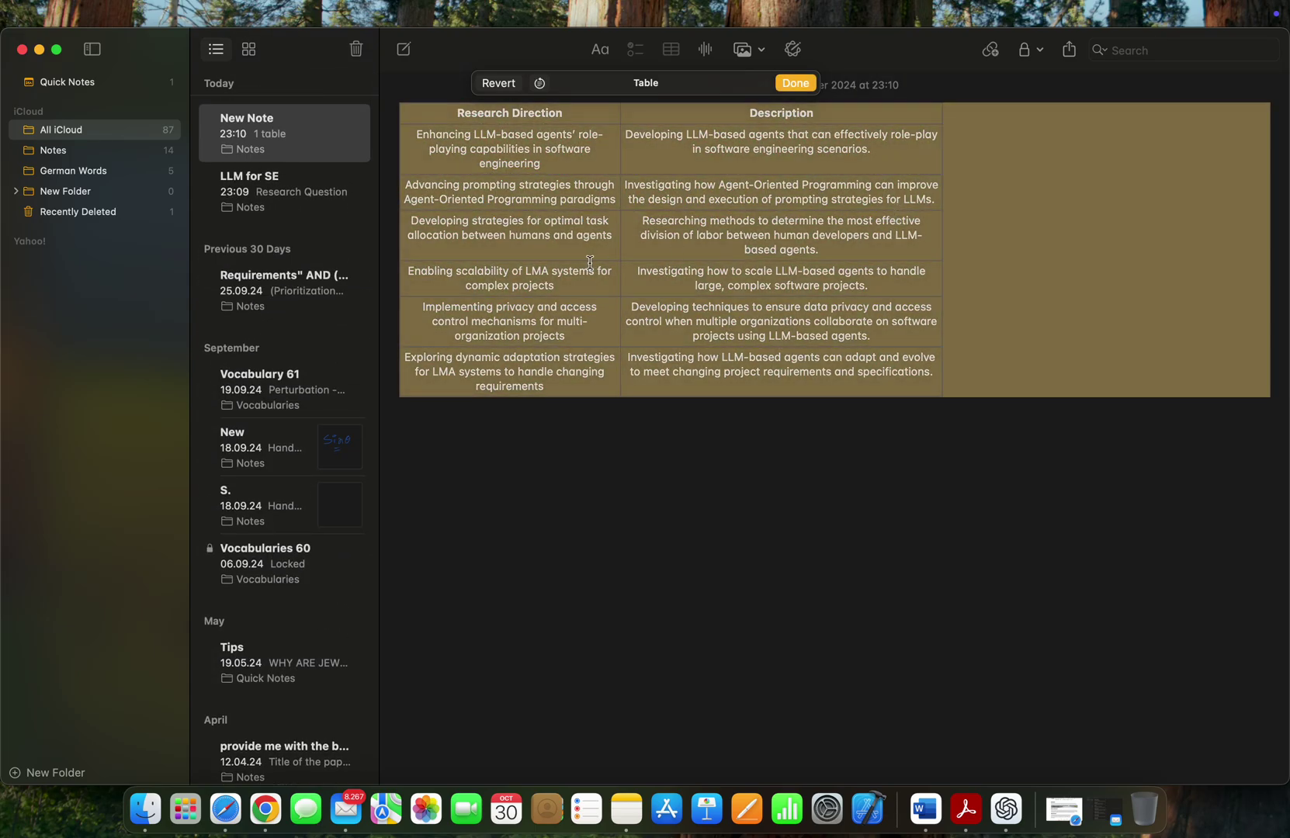
pyautogui.click(715, 449)
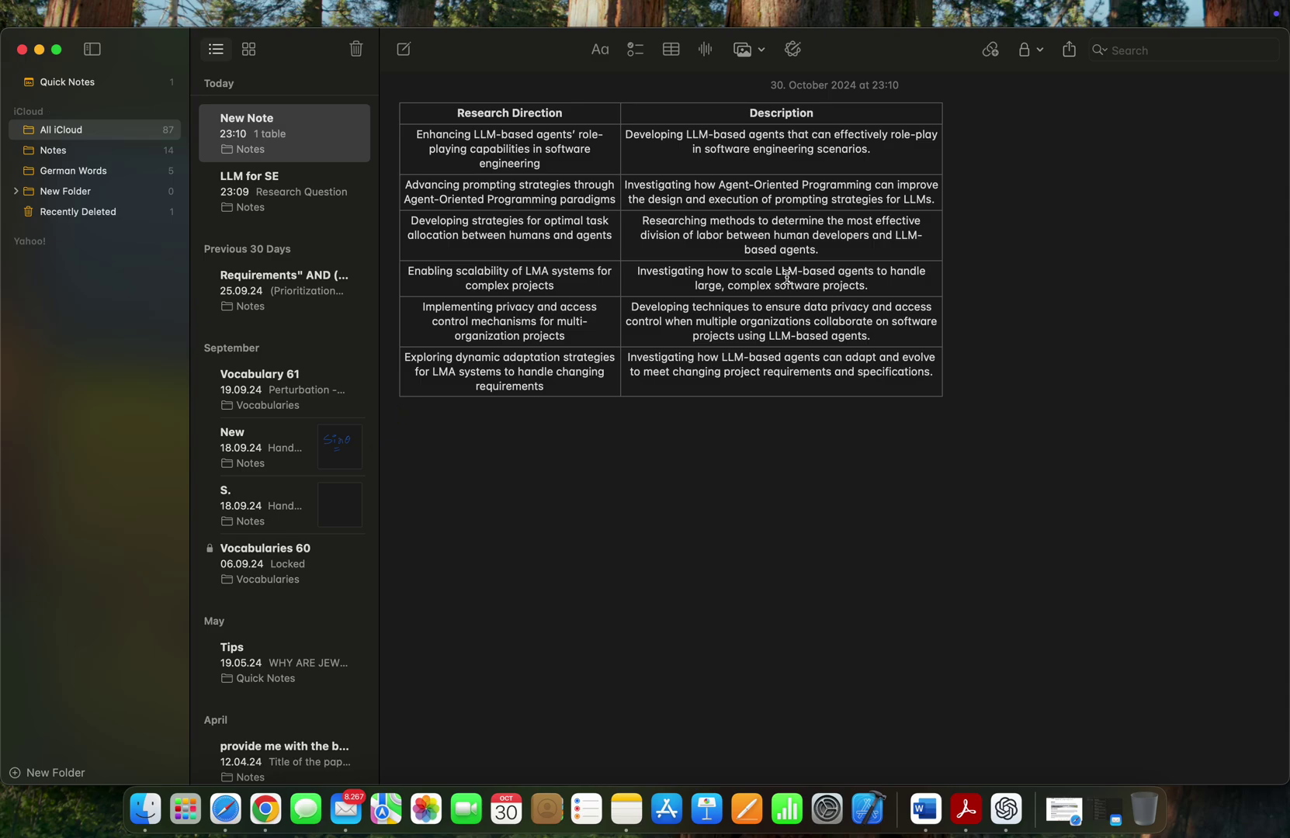
pyautogui.click(39, 49)
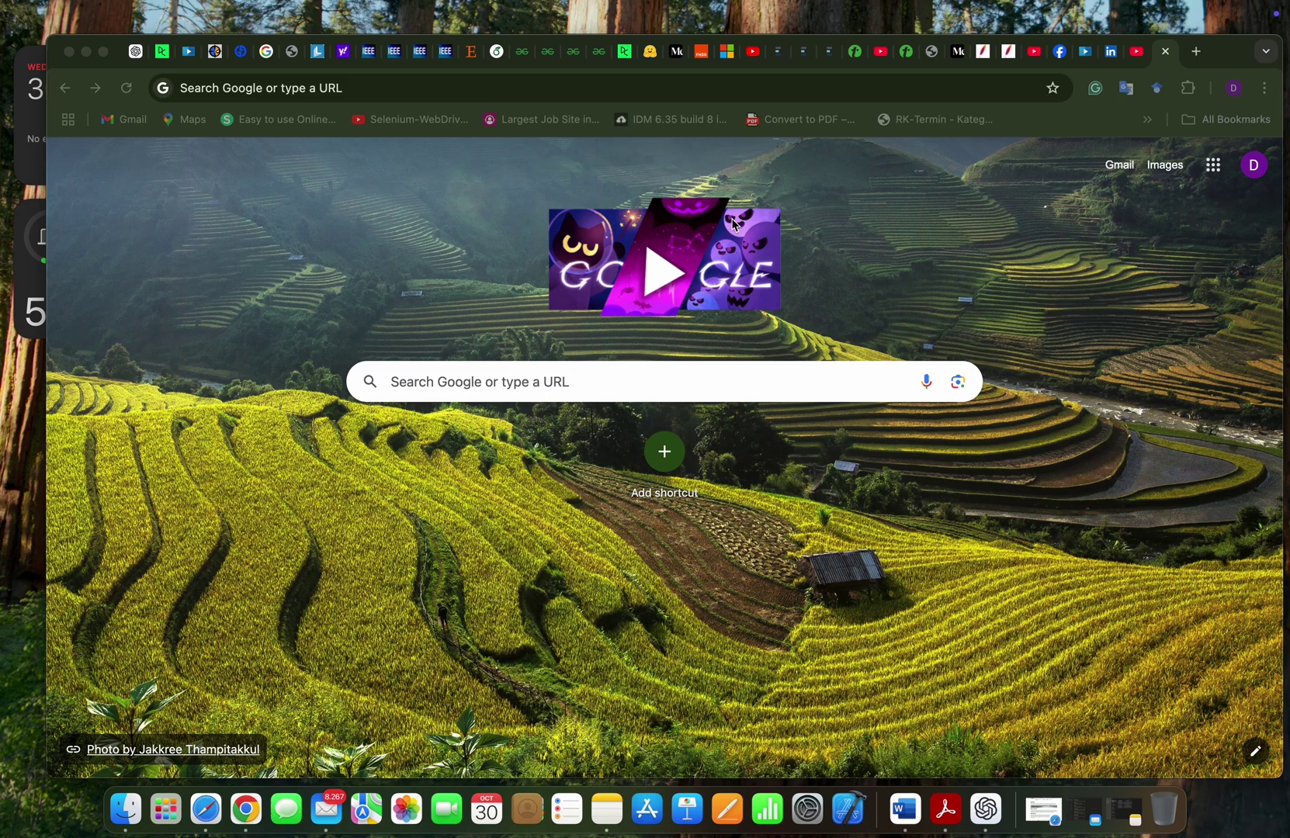
# Summarise the IEEE article's abstract with Writing Tools, dismiss the summary, and reselect the abstract.
pyautogui.click(443, 54)
pyautogui.scroll(-5, 428, 414)
pyautogui.scroll(2, 429, 422)
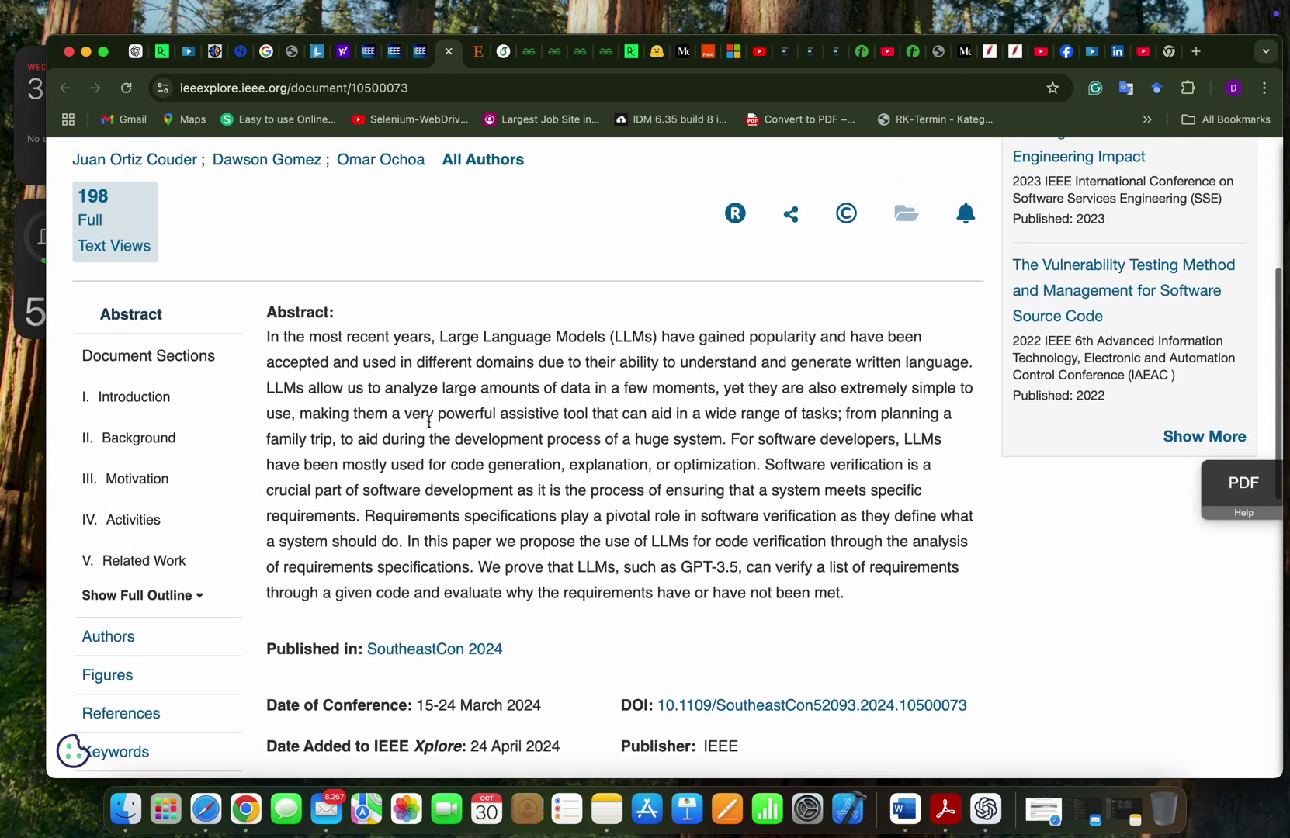
pyautogui.scroll(5, 429, 420)
pyautogui.scroll(-2, 472, 461)
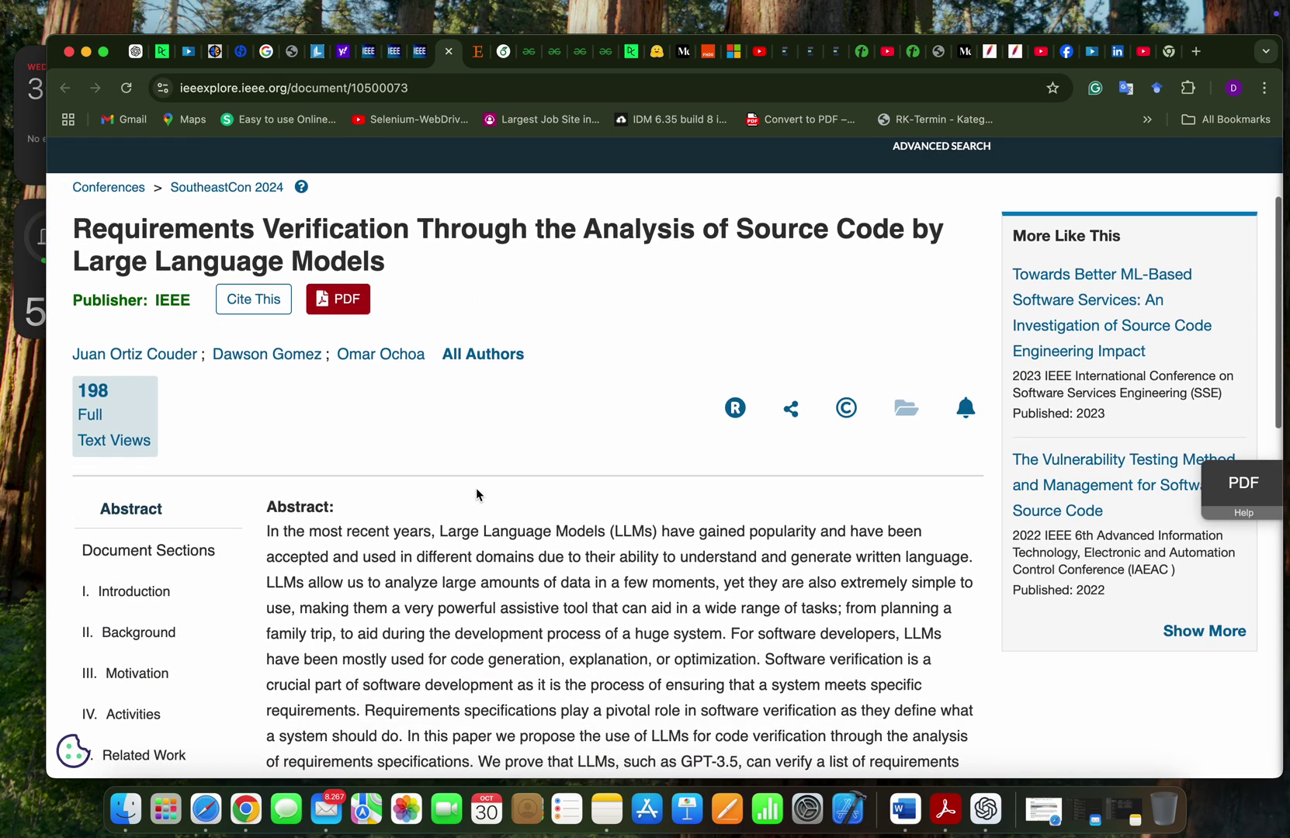
pyautogui.scroll(-3, 476, 493)
pyautogui.scroll(1, 476, 498)
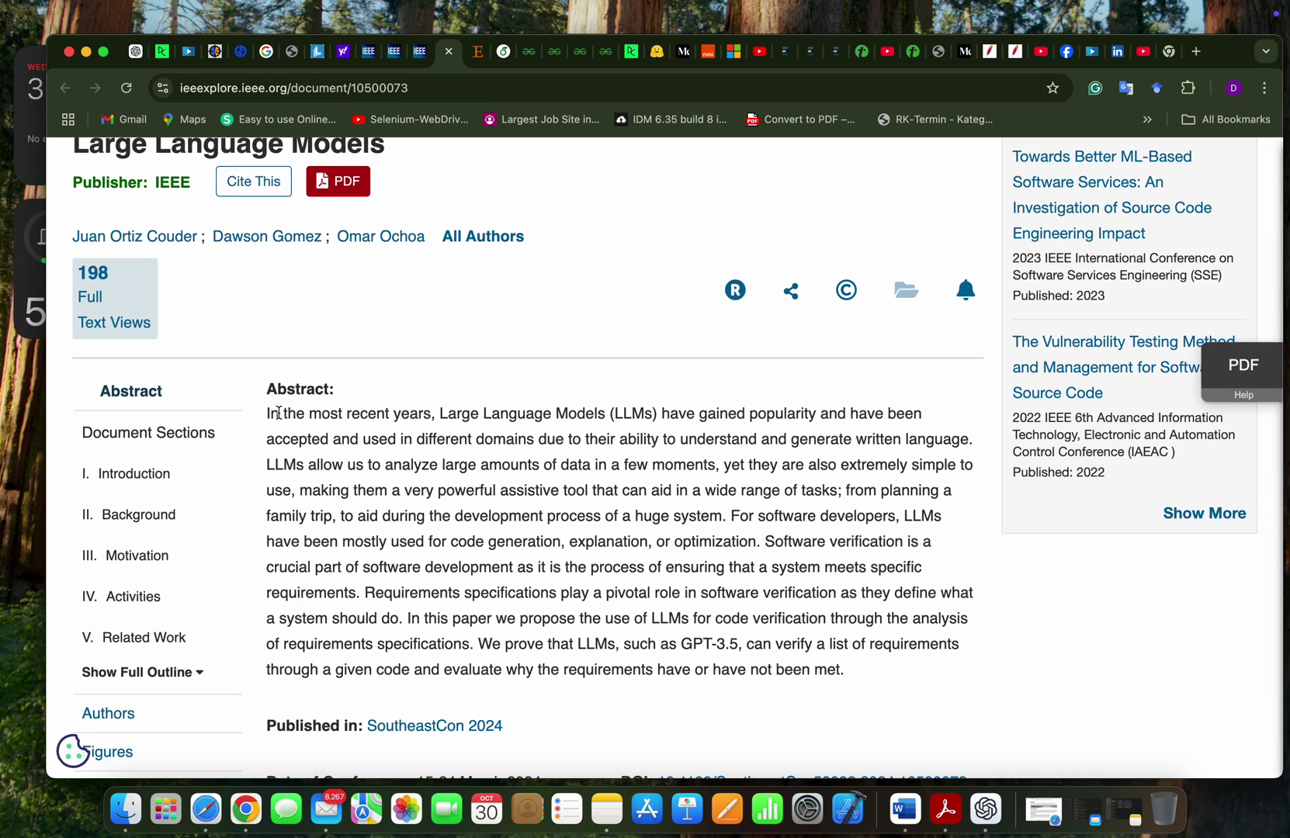
pyautogui.moveTo(267, 415); pyautogui.dragTo(874, 669)
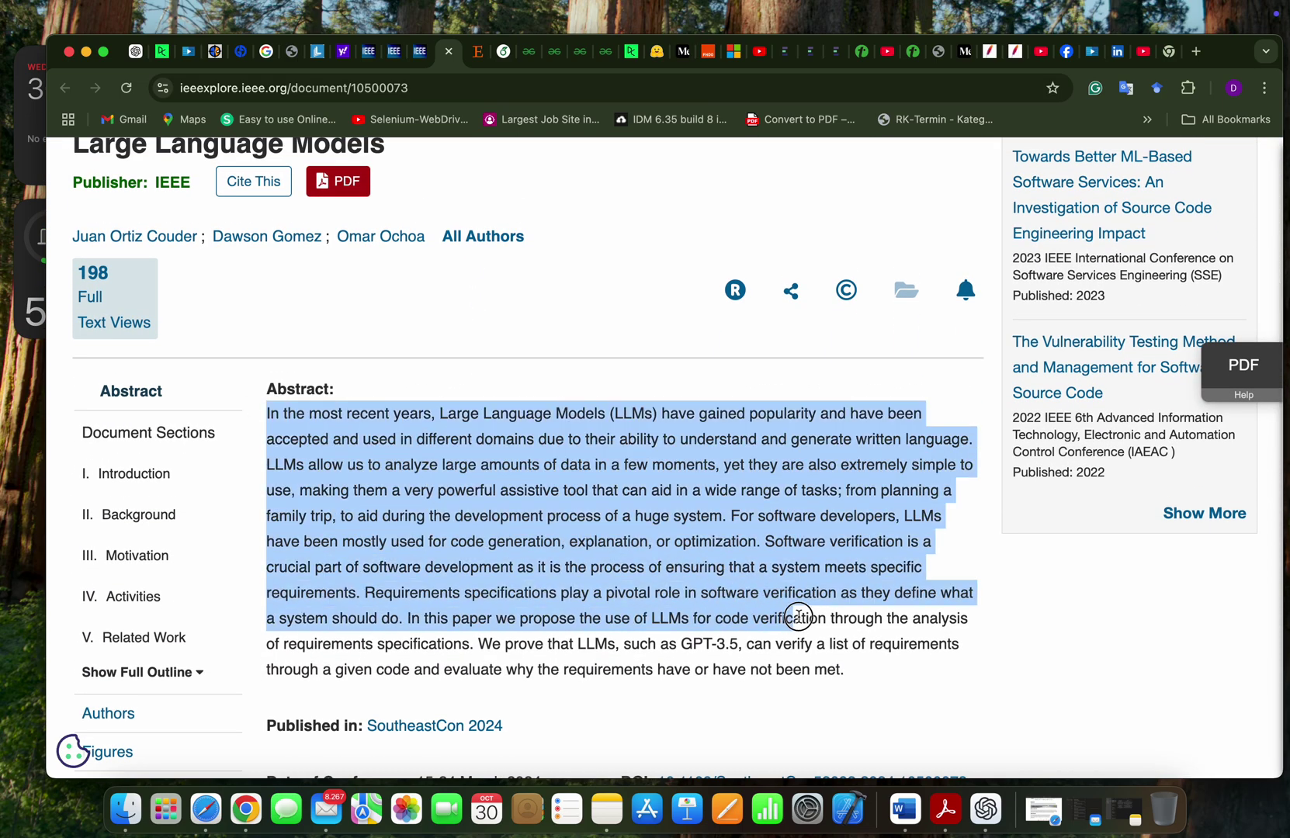
pyautogui.rightClick(572, 490)
pyautogui.moveTo(620, 802)
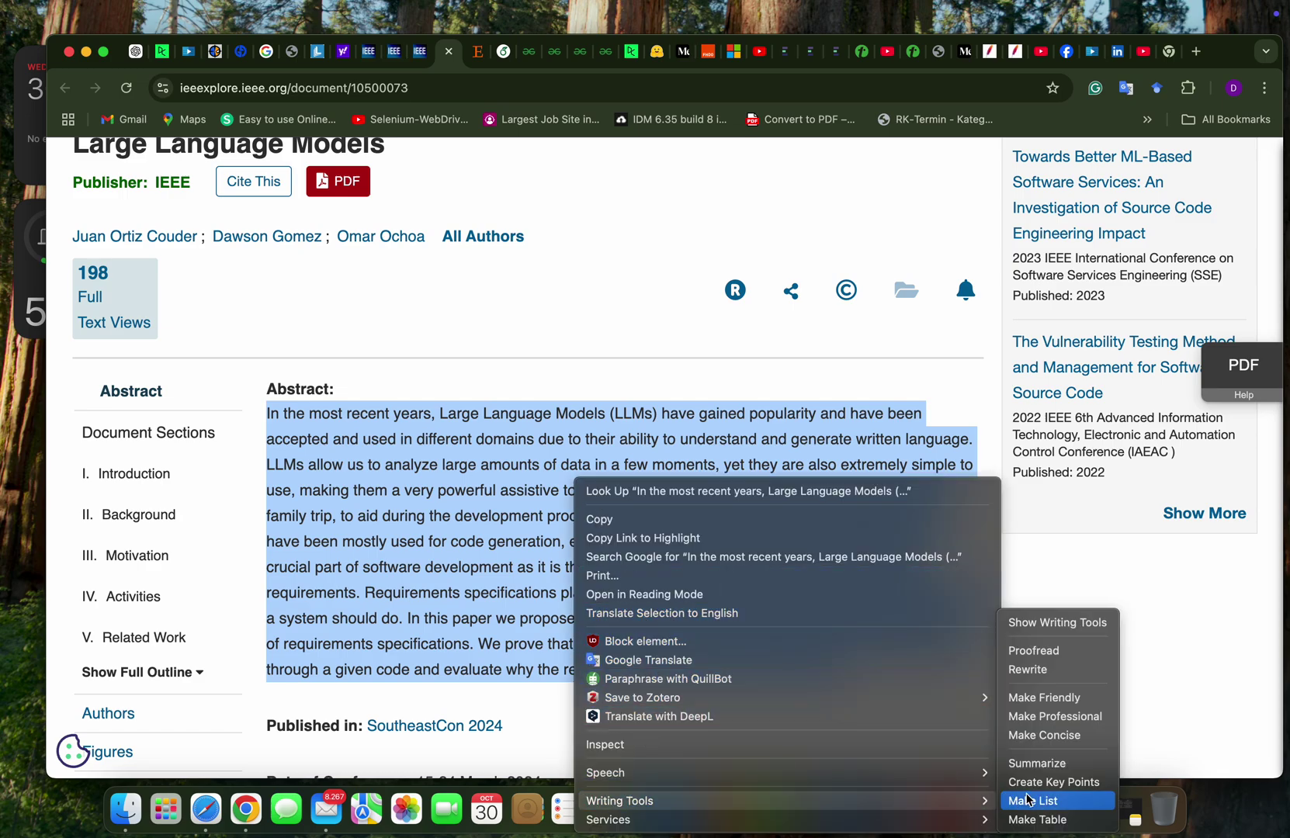
pyautogui.click(1037, 764)
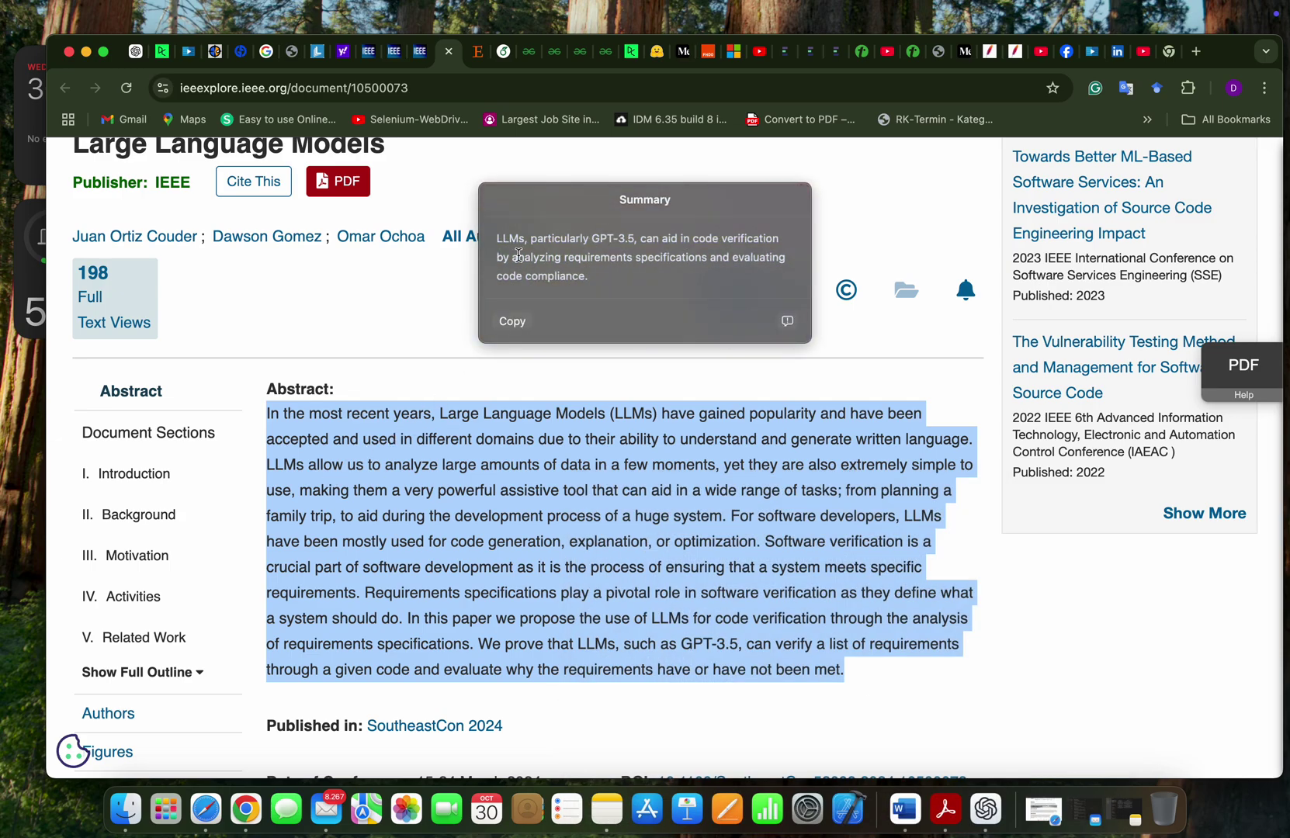
pyautogui.click(531, 437)
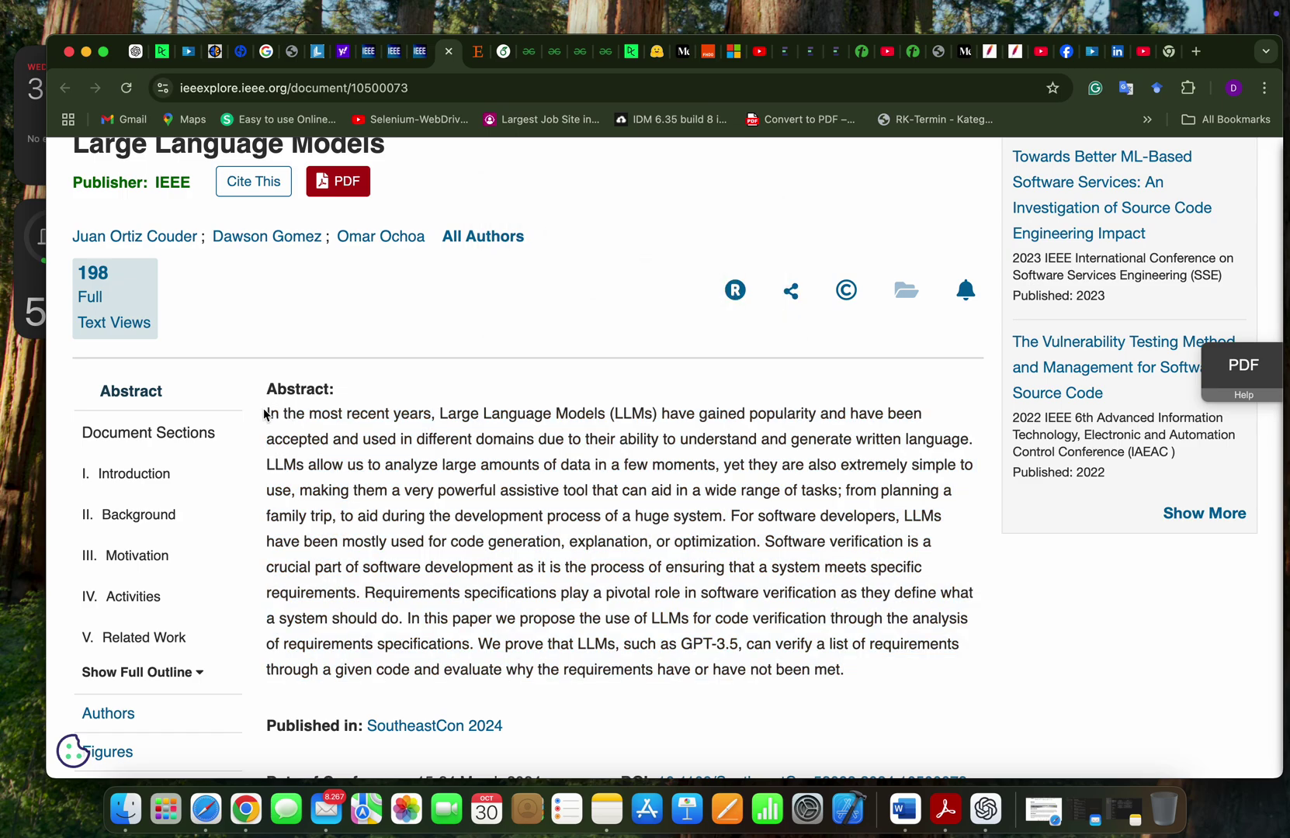
pyautogui.moveTo(265, 414); pyautogui.dragTo(846, 671)
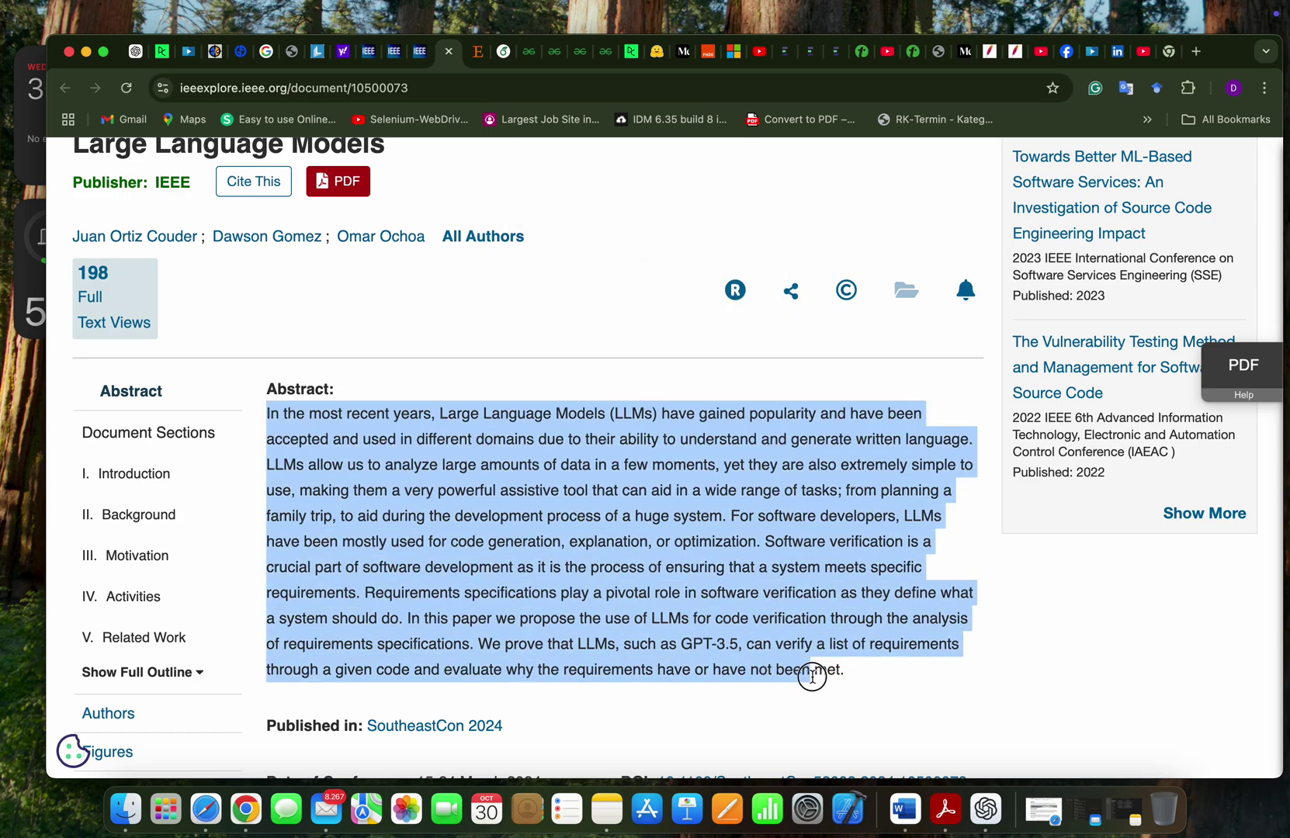
# Generate Writing Tools key points for the selected IEEE abstract.
pyautogui.rightClick(728, 565)
pyautogui.moveTo(774, 802)
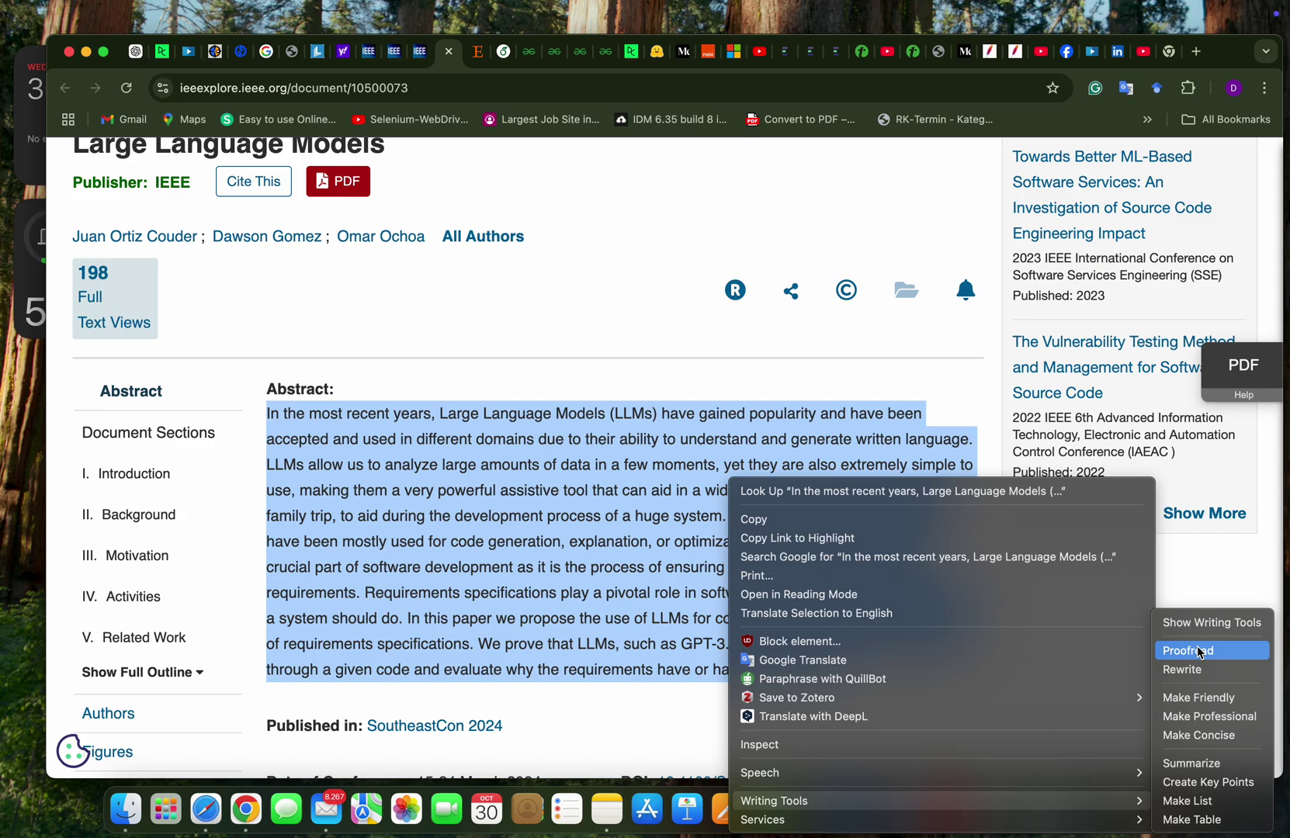
pyautogui.click(1211, 786)
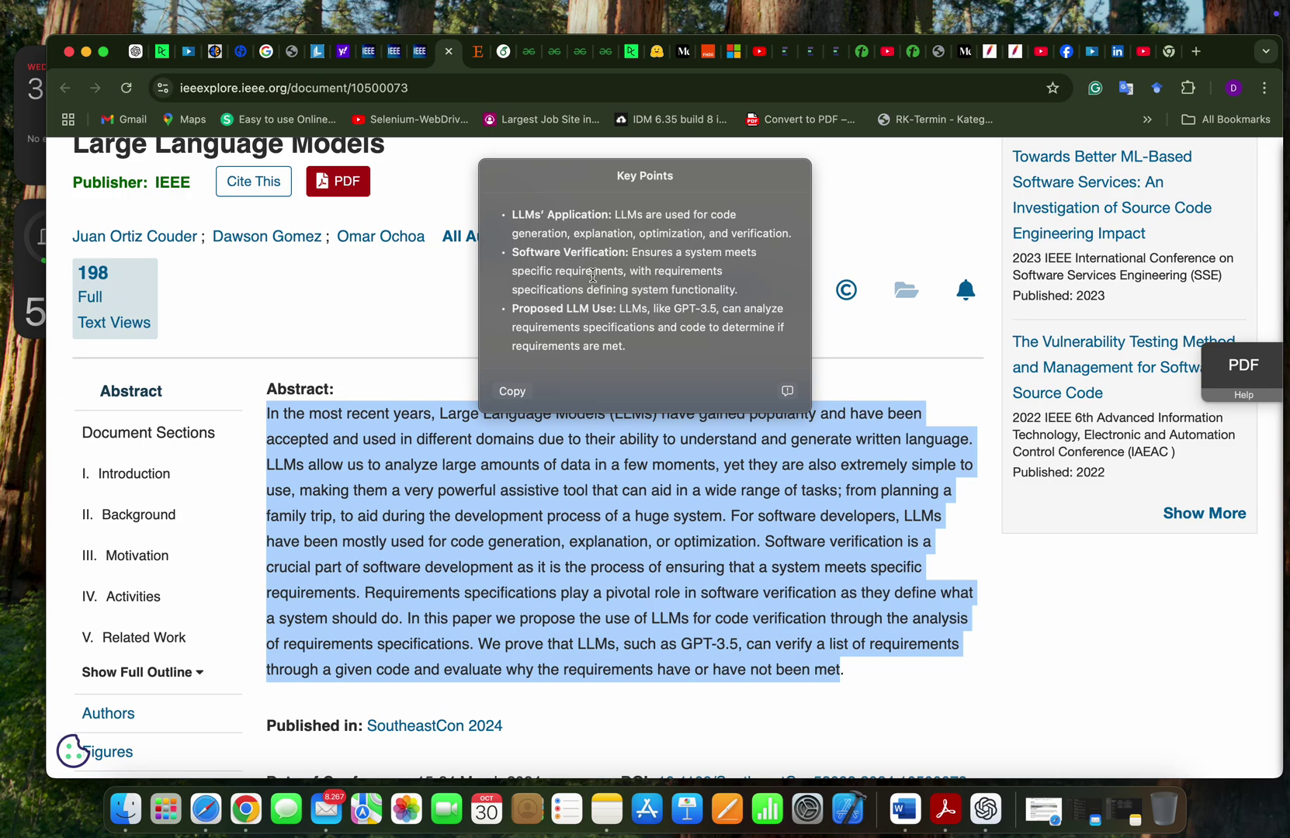
# Copy the abstract's key points, closing the panel, and launch Photos.
pyautogui.click(511, 392)
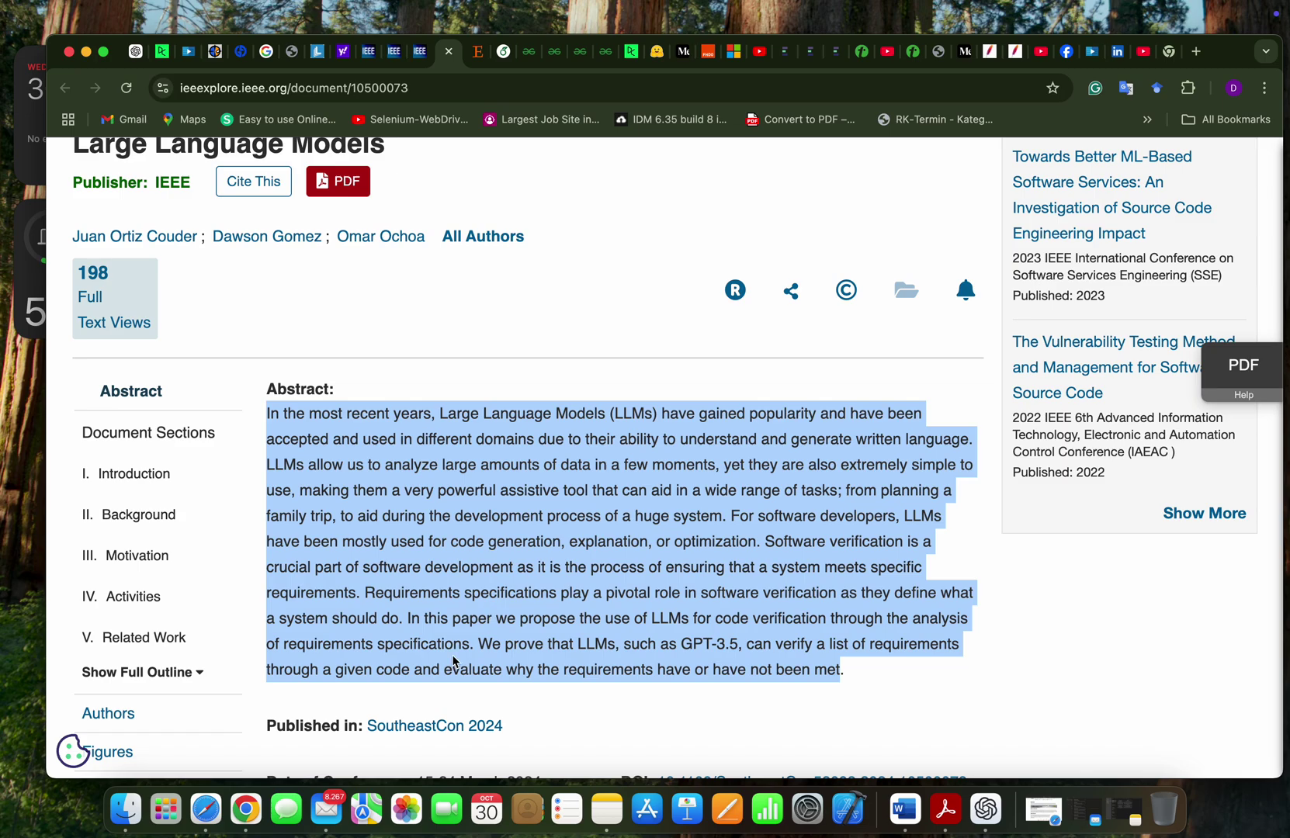
pyautogui.click(408, 801)
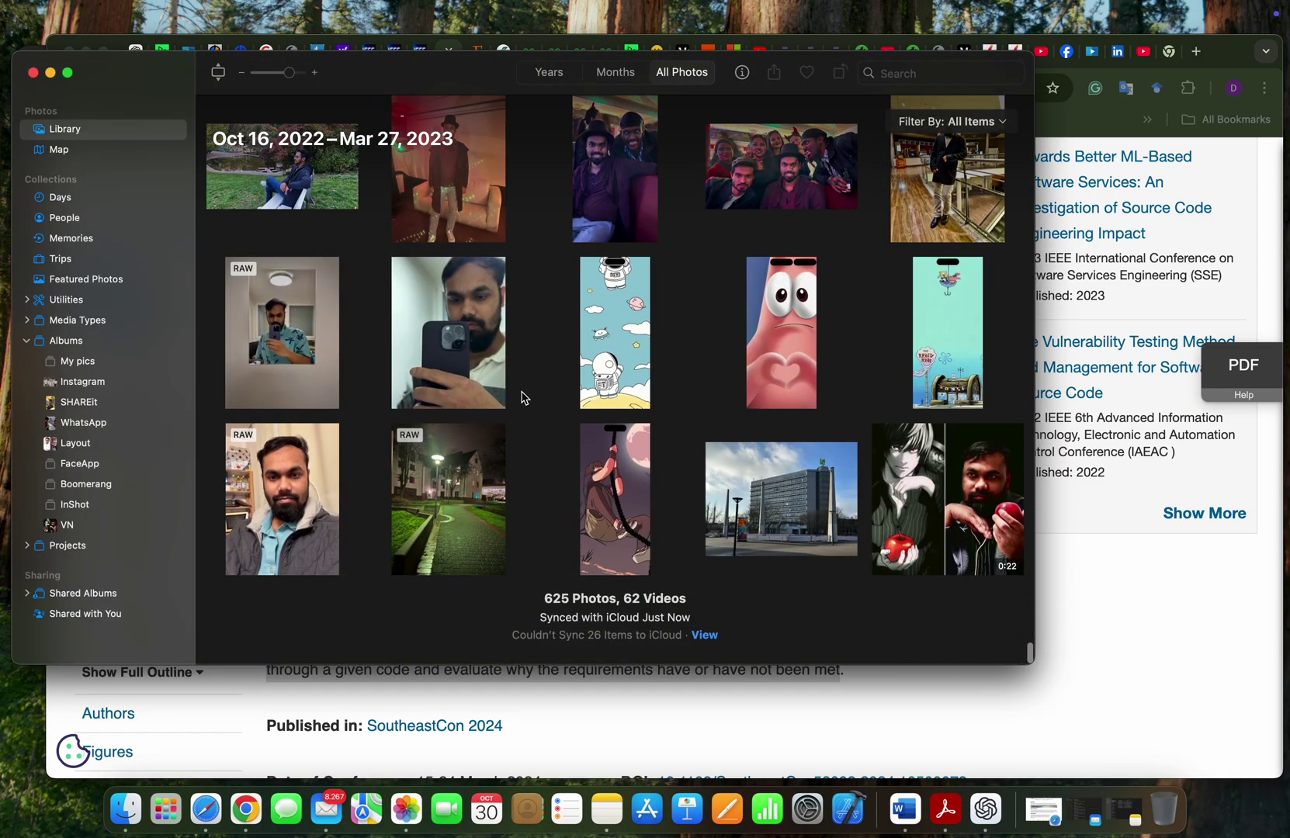
pyautogui.scroll(5, 522, 396)
pyautogui.scroll(3, 521, 397)
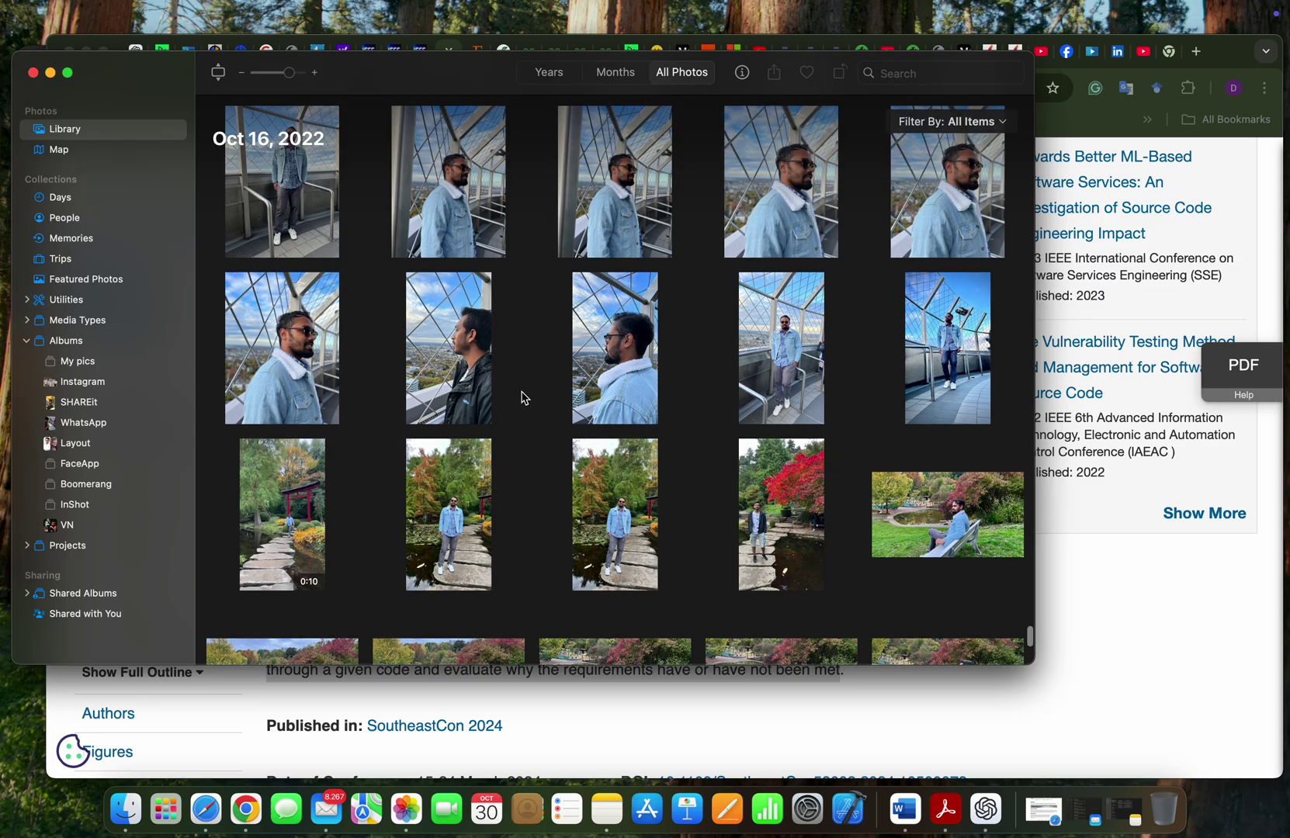
pyautogui.scroll(3, 521, 398)
pyautogui.scroll(5, 521, 397)
pyautogui.scroll(5, 521, 397)
pyautogui.scroll(5, 521, 398)
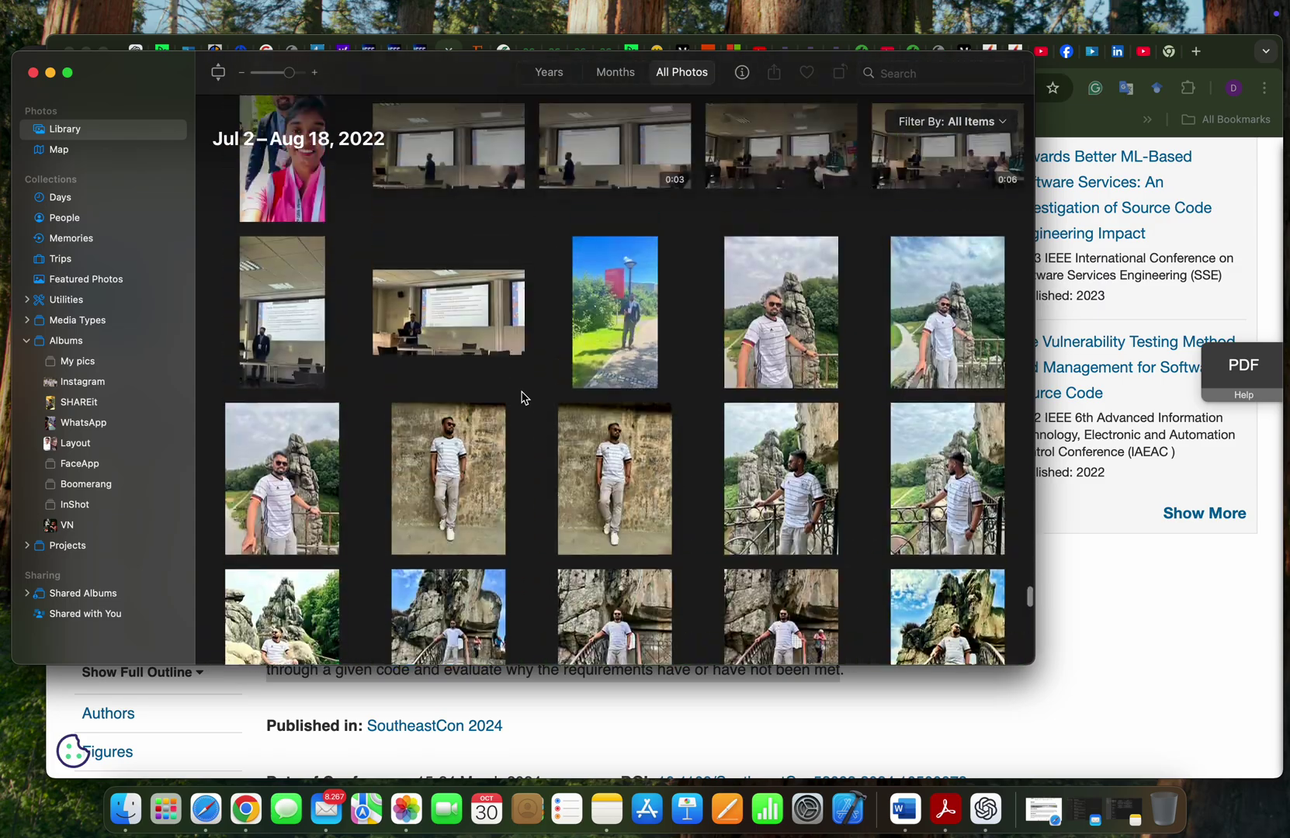
pyautogui.scroll(-2, 521, 397)
pyautogui.scroll(-4, 521, 397)
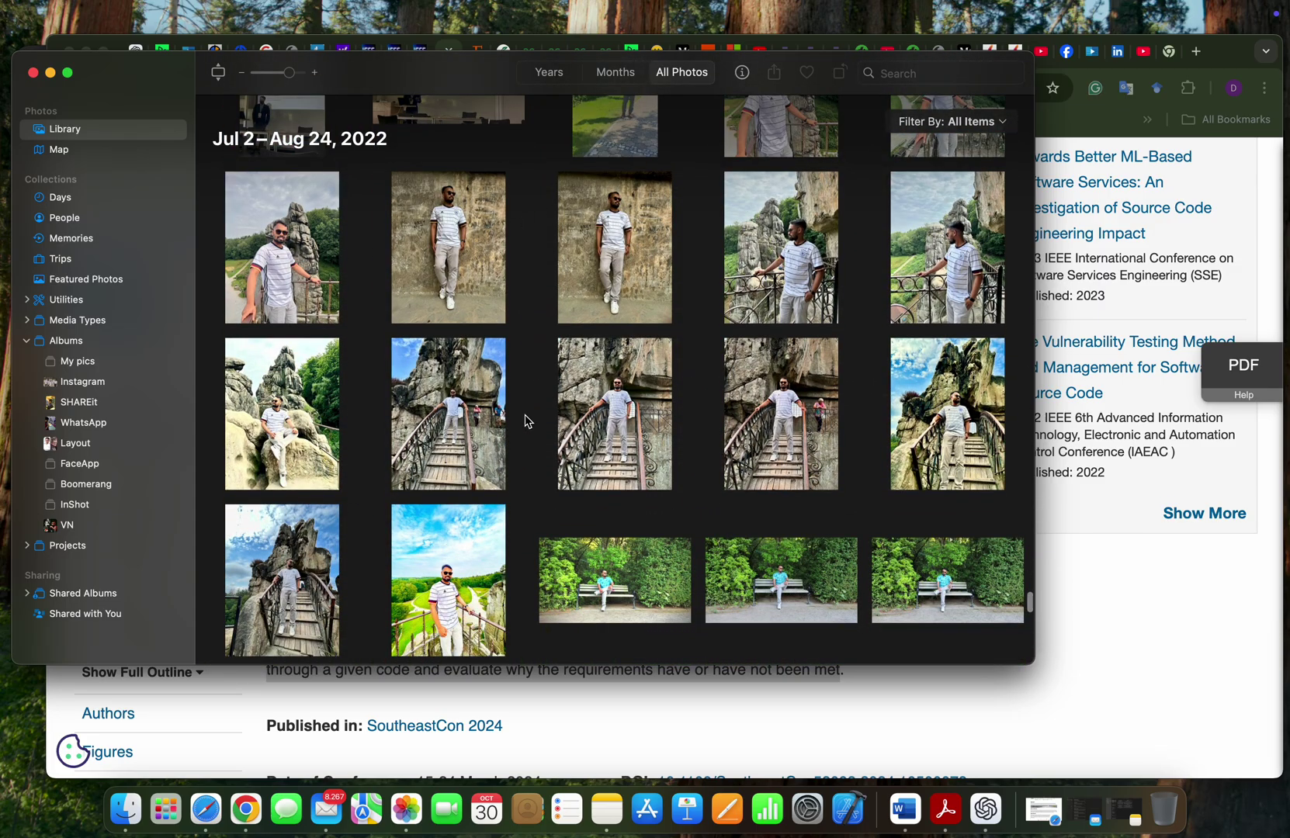
pyautogui.scroll(-1, 524, 422)
pyautogui.scroll(3, 525, 422)
pyautogui.scroll(4, 524, 422)
pyautogui.scroll(5, 524, 422)
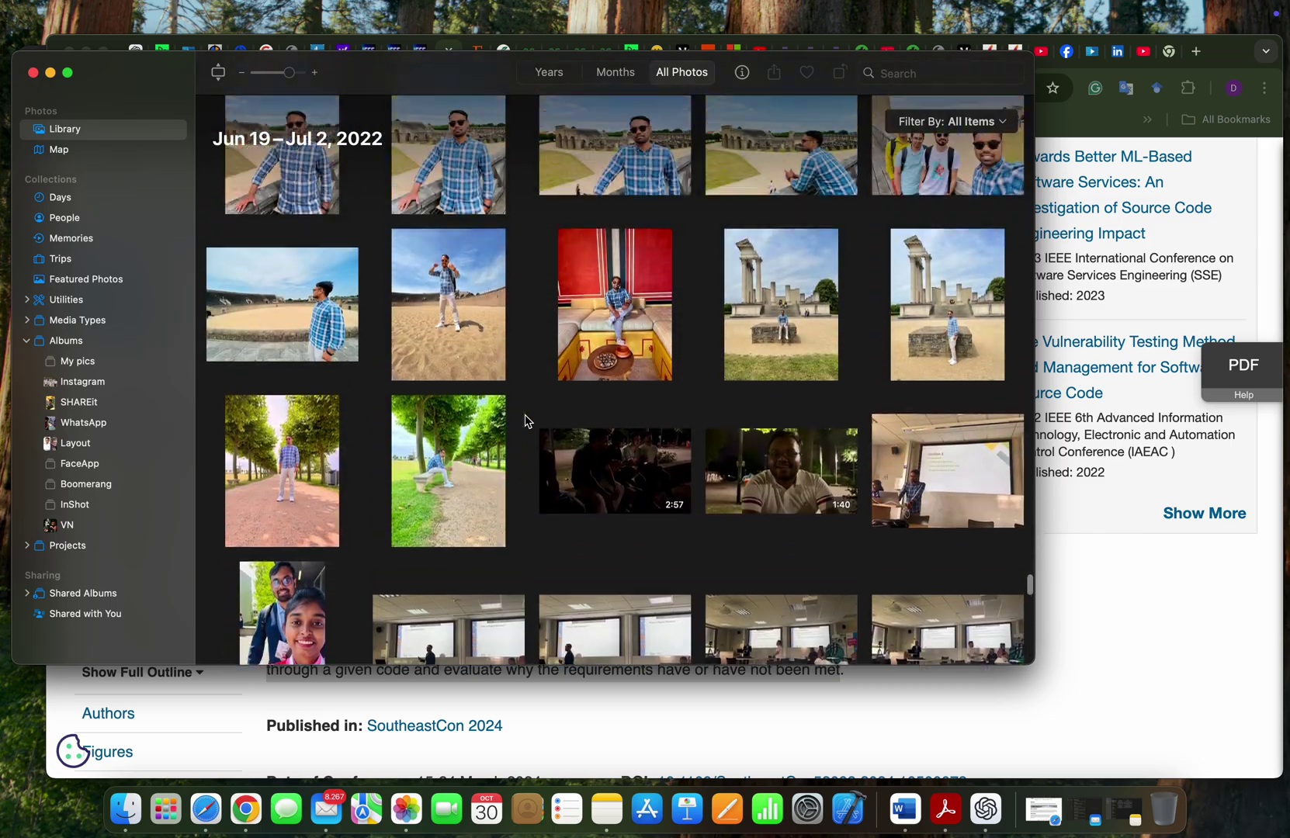
pyautogui.scroll(5, 525, 422)
pyautogui.scroll(4, 525, 422)
pyautogui.scroll(1, 524, 421)
pyautogui.scroll(4, 524, 422)
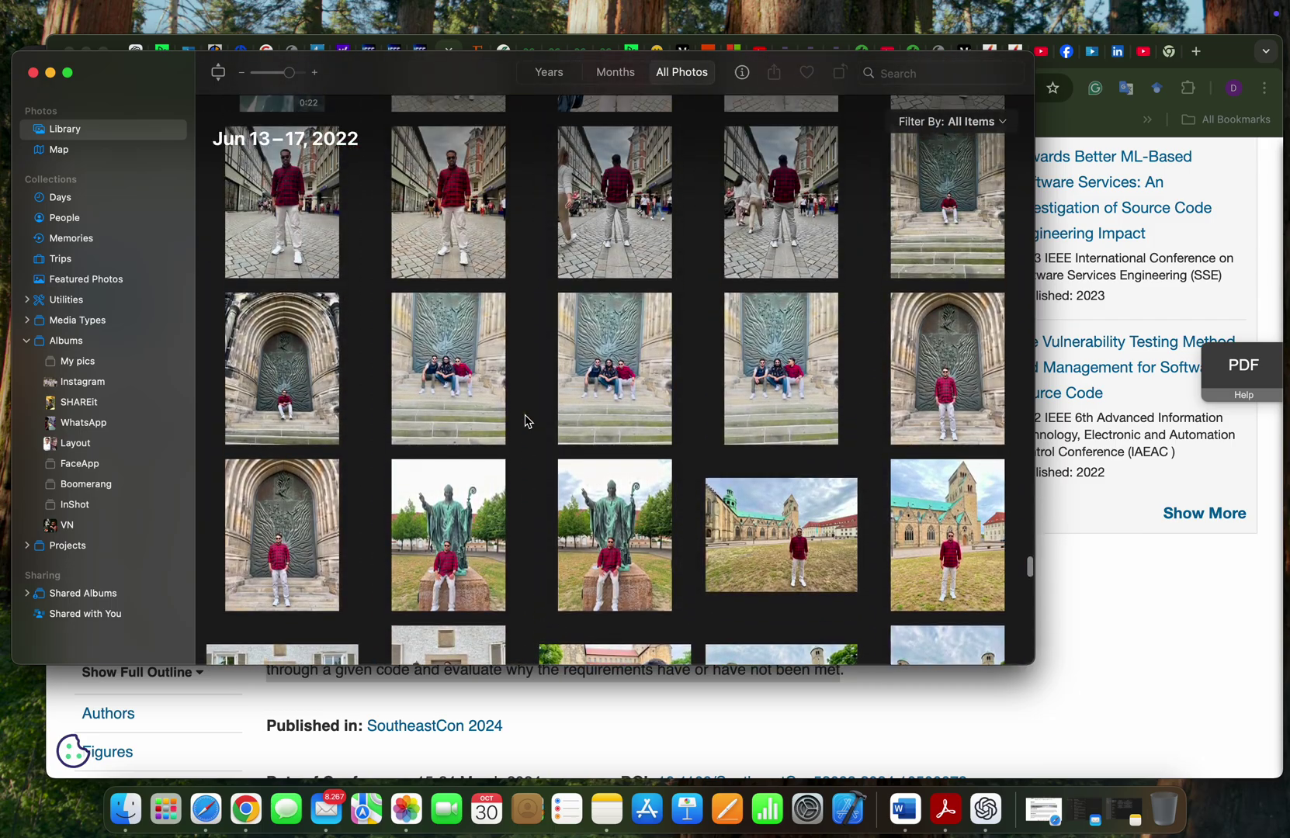
pyautogui.scroll(3, 524, 421)
pyautogui.scroll(3, 524, 421)
pyautogui.scroll(4, 525, 421)
pyautogui.scroll(-5, 524, 421)
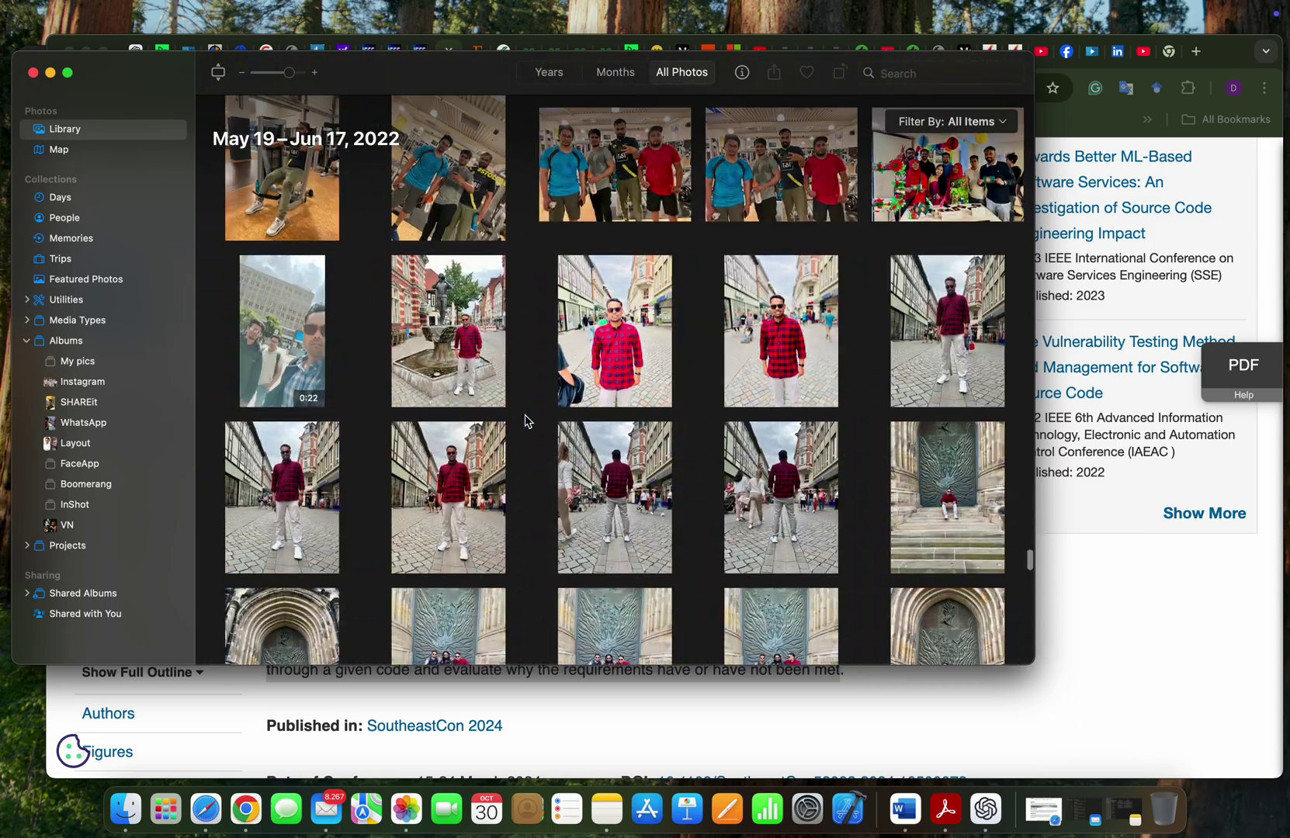
# Open the June 17, 2022 cobbled street photo and enter edit mode.
pyautogui.doubleClick(629, 452)
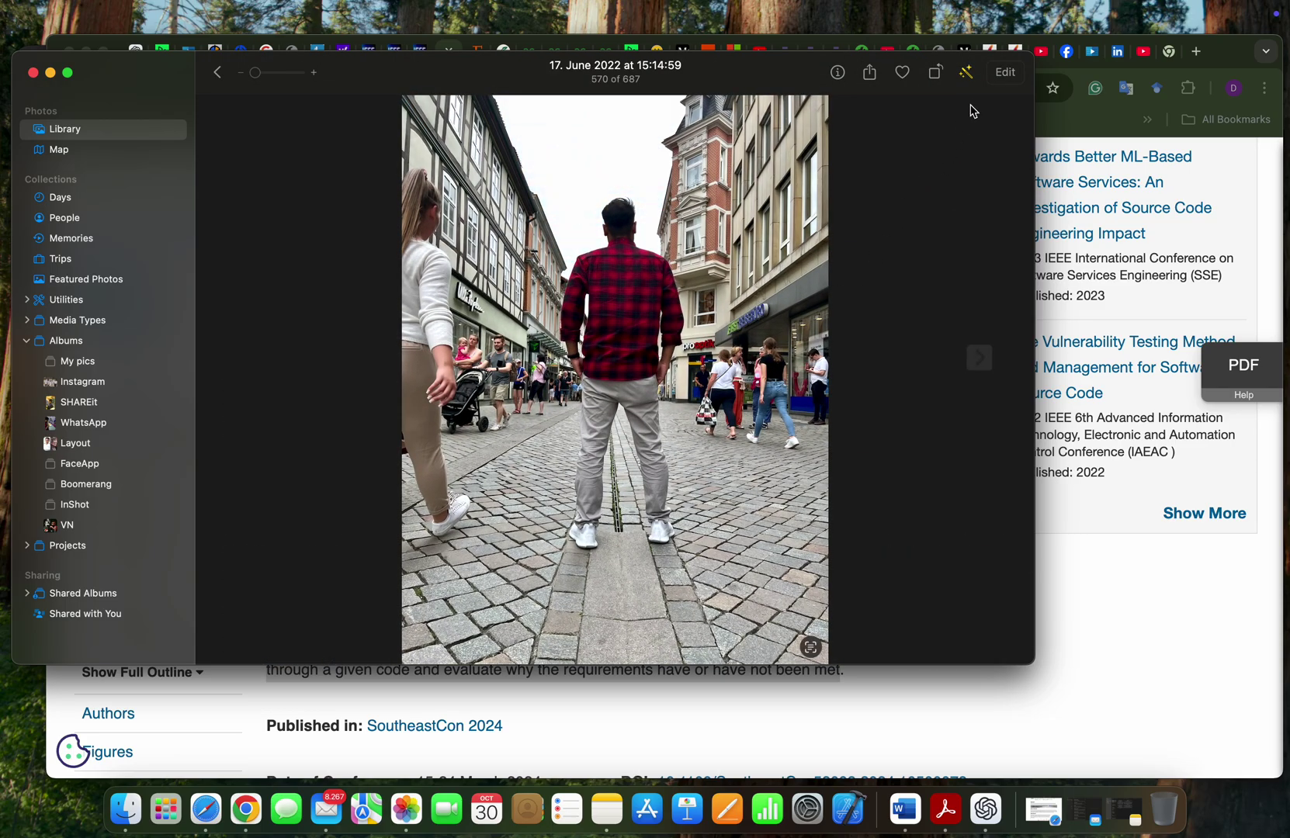
pyautogui.click(1004, 78)
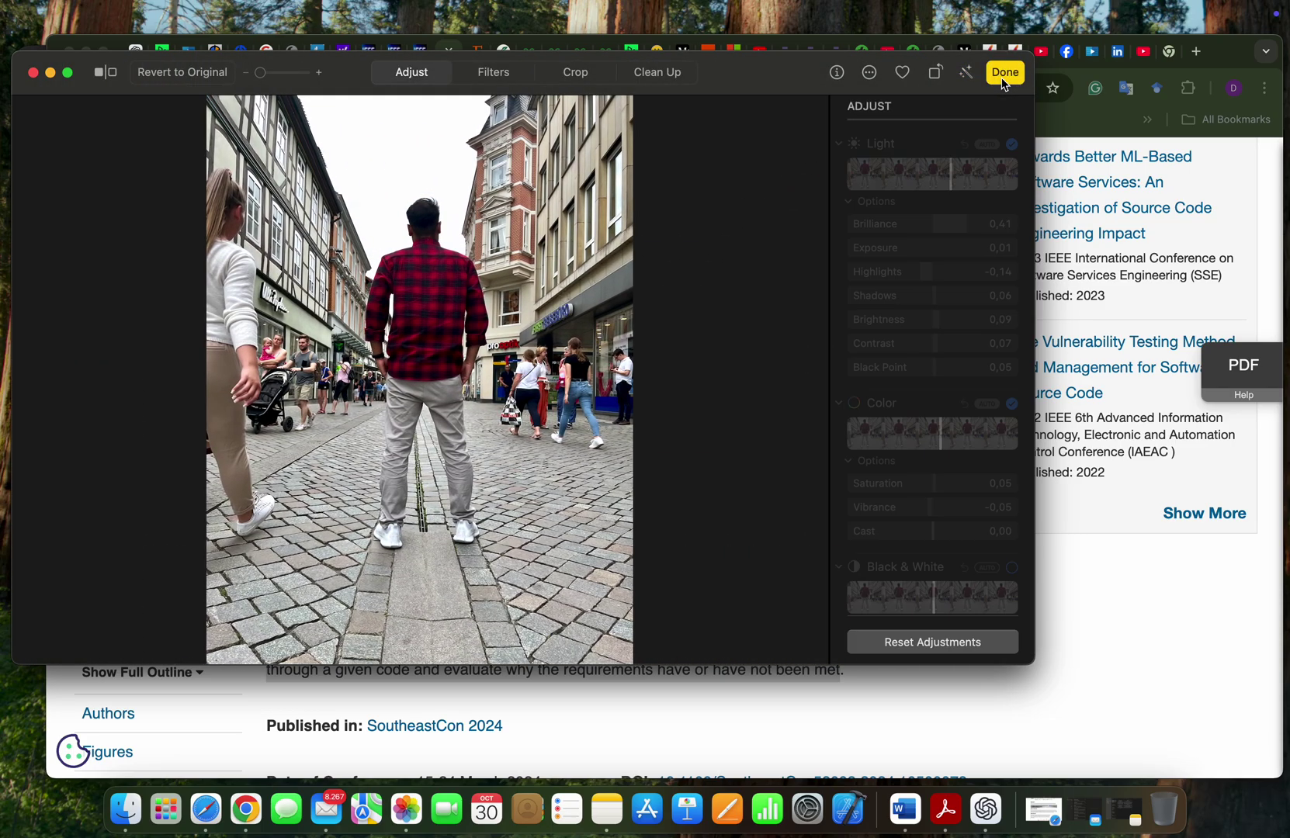
# Use Clean Up to erase the walking women, pram, scooter rider and shop-side people, then finish.
pyautogui.click(666, 75)
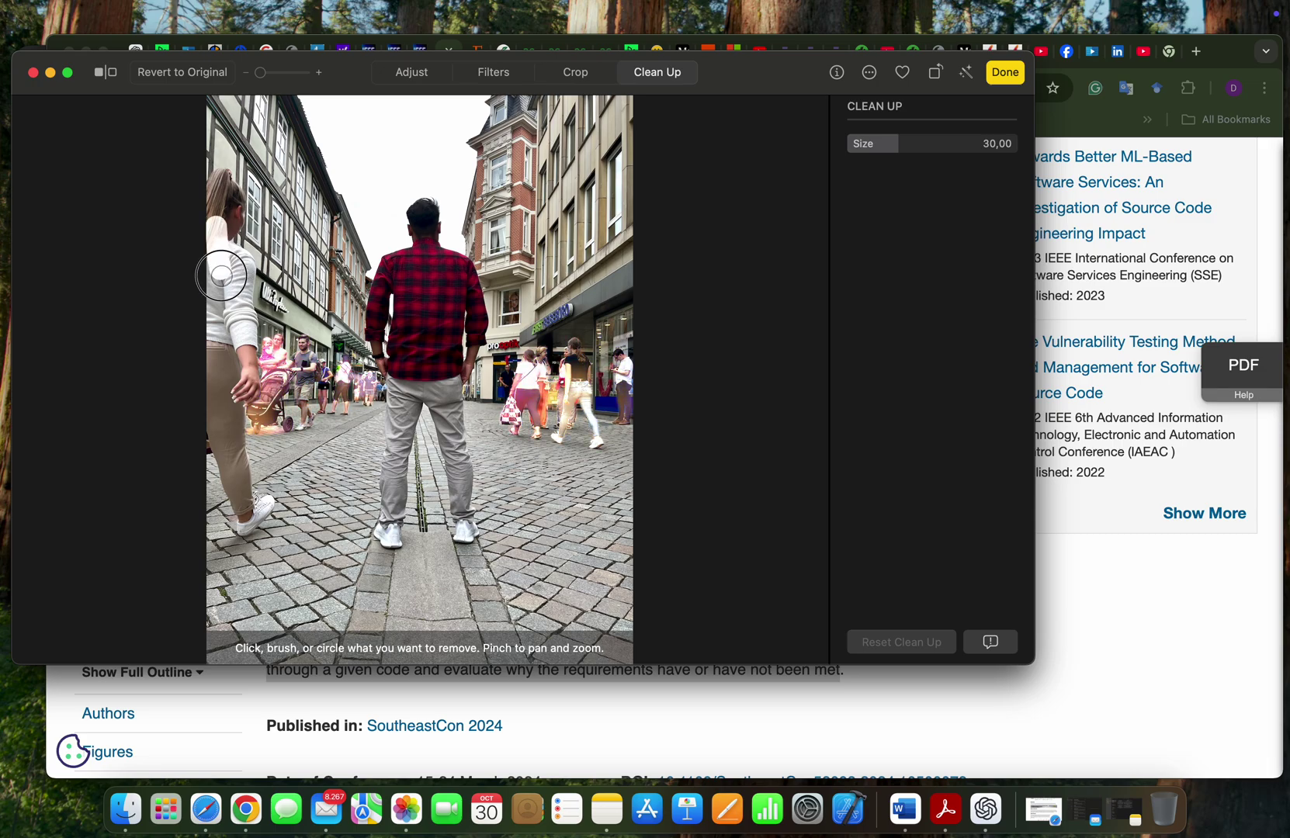
pyautogui.moveTo(225, 264)
pyautogui.mouseDown()
pyautogui.moveTo(230, 437)
pyautogui.moveTo(226, 202)
pyautogui.mouseUp()
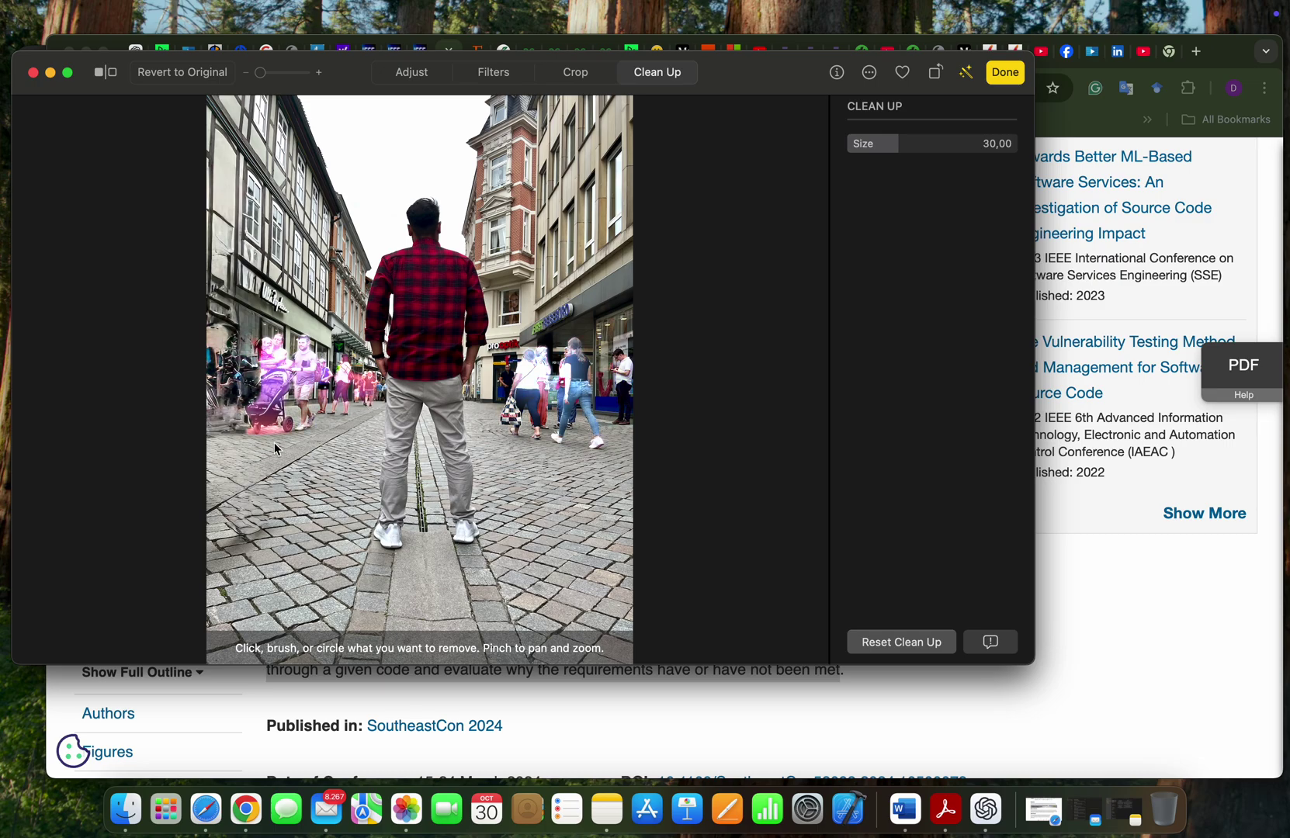
pyautogui.moveTo(277, 509); pyautogui.dragTo(228, 554)
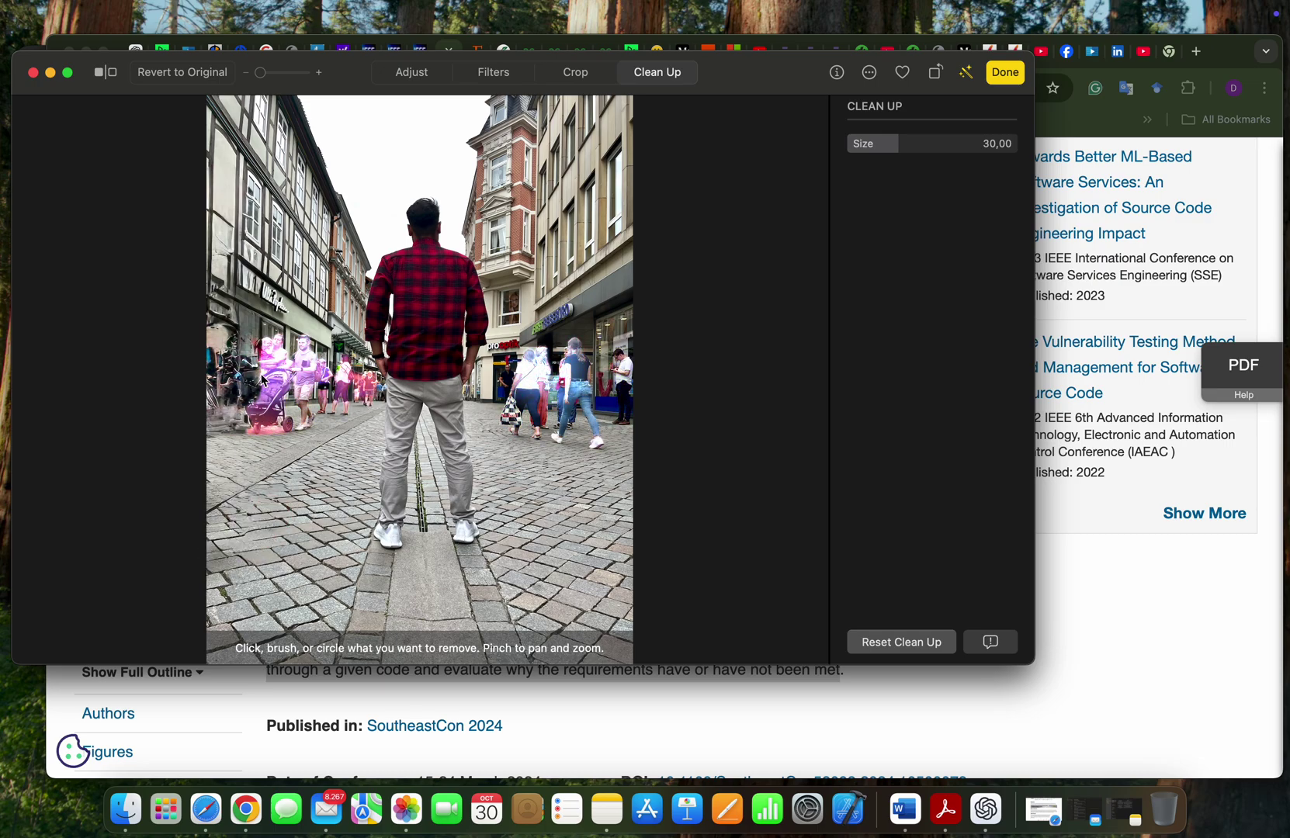
pyautogui.moveTo(575, 348); pyautogui.dragTo(580, 437)
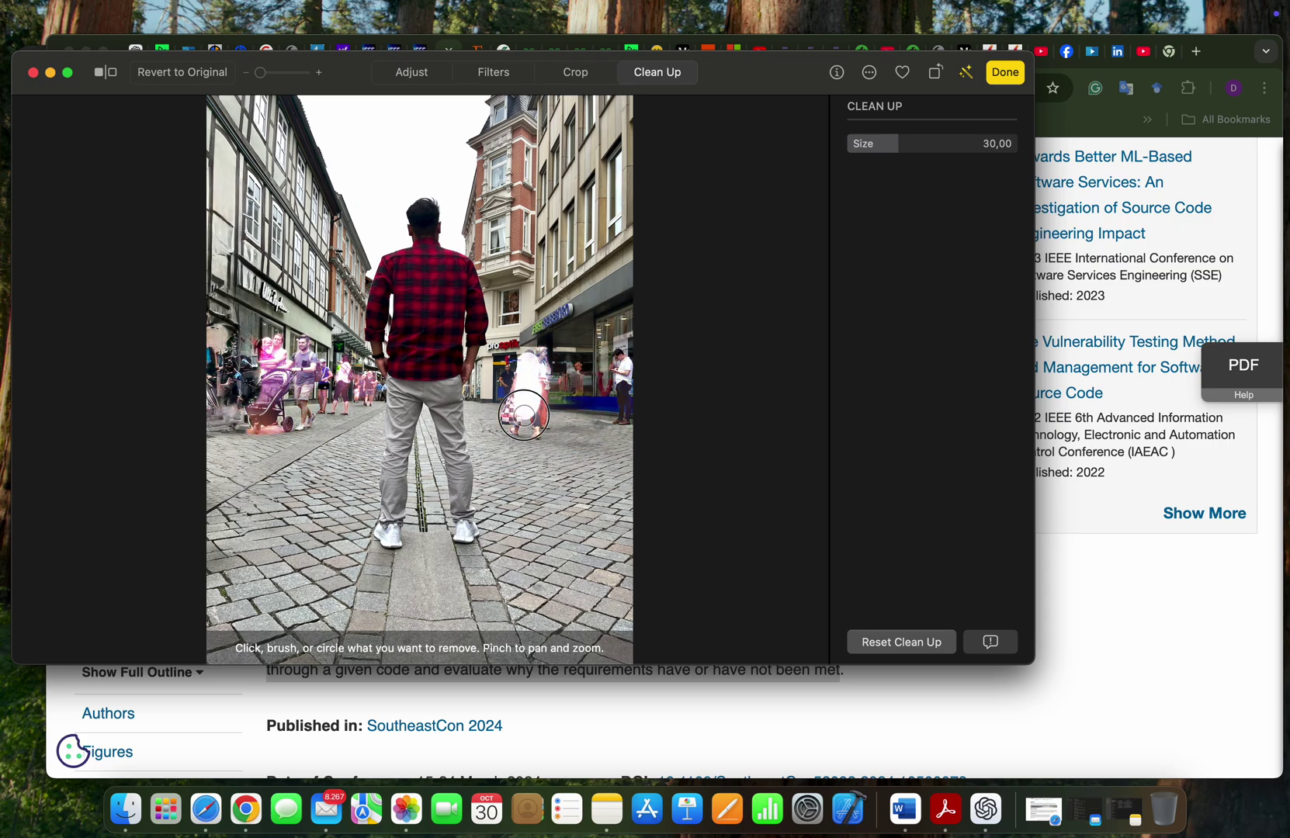
pyautogui.moveTo(523, 436); pyautogui.dragTo(538, 375)
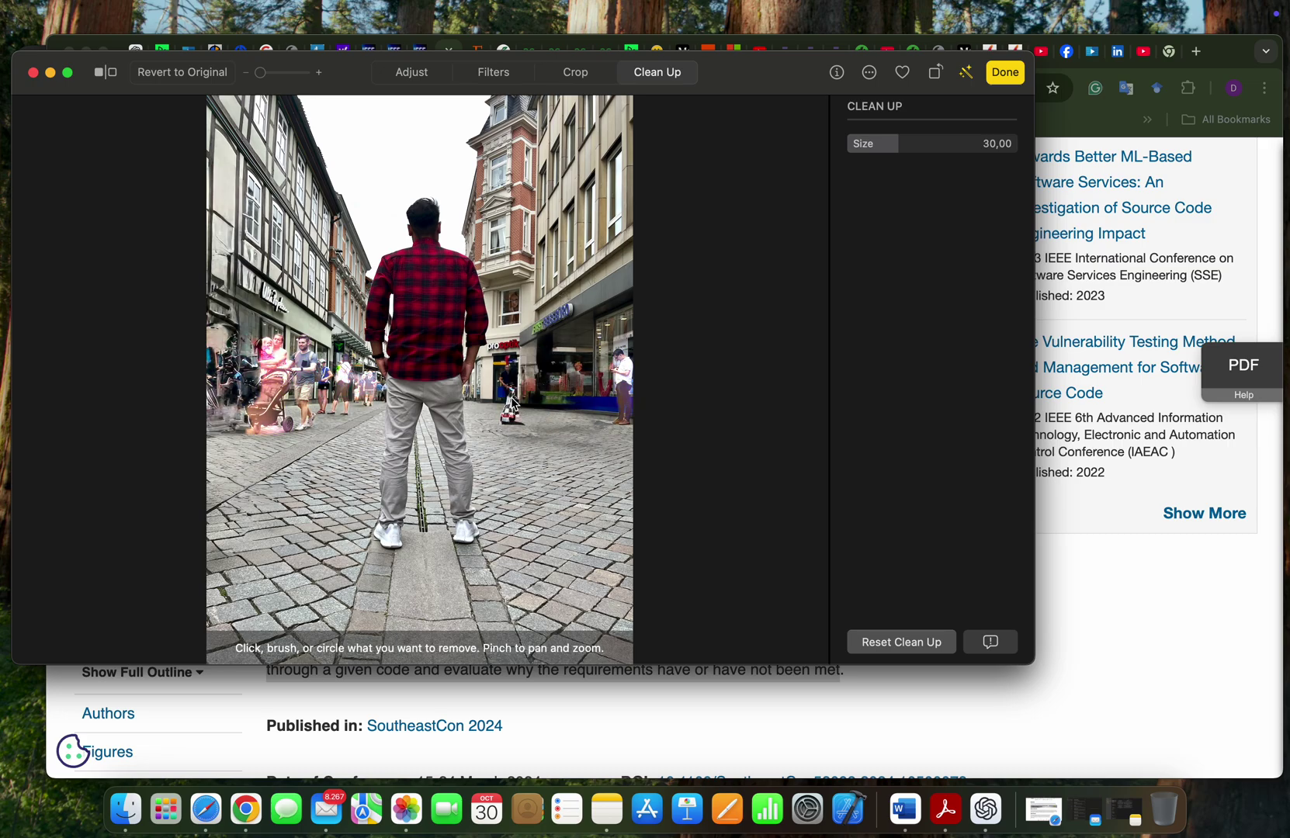
pyautogui.moveTo(511, 398); pyautogui.dragTo(511, 427)
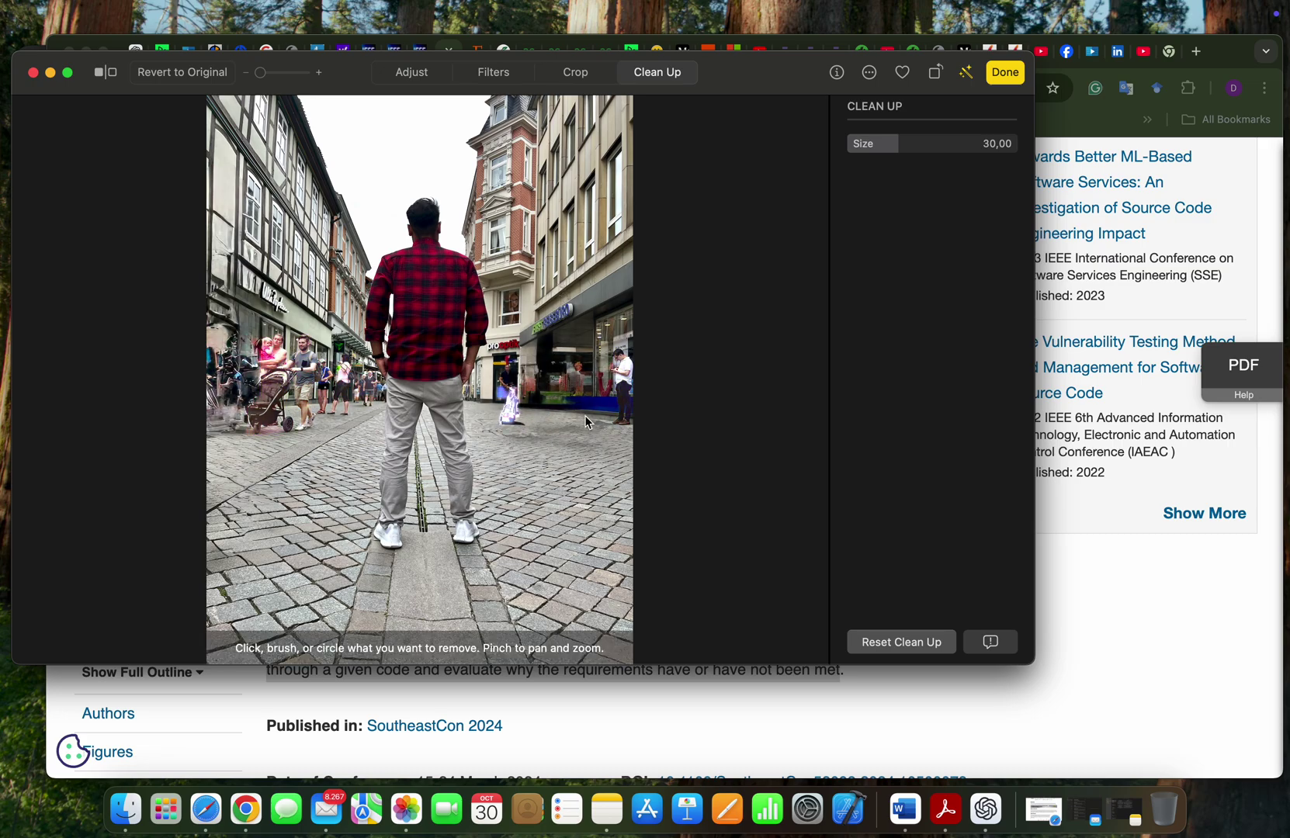
pyautogui.moveTo(511, 422); pyautogui.dragTo(507, 372)
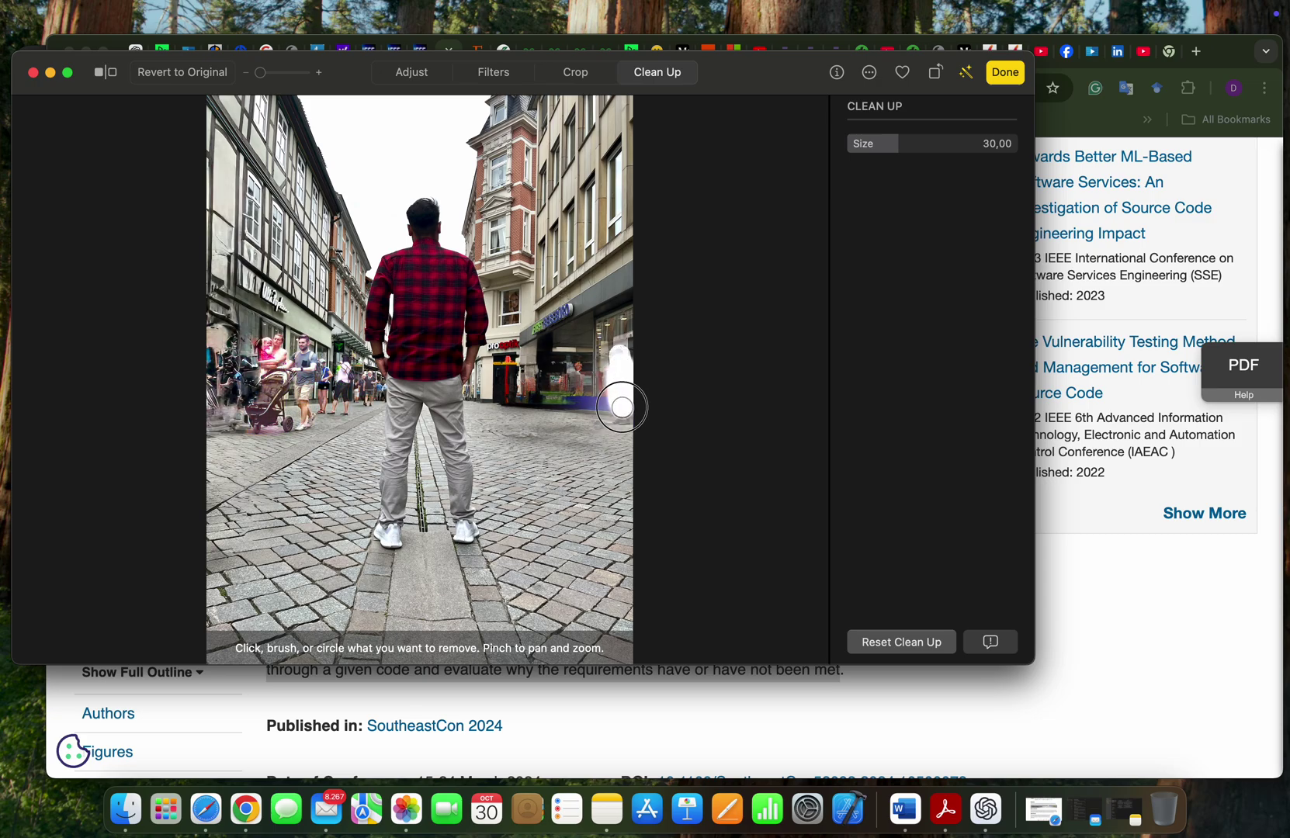
pyautogui.moveTo(623, 416); pyautogui.dragTo(619, 368)
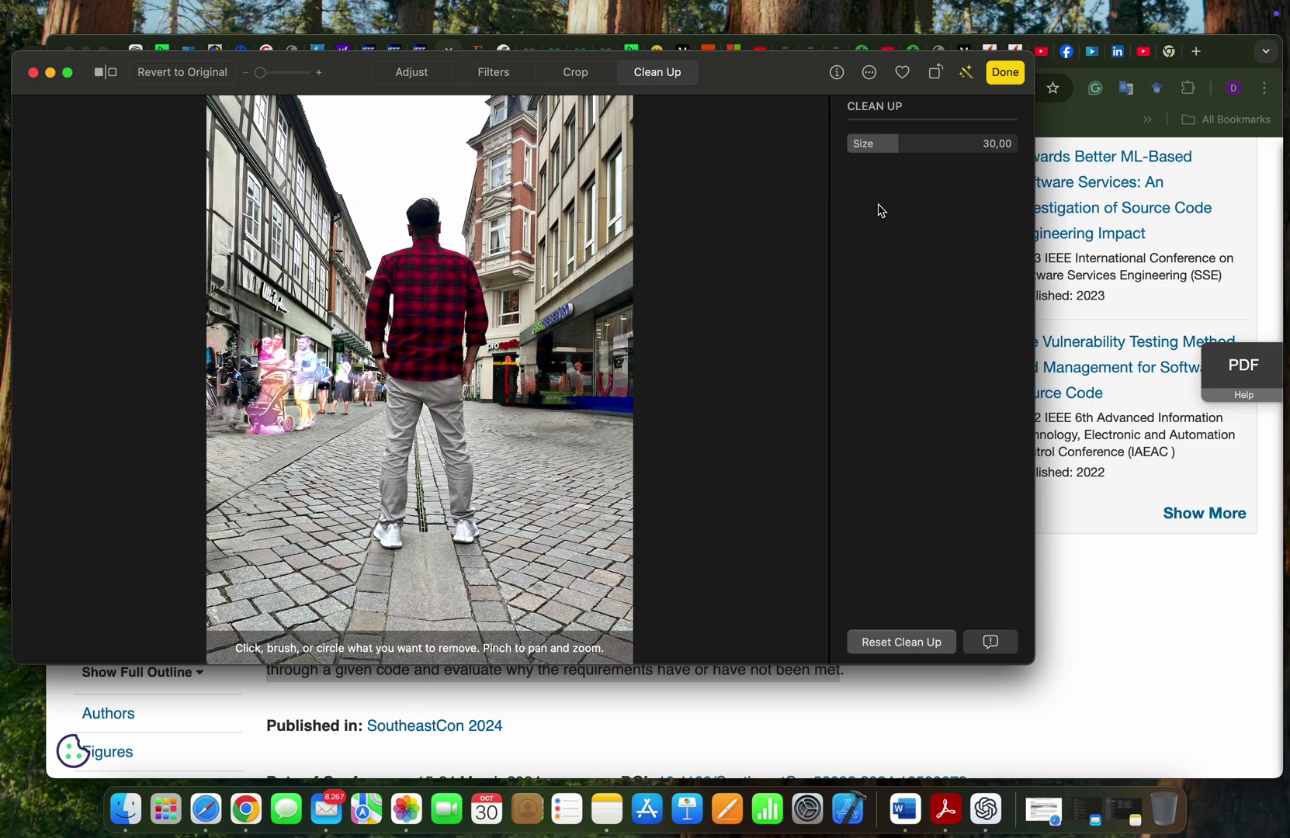
pyautogui.click(997, 75)
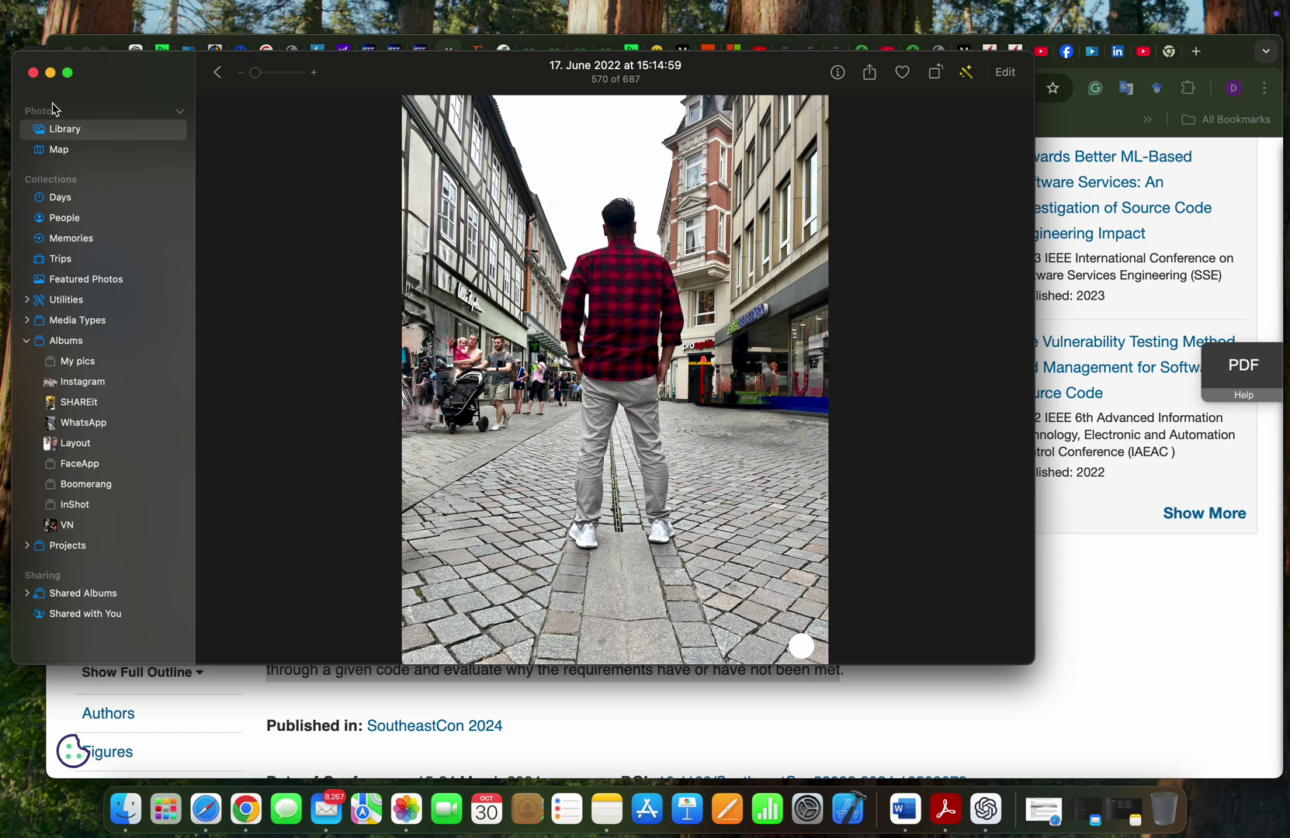
# Glance at Memories and the full library, then close Photos so Chrome's IEEE abstract shows.
pyautogui.click(71, 239)
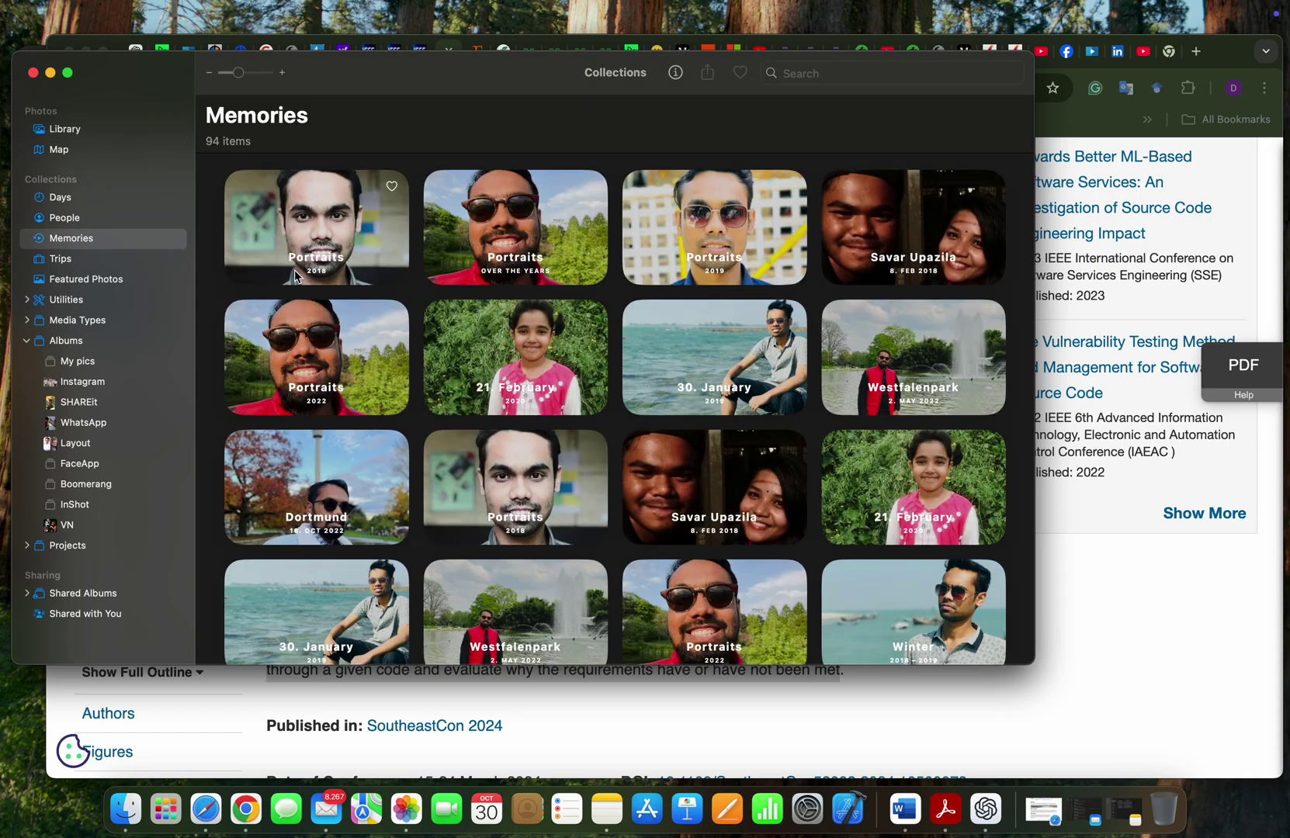
pyautogui.scroll(-3, 295, 269)
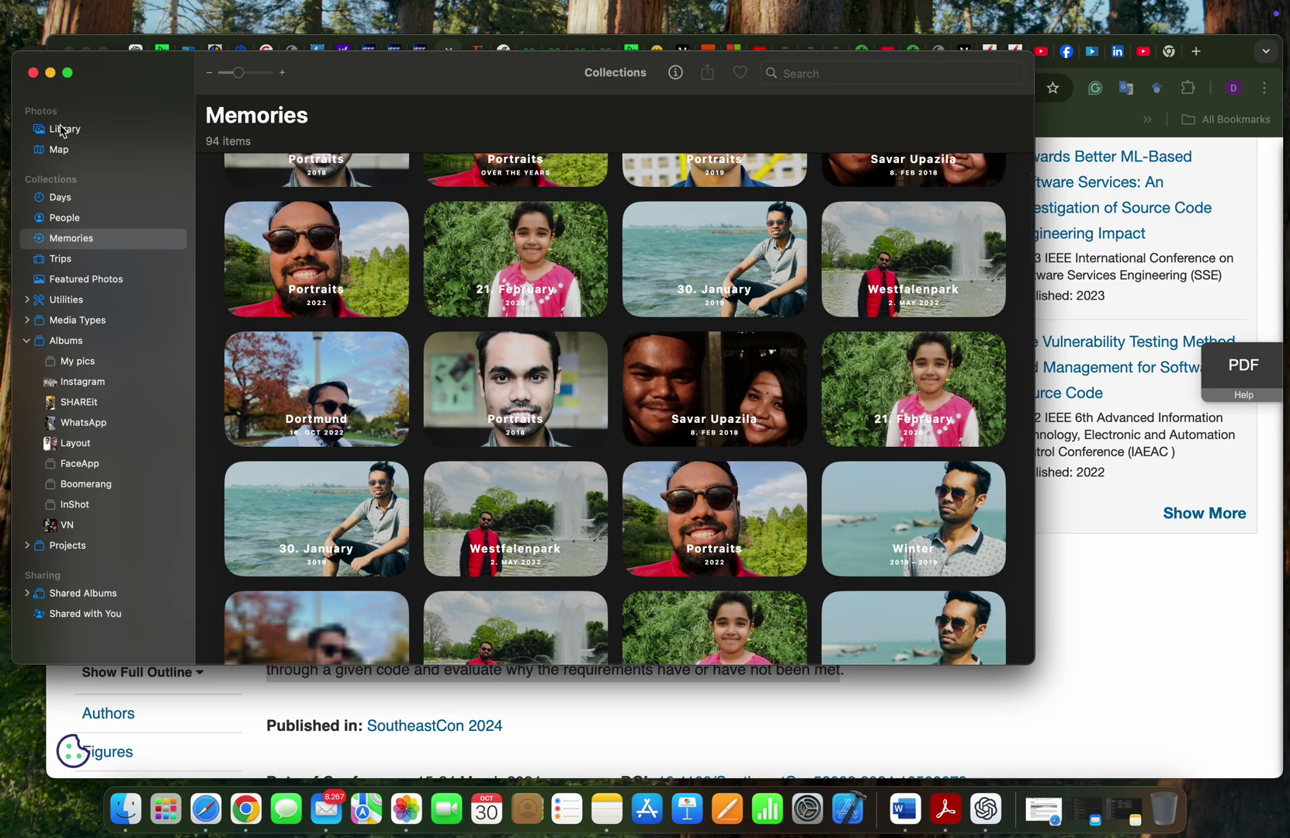
pyautogui.click(63, 130)
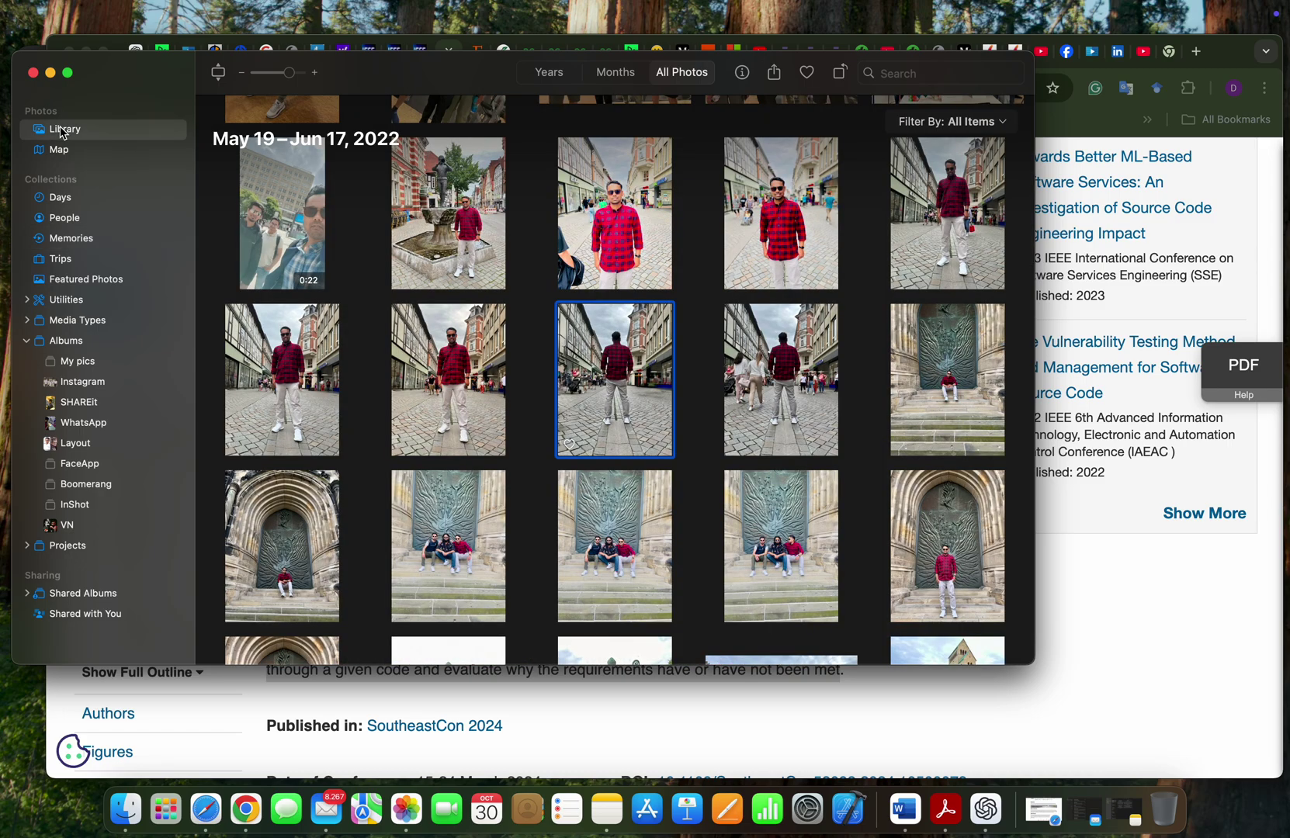
pyautogui.click(34, 72)
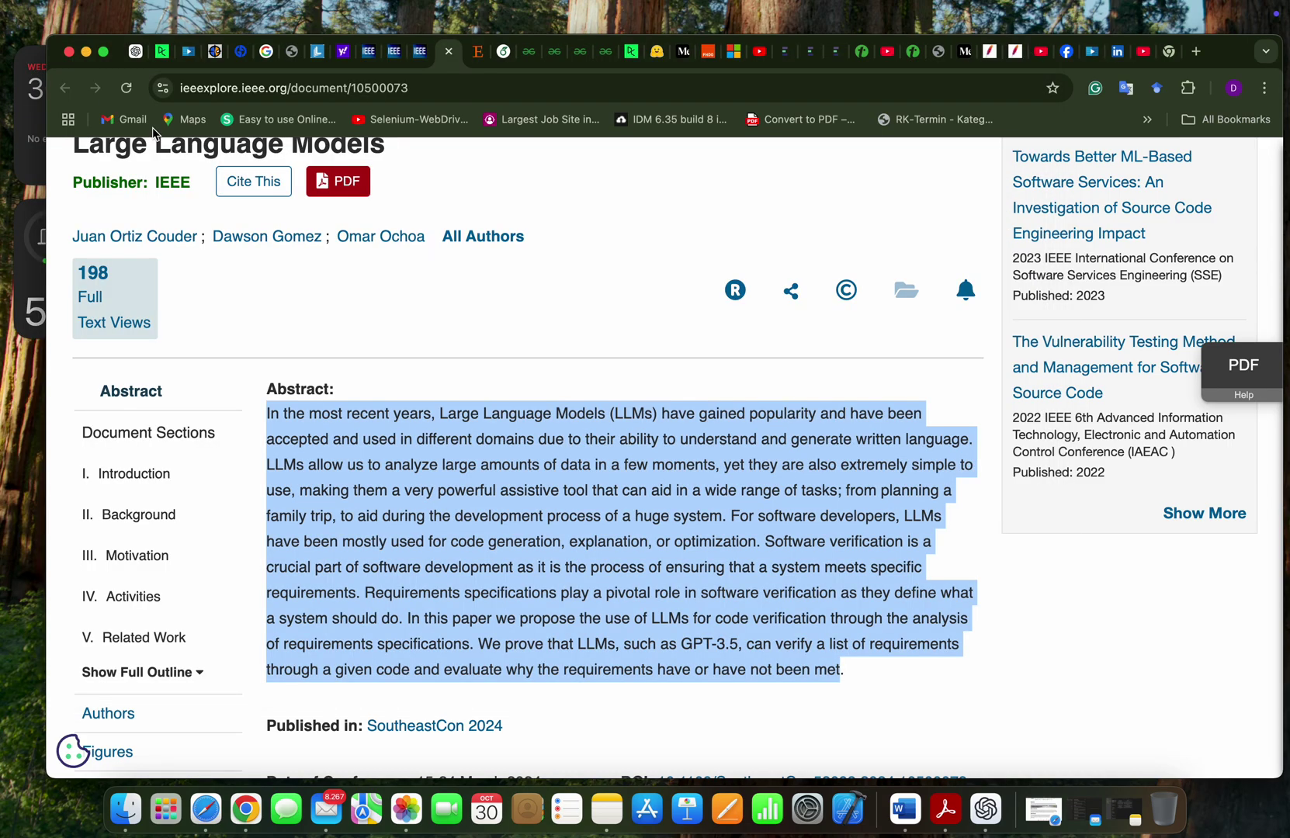
pyautogui.click(809, 810)
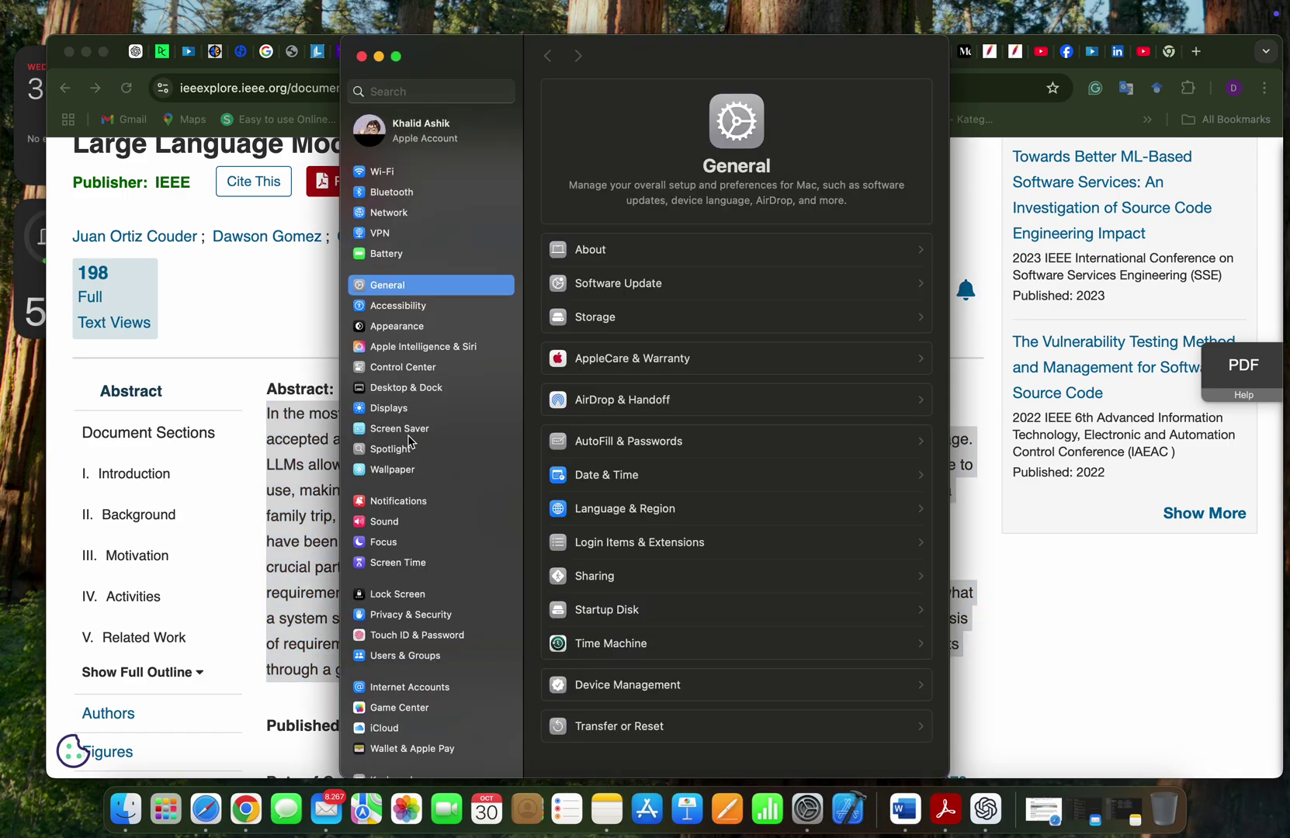
pyautogui.click(396, 390)
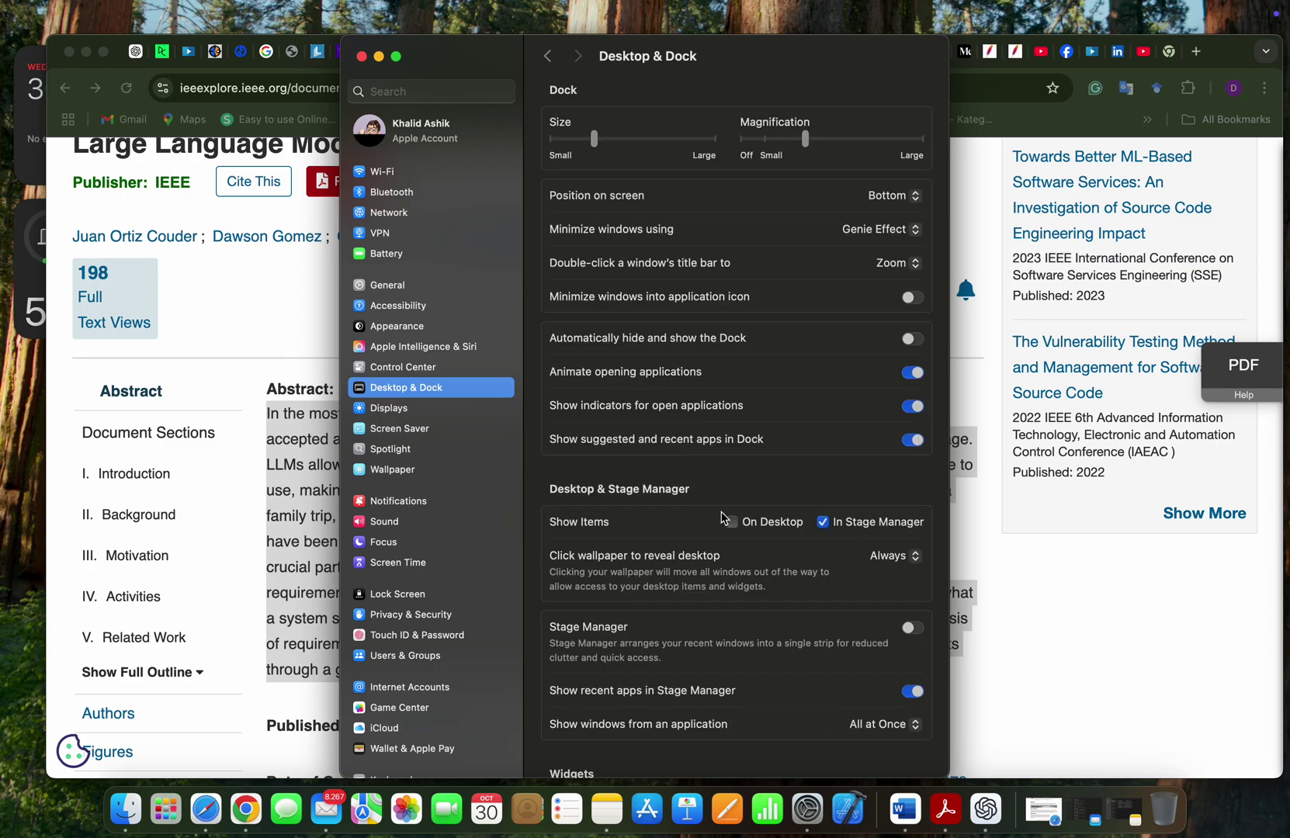
pyautogui.scroll(-2, 728, 605)
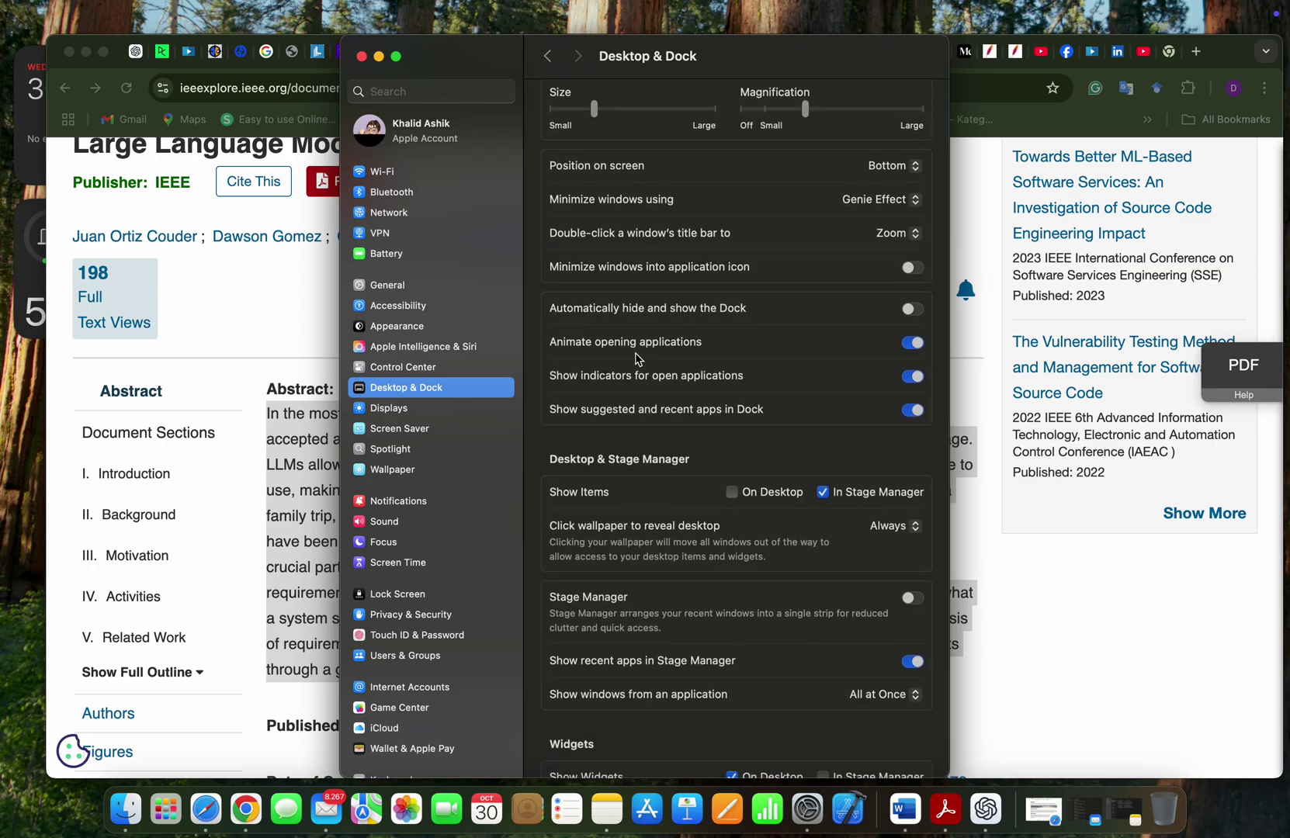
pyautogui.scroll(-3, 656, 483)
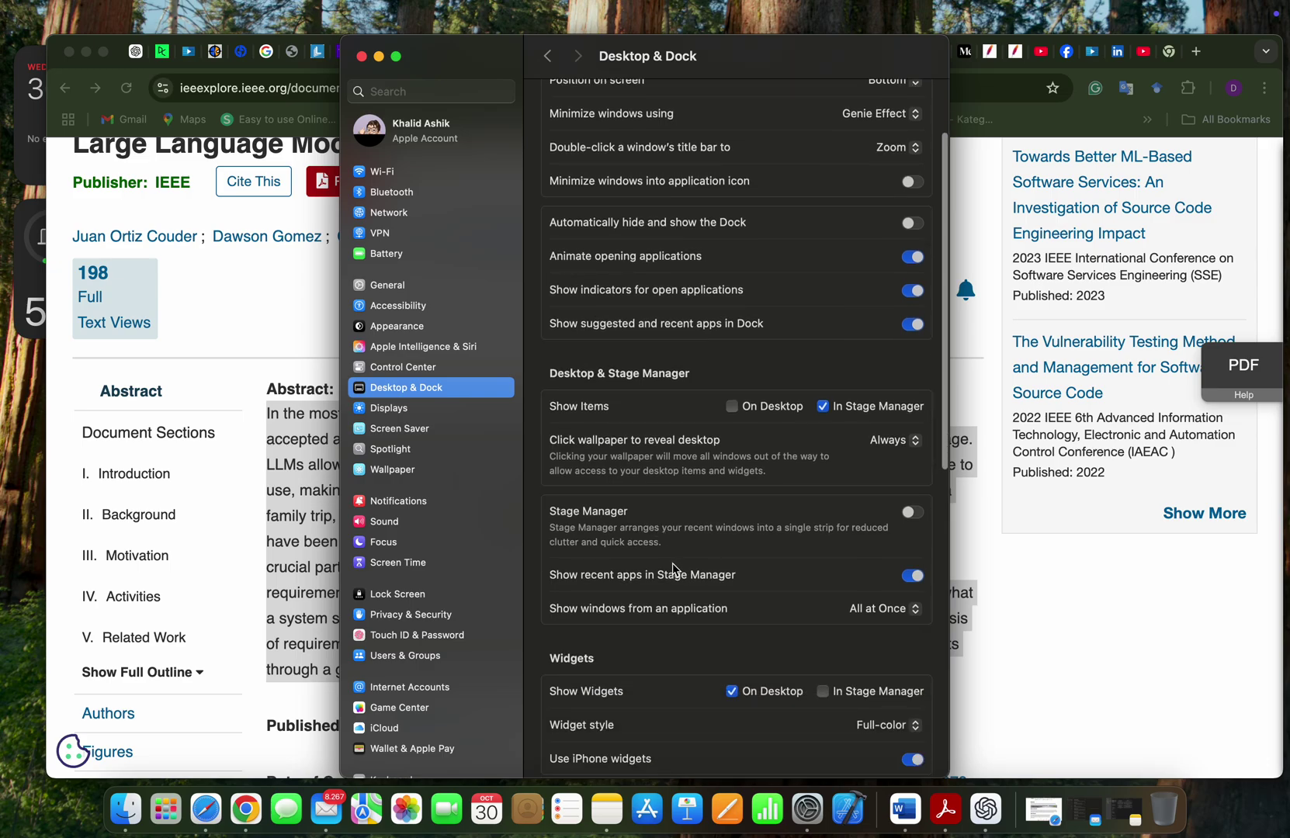
pyautogui.scroll(-3, 673, 571)
pyautogui.scroll(-5, 677, 602)
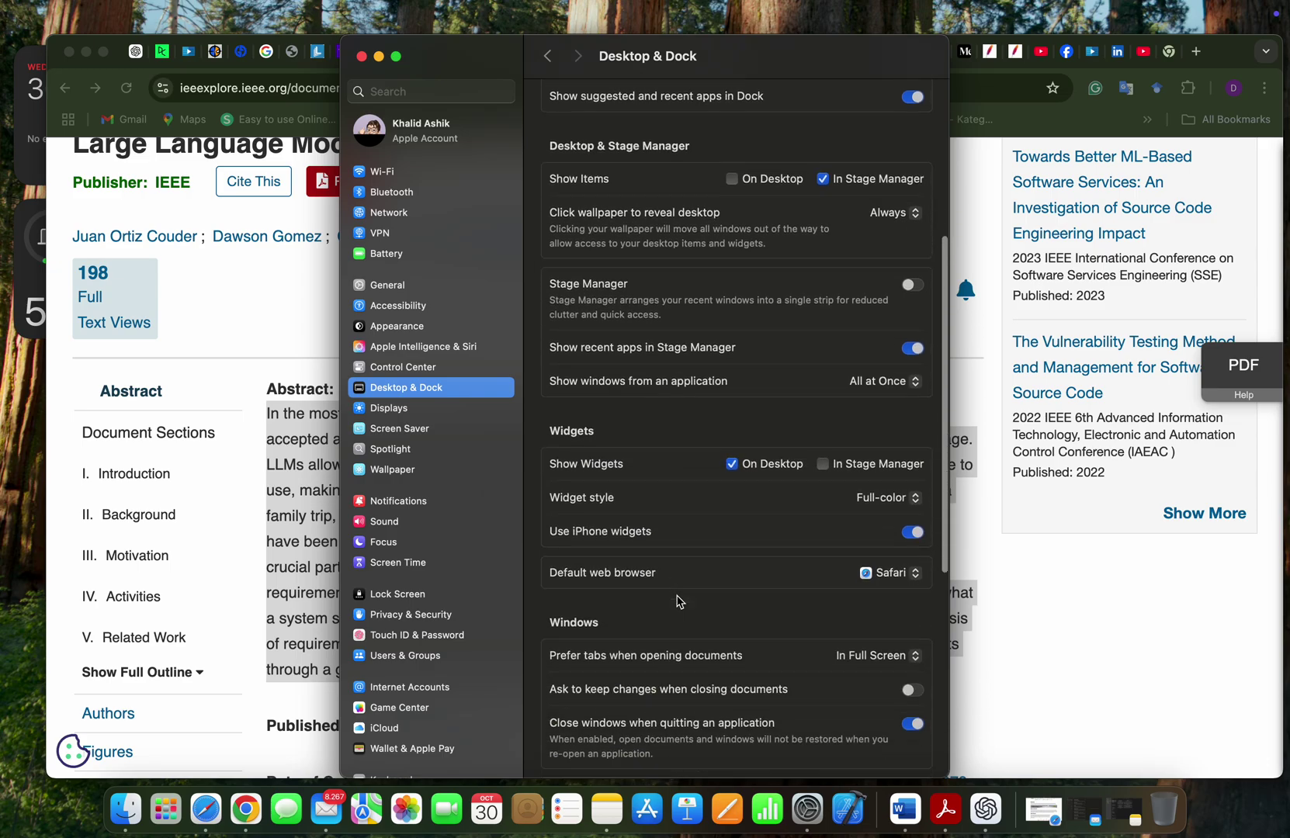
pyautogui.scroll(-4, 677, 601)
pyautogui.scroll(-2, 677, 602)
pyautogui.scroll(-2, 678, 602)
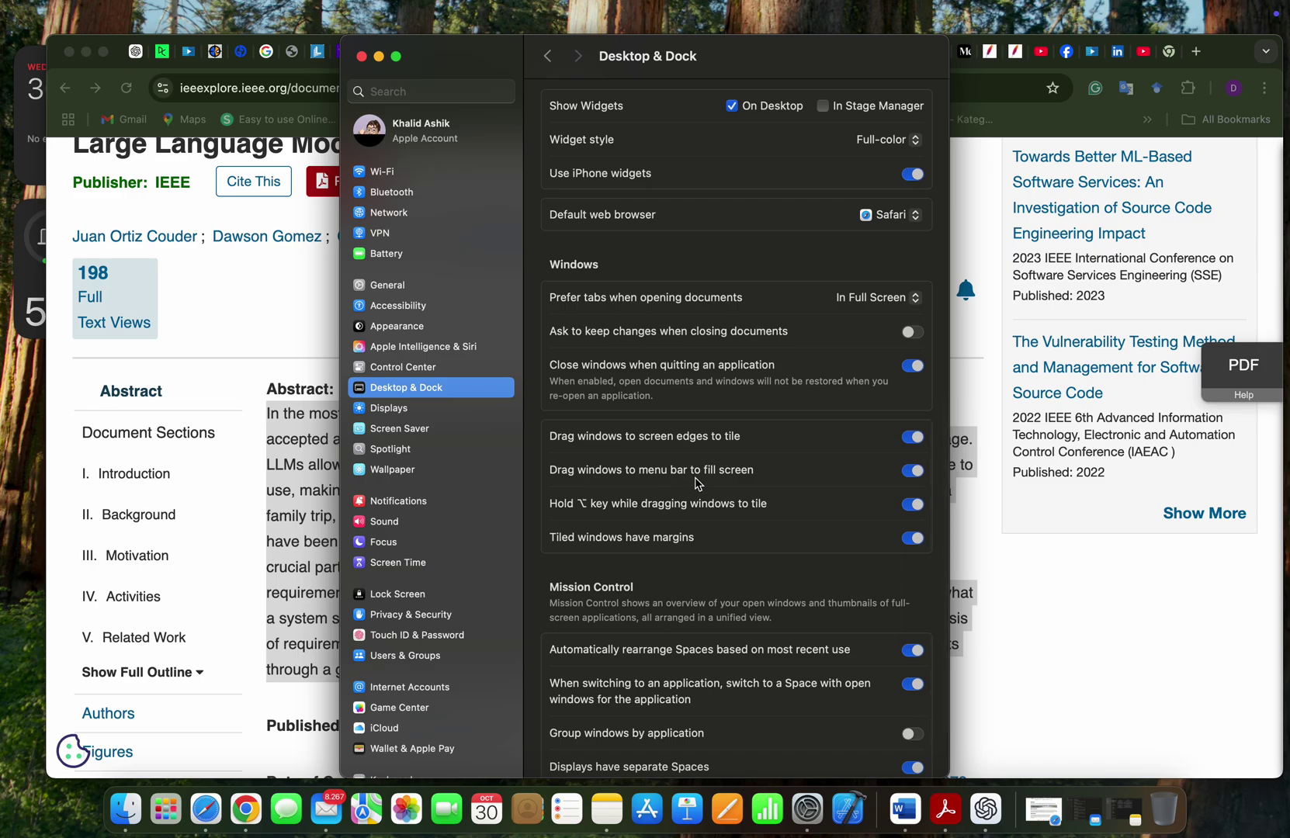
pyautogui.click(378, 57)
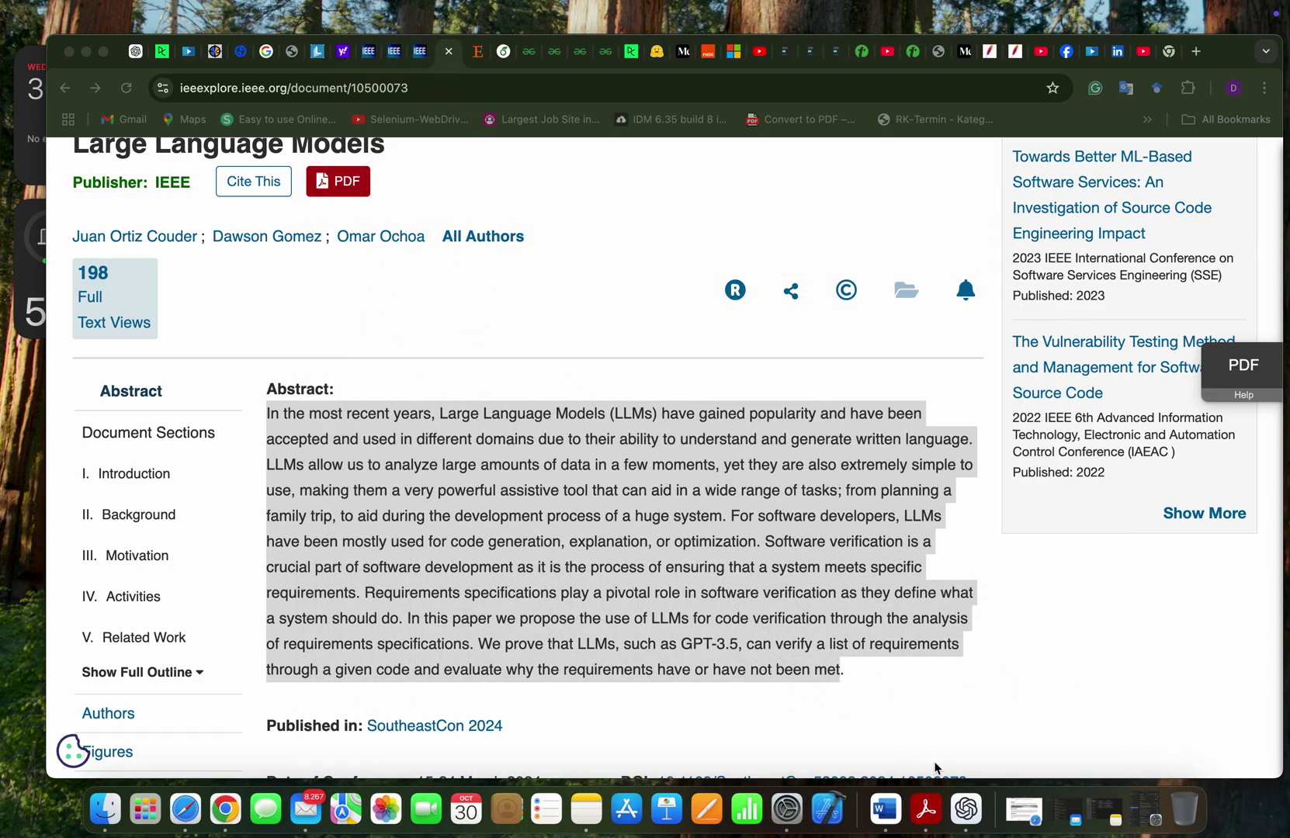
pyautogui.click(965, 810)
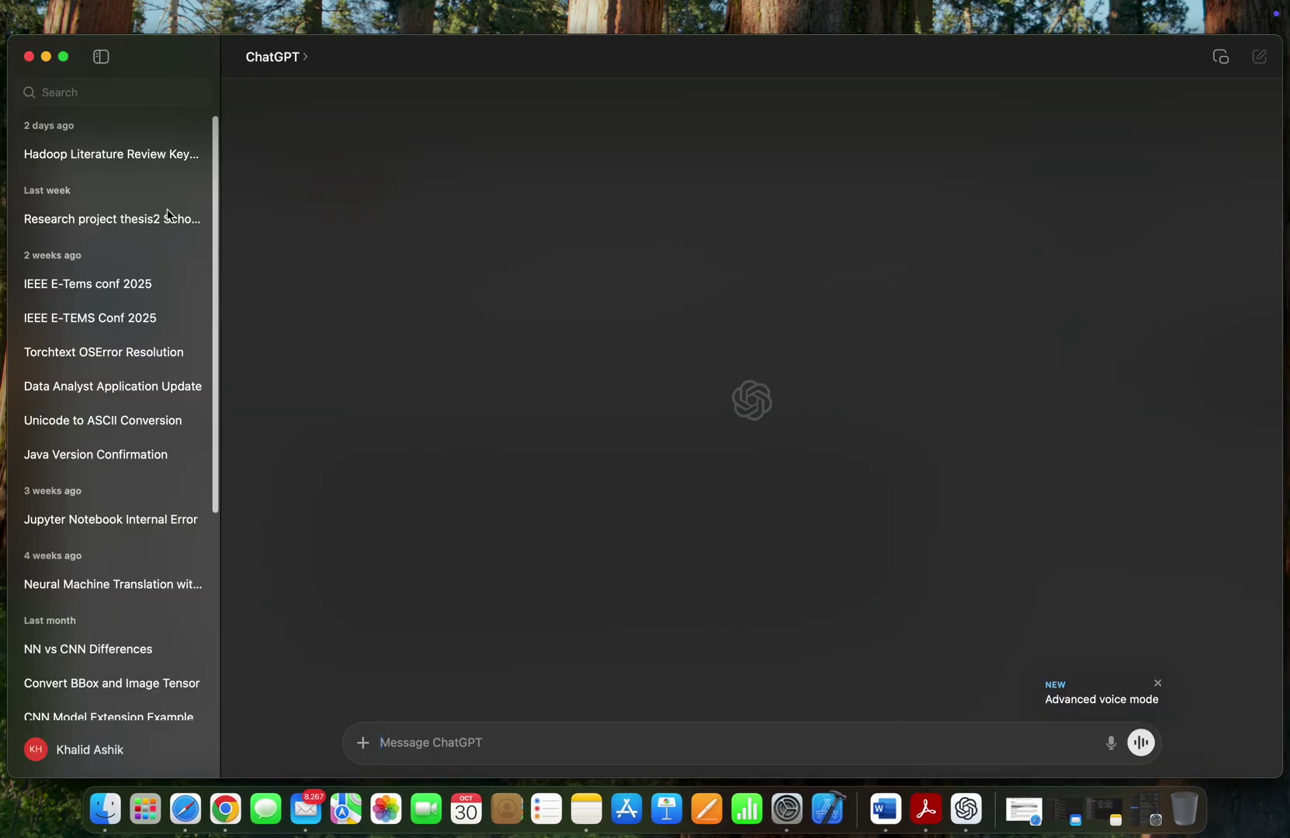
pyautogui.click(45, 56)
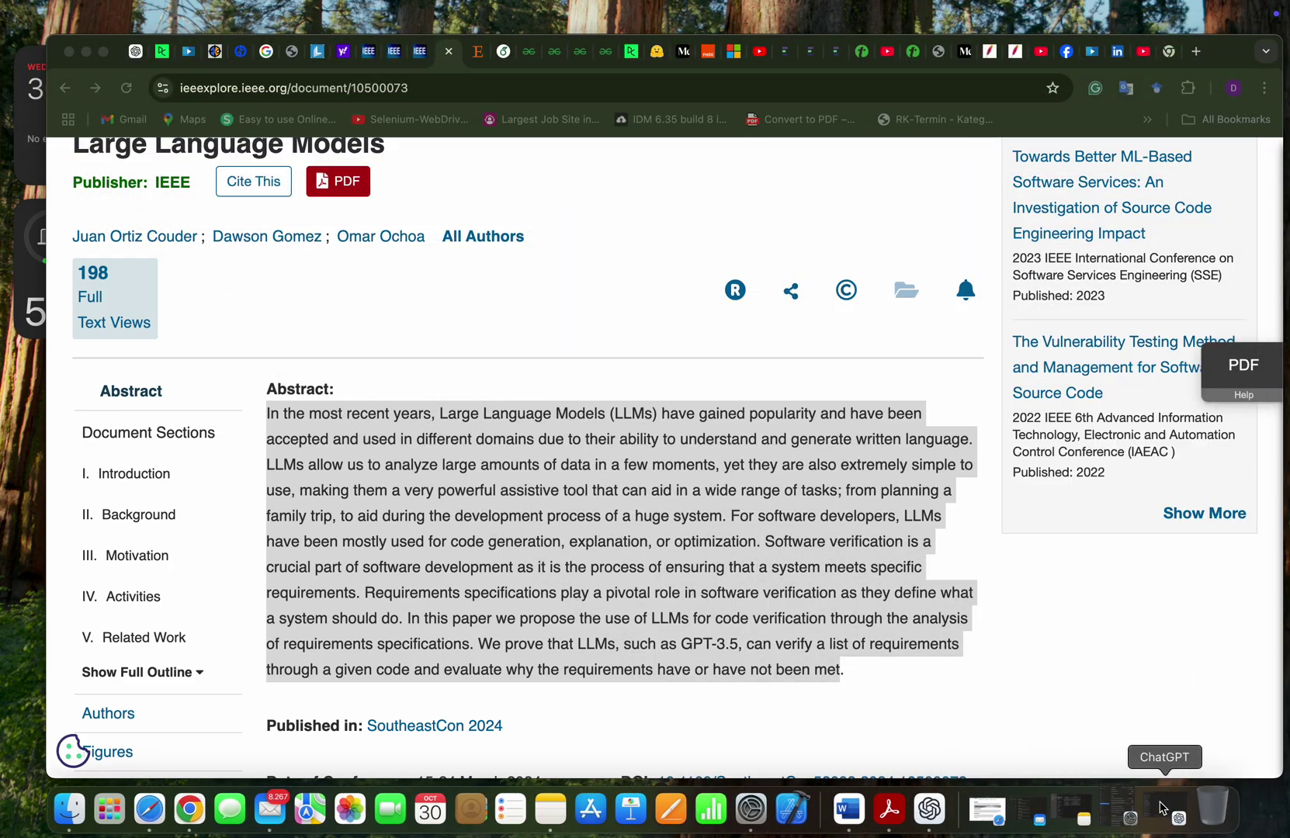
pyautogui.click(1166, 809)
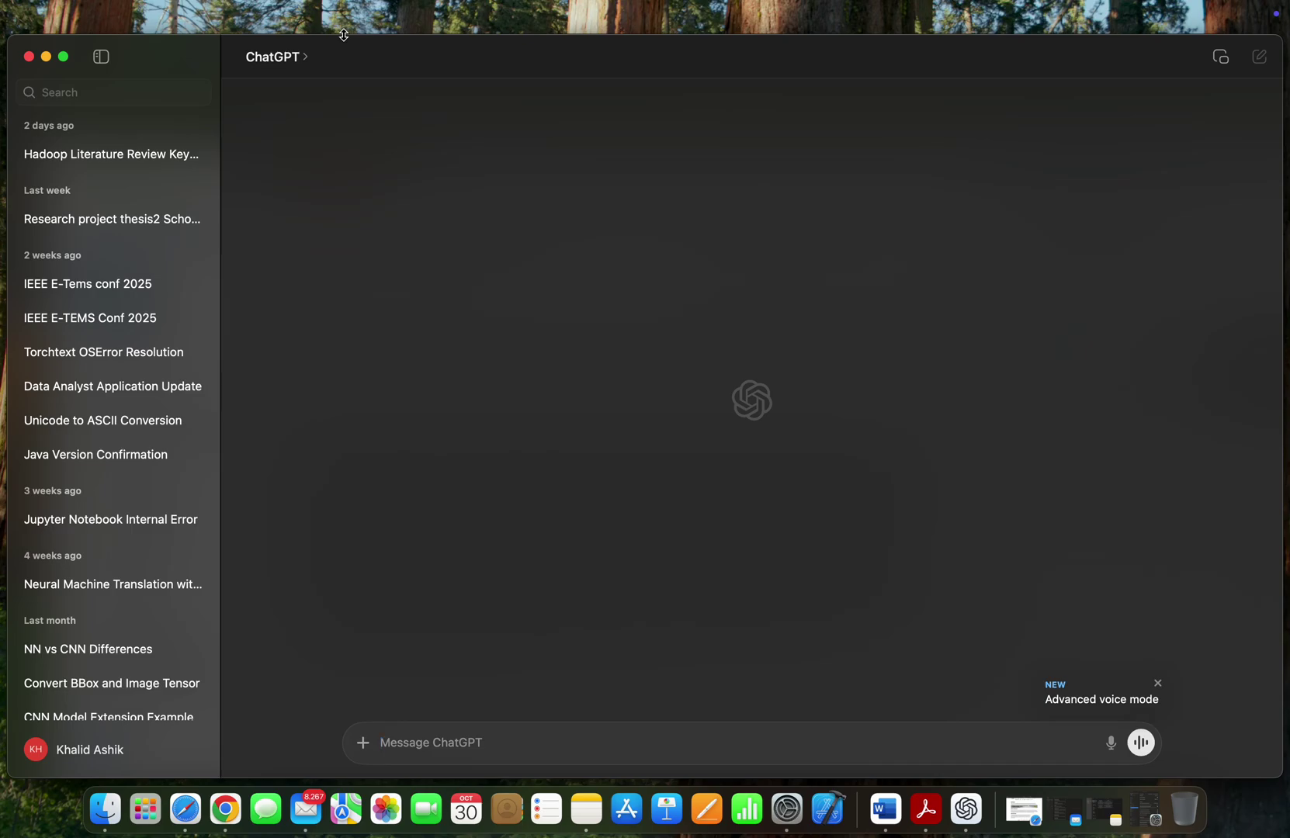
pyautogui.moveTo(343, 36); pyautogui.dragTo(404, 305)
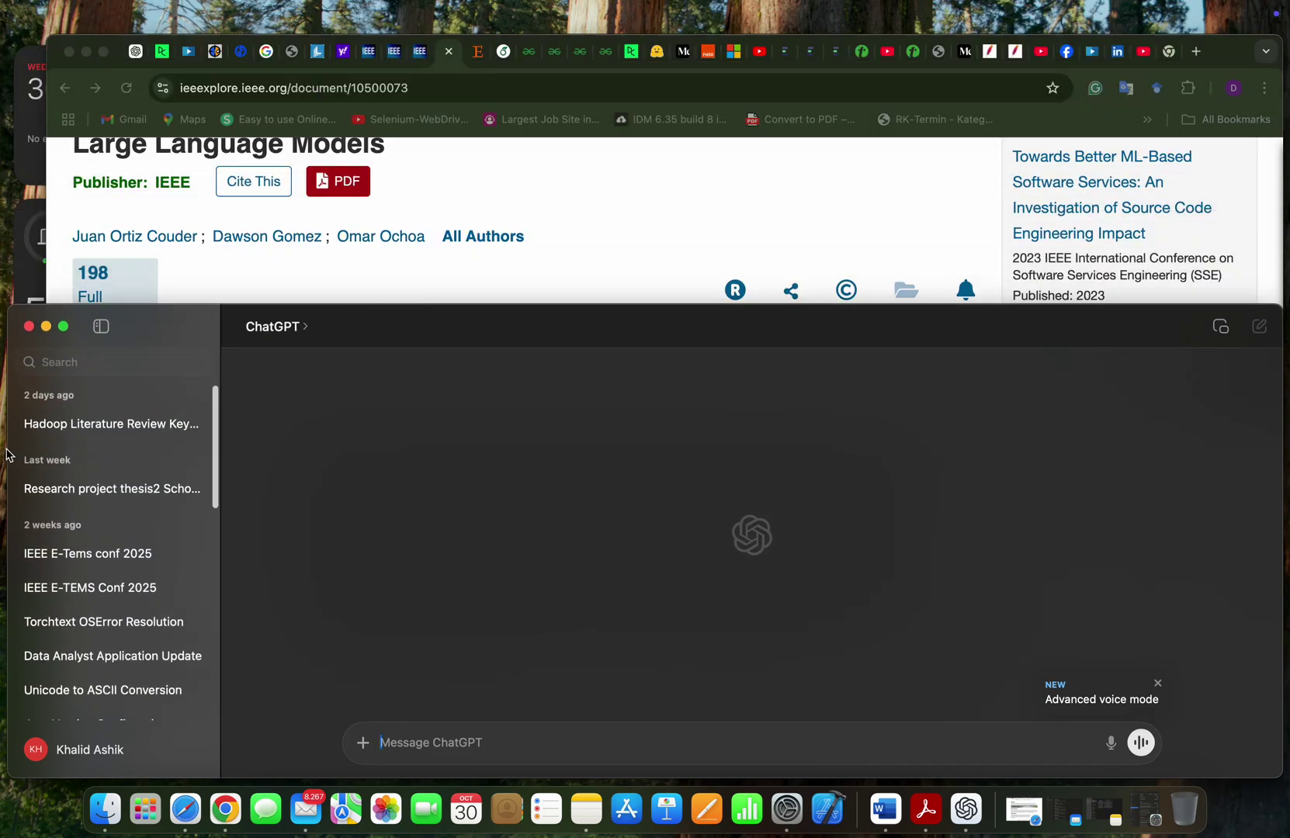
pyautogui.doubleClick(454, 328)
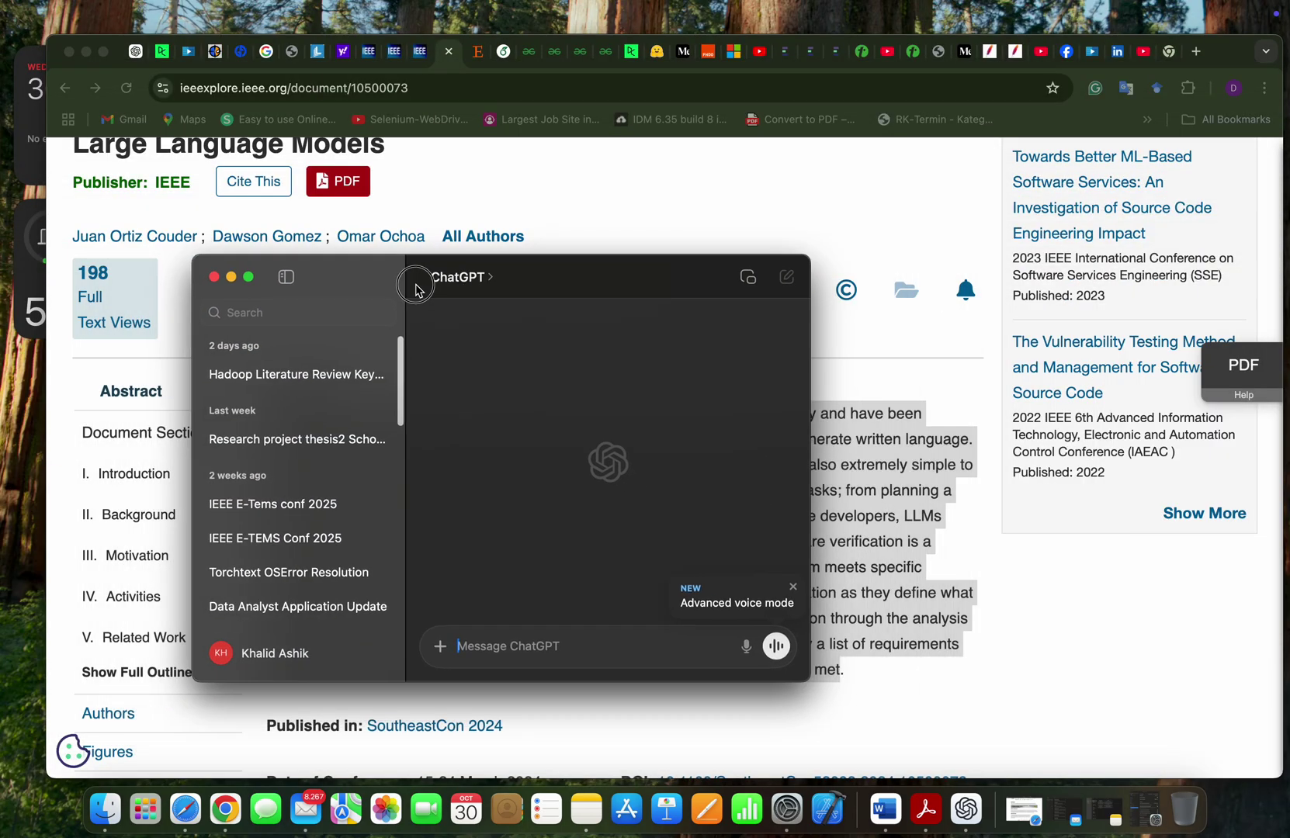
pyautogui.moveTo(415, 290); pyautogui.dragTo(428, 289)
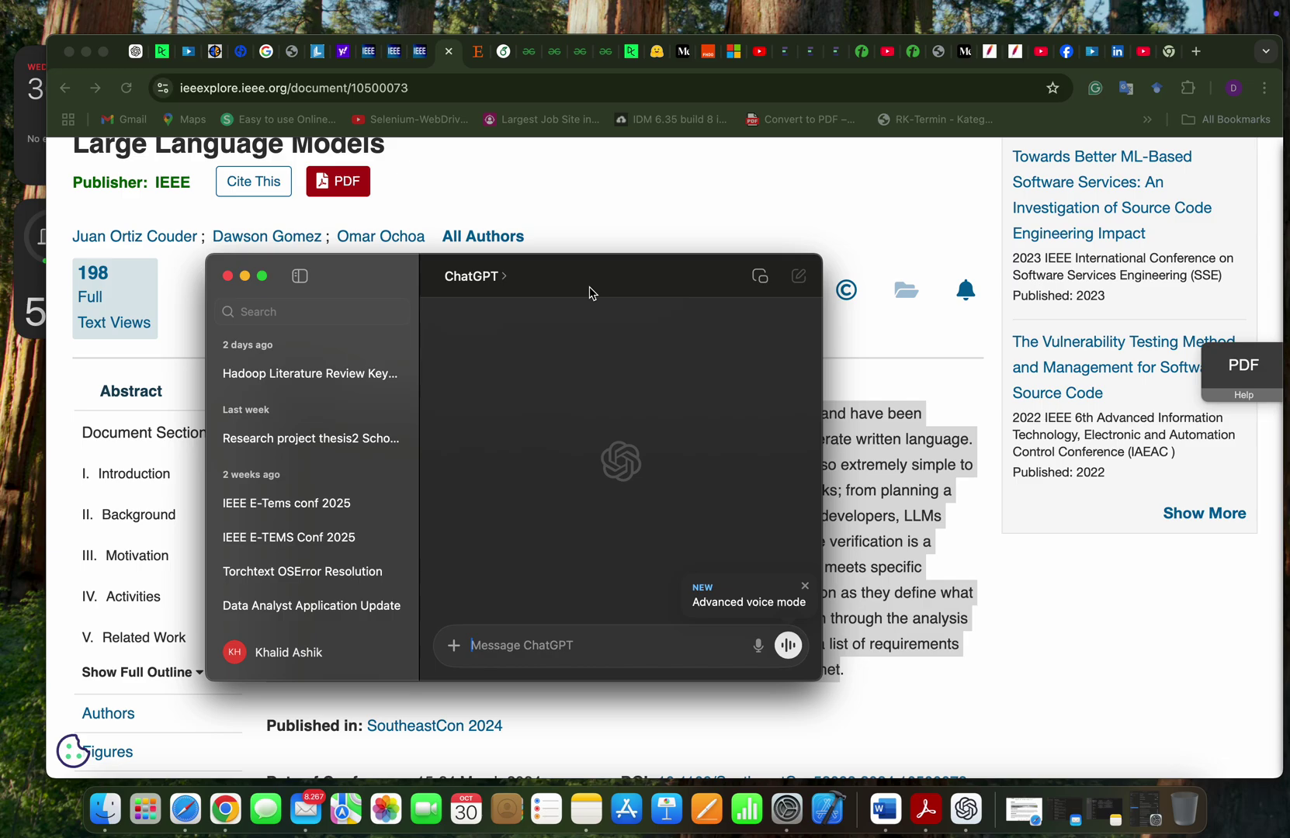
pyautogui.moveTo(591, 294); pyautogui.dragTo(792, 31)
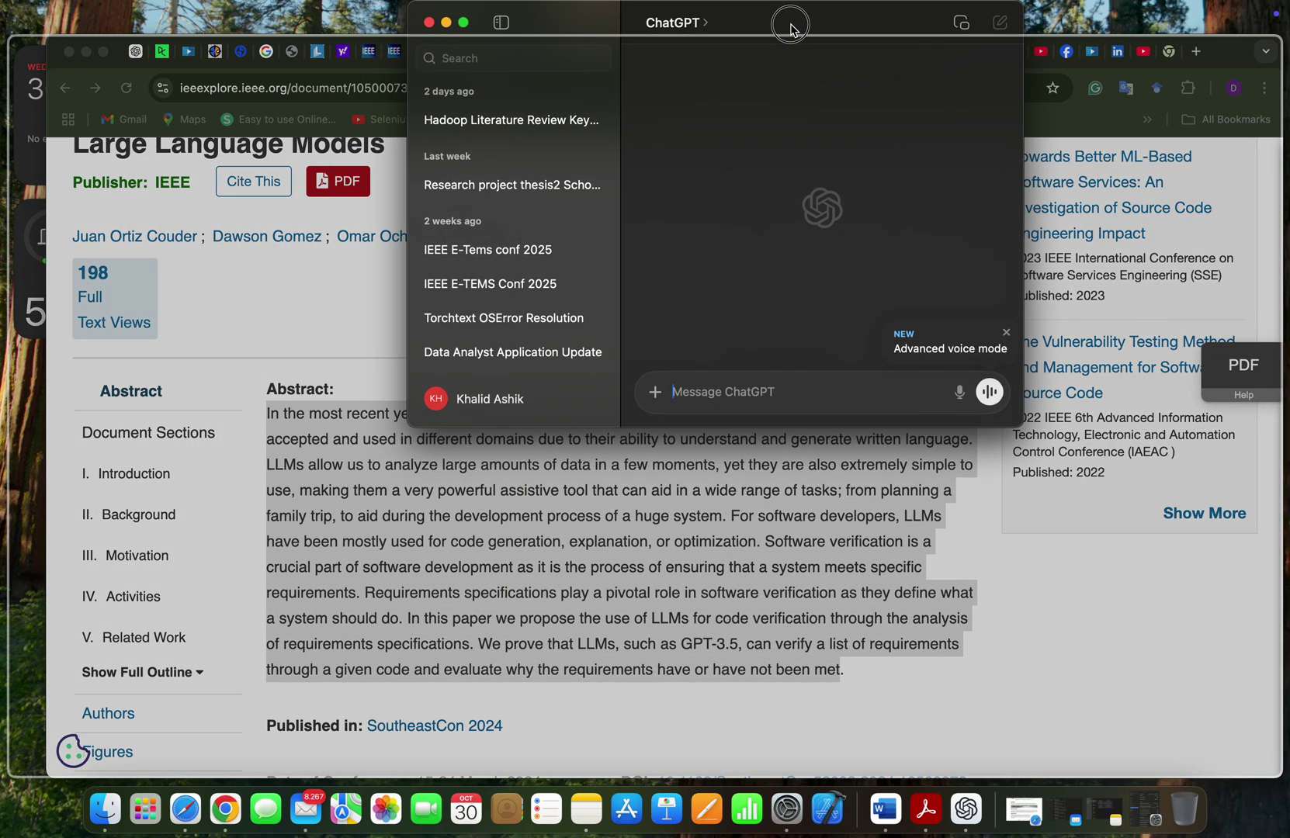
pyautogui.doubleClick(791, 30)
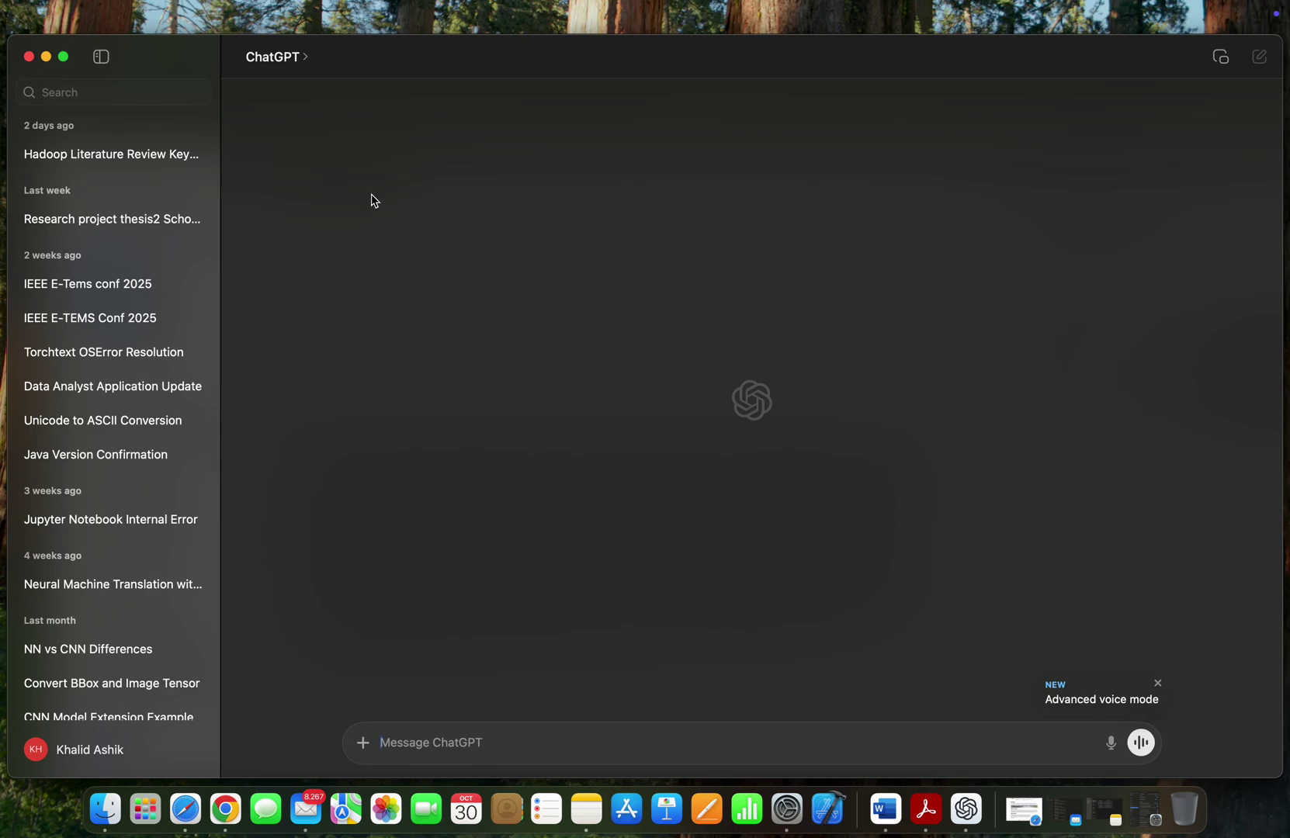
pyautogui.click(29, 56)
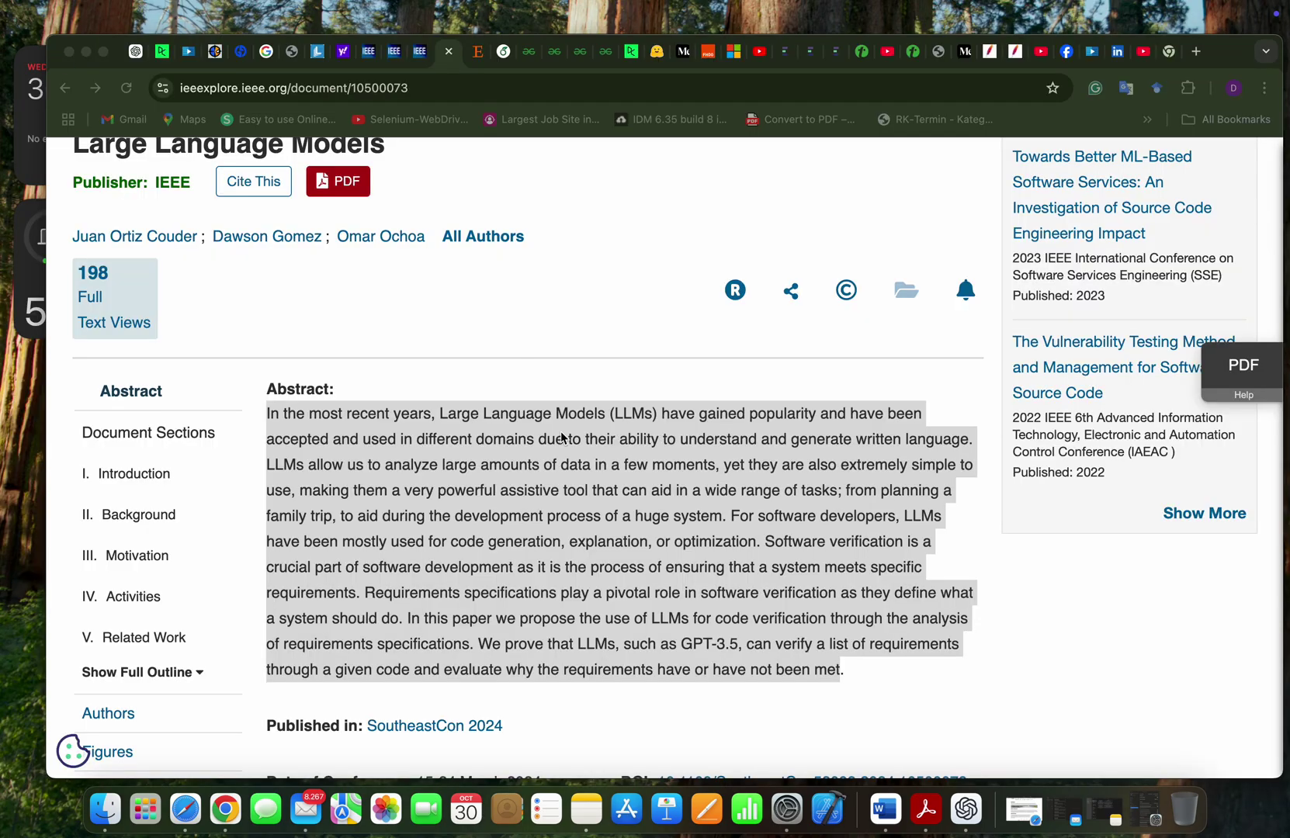
pyautogui.scroll(-3, 604, 514)
pyautogui.scroll(-2, 664, 583)
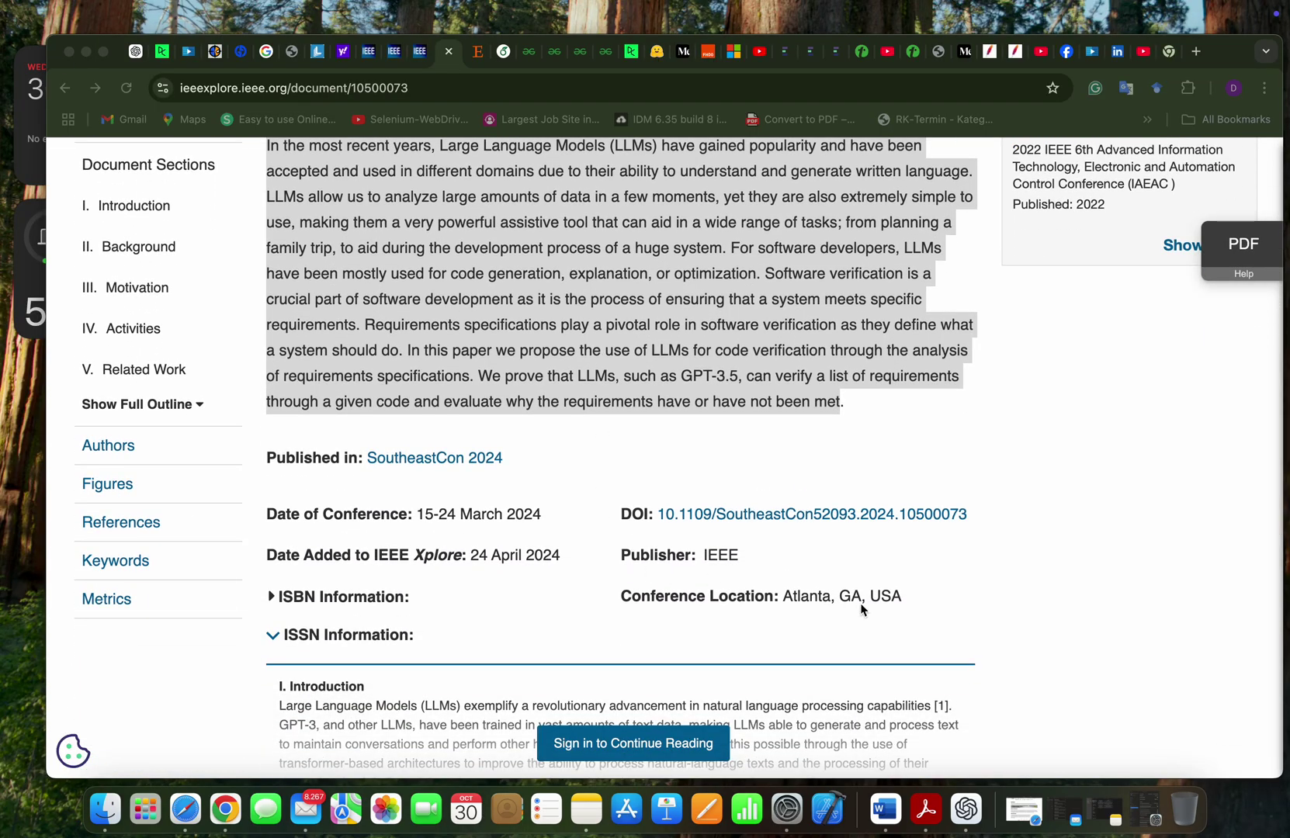
pyautogui.click(787, 806)
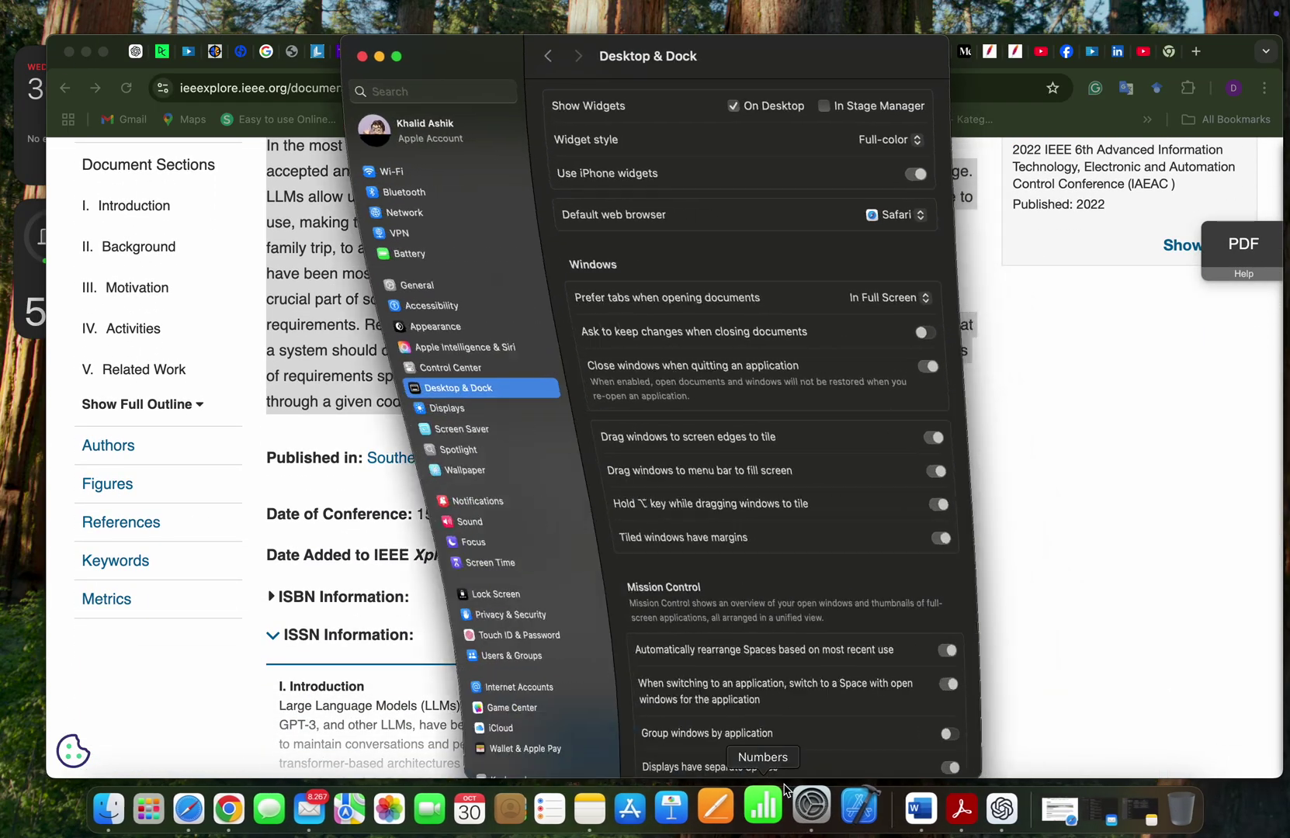
pyautogui.click(362, 56)
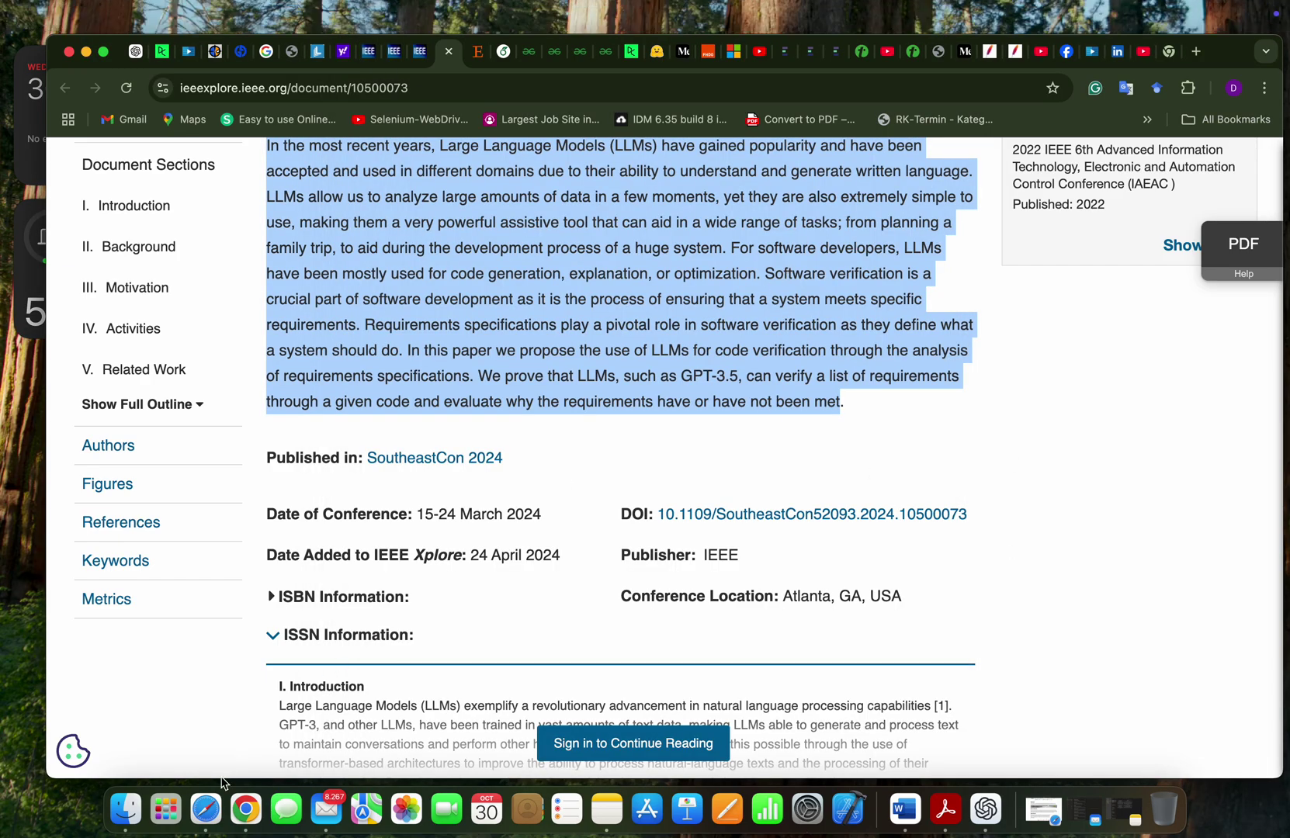
# Rewrite NVIDIA's 'What is PyTorch?' paragraph with Make Professional and copy the result.
pyautogui.click(205, 809)
pyautogui.scroll(-2, 412, 518)
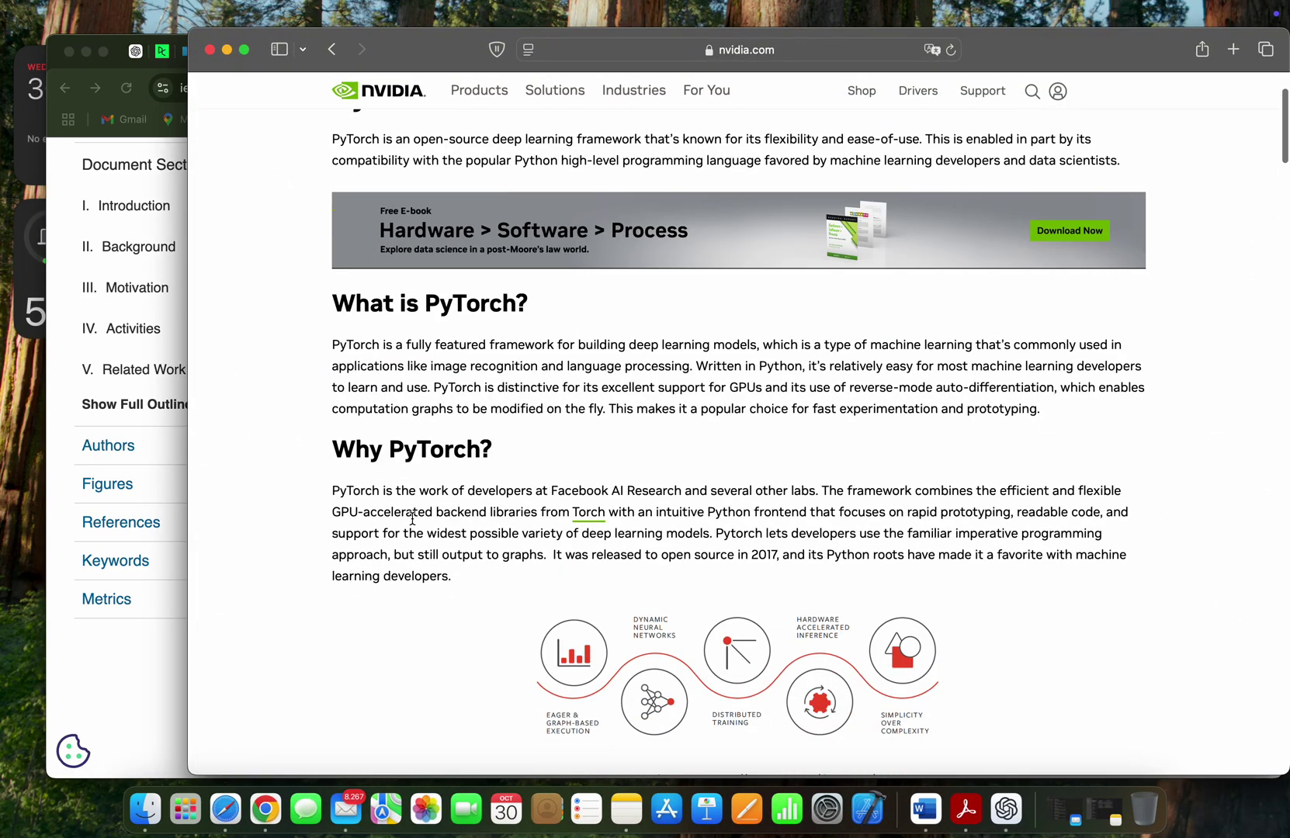
pyautogui.moveTo(332, 344); pyautogui.dragTo(1038, 406)
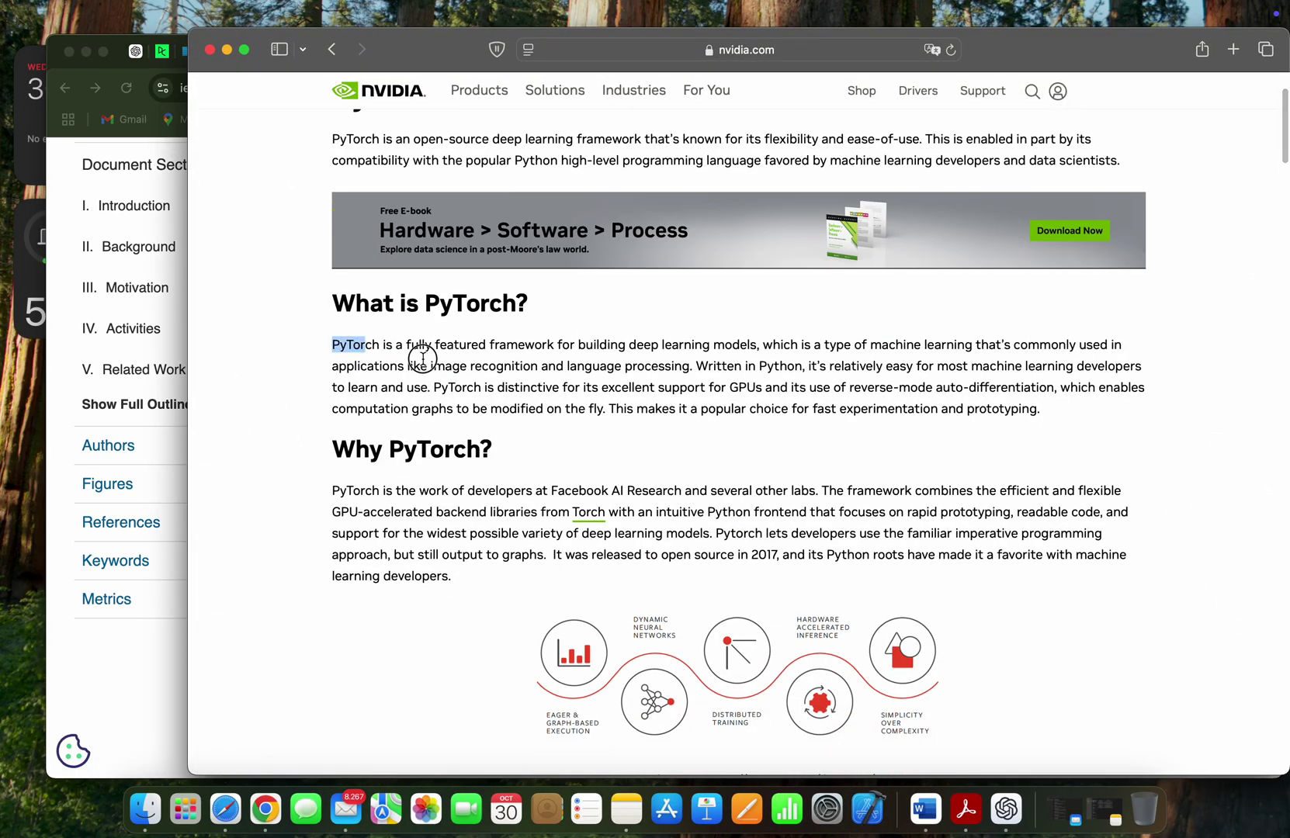
pyautogui.rightClick(885, 406)
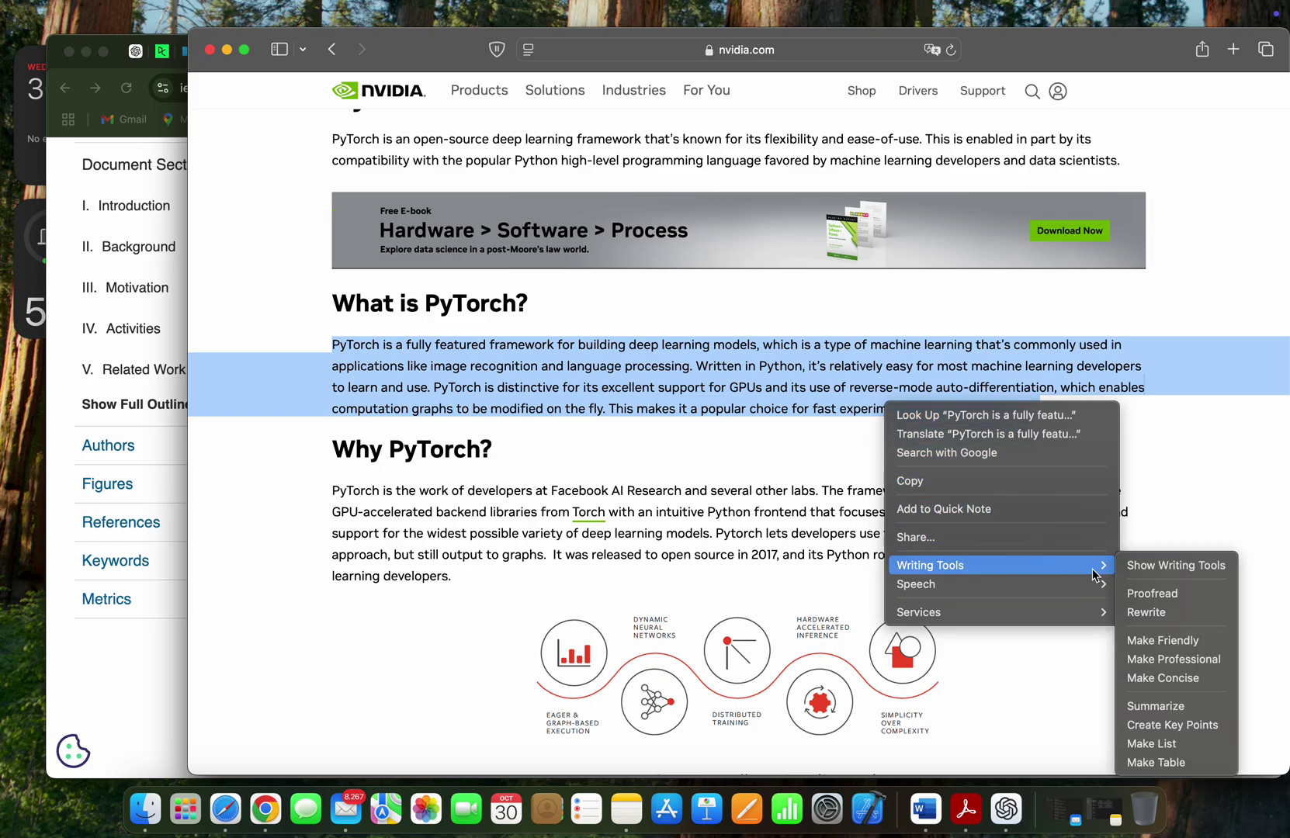
pyautogui.moveTo(930, 565)
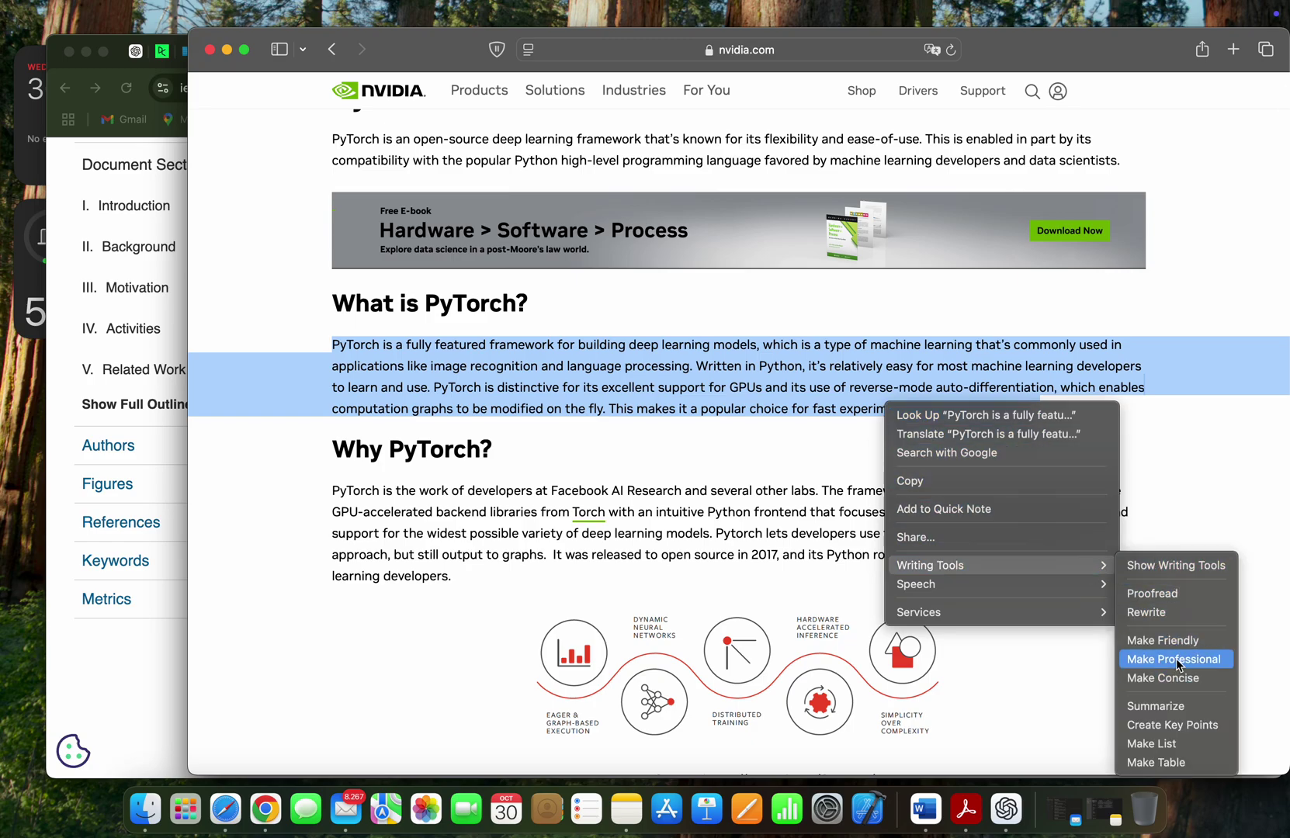
pyautogui.click(1177, 660)
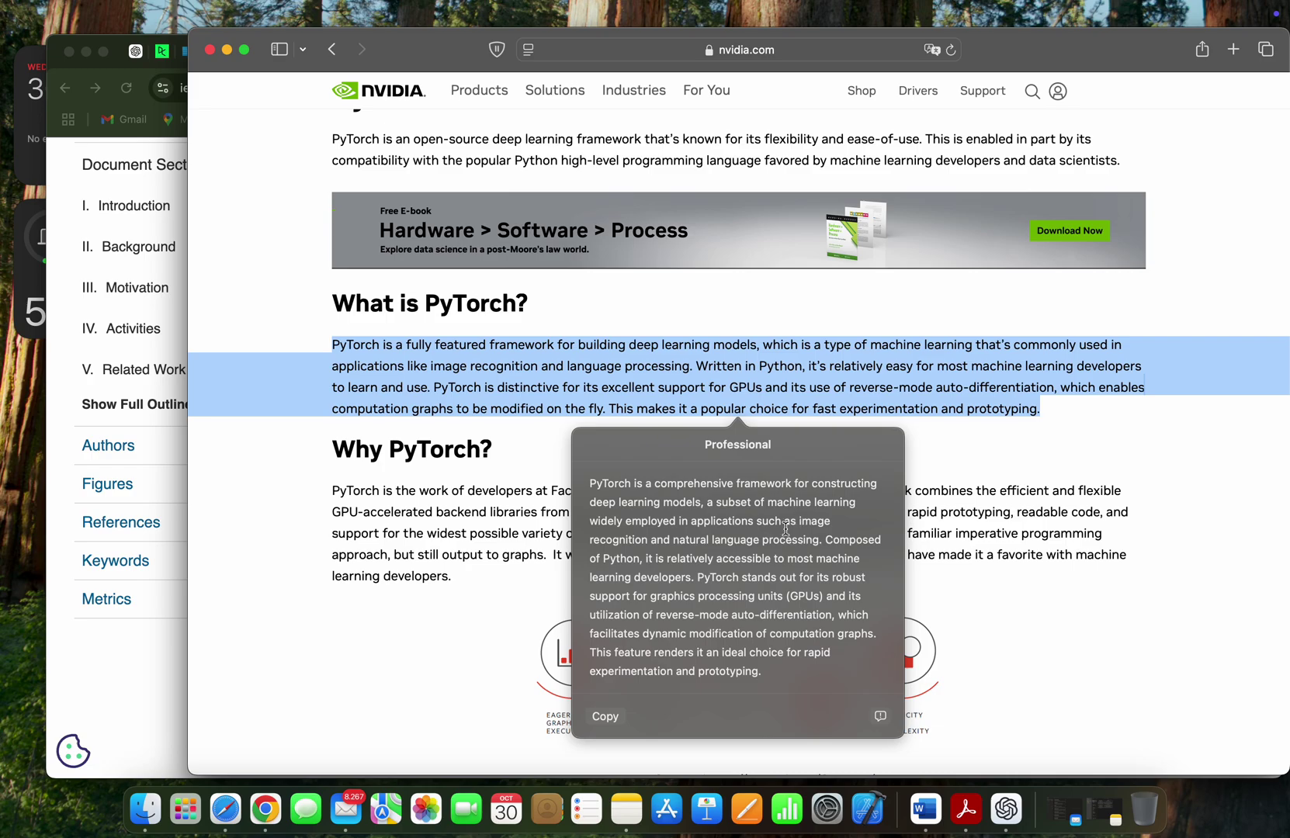
pyautogui.click(613, 718)
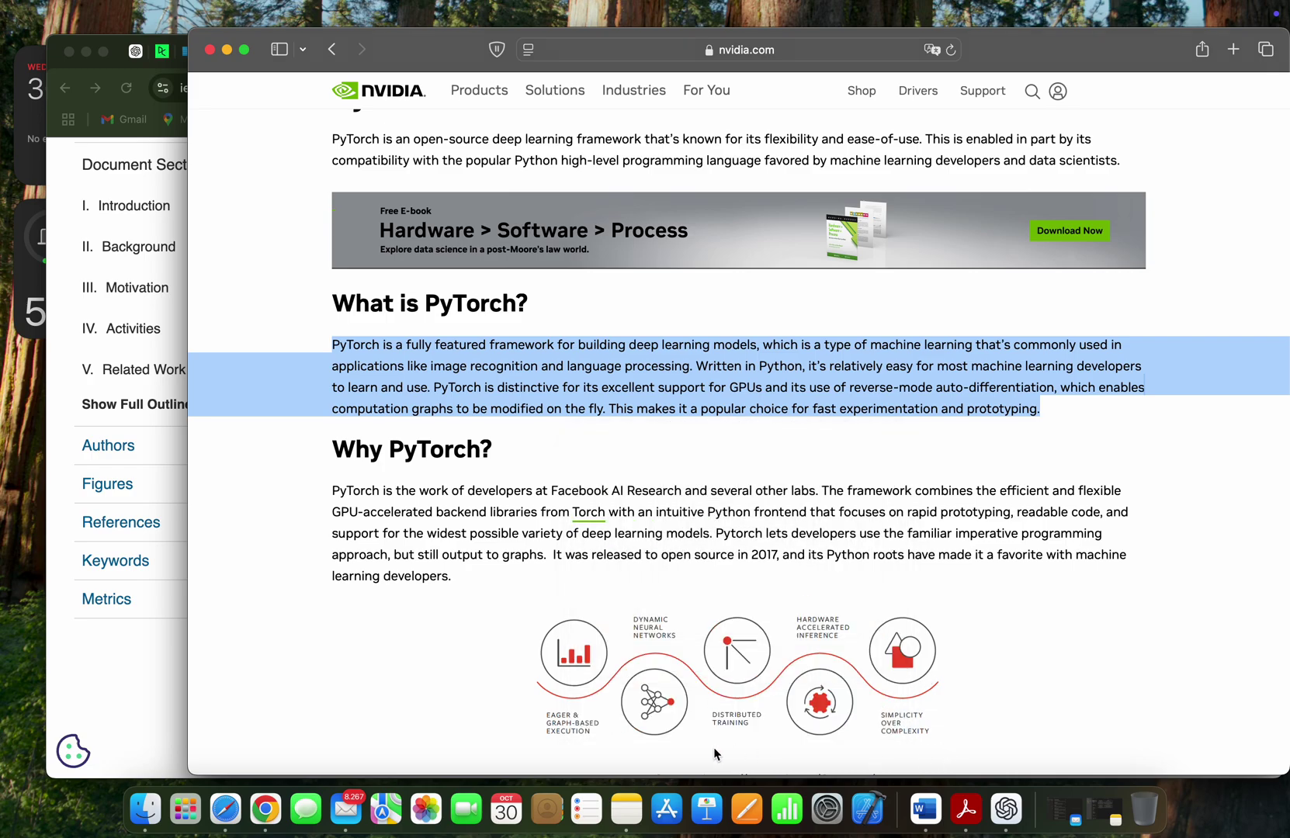